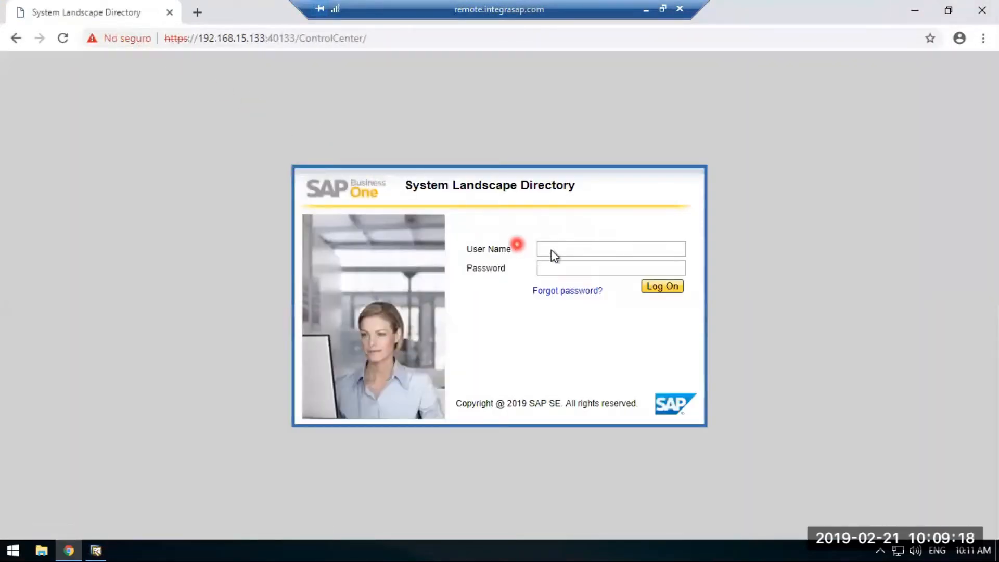
# Log on to the System Landscape Directory as B1SiteUser with the account password.
pyautogui.click(564, 250)
pyautogui.write('B1SiteUser')
pyautogui.press('Tab')
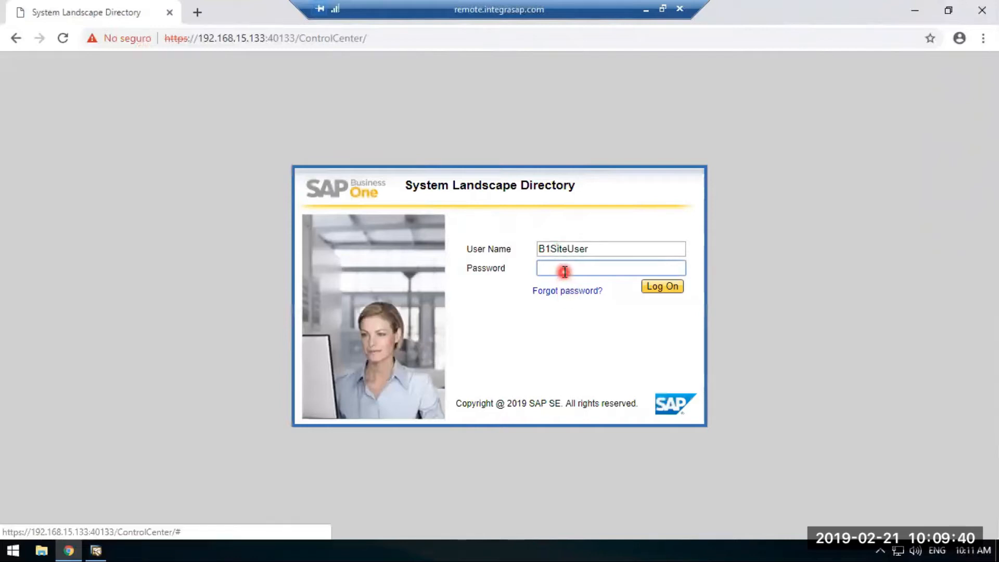
pyautogui.write('****')
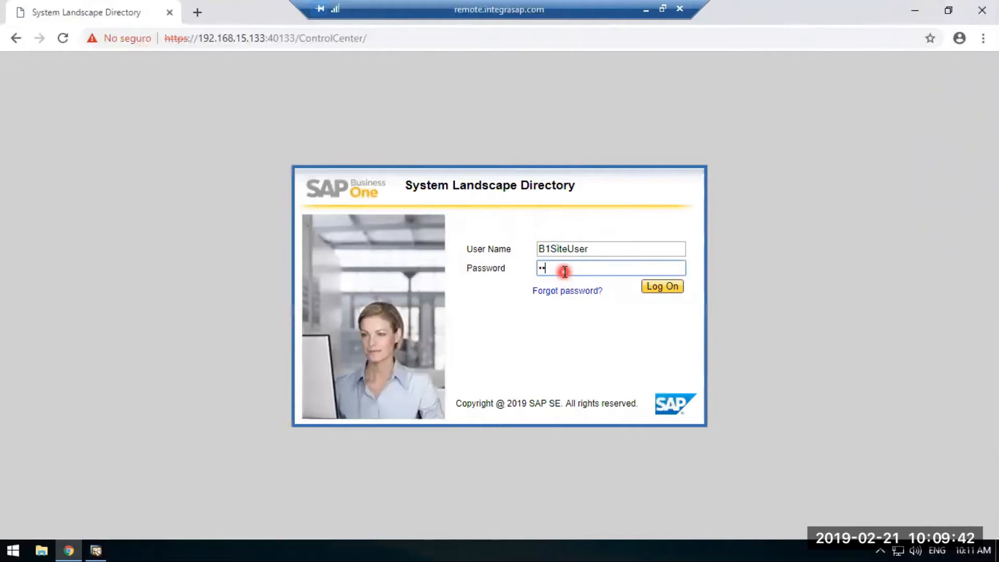
pyautogui.write('****')
pyautogui.press('Return')
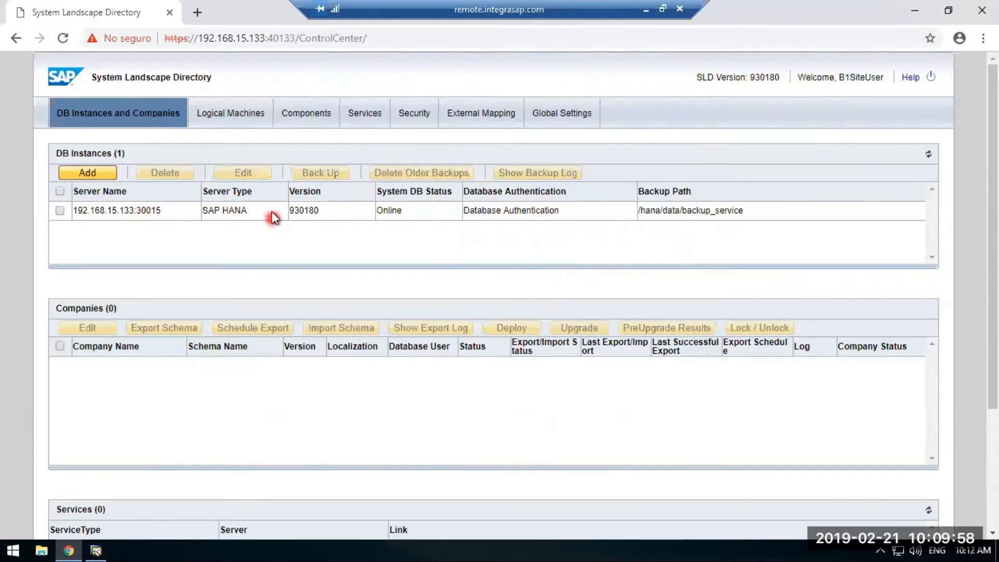
# Examine the single sign-on options in the Security settings, and check the Single Sign slide in PowerPoint before returning to the remote session.
pyautogui.click(416, 121)
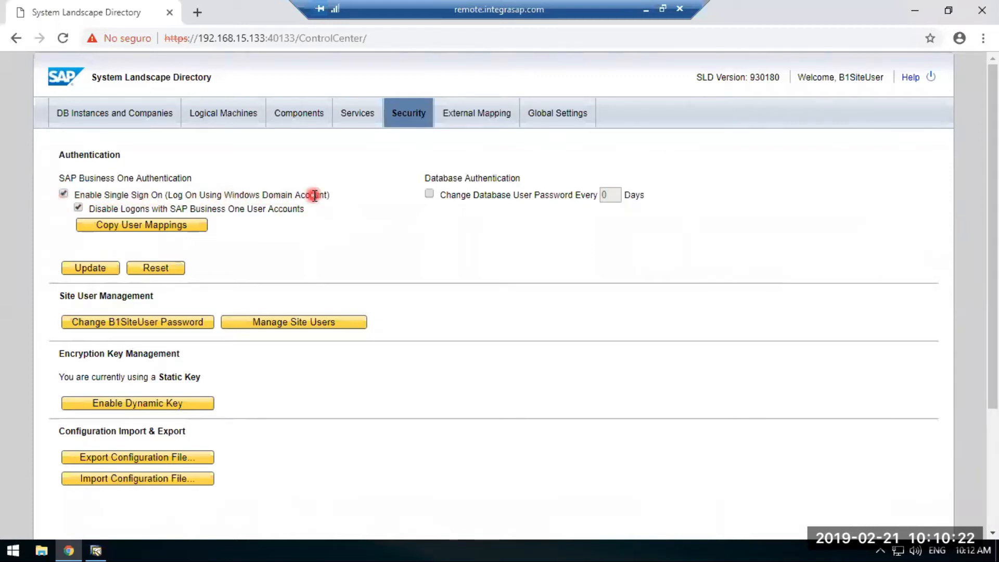
pyautogui.click(641, 10)
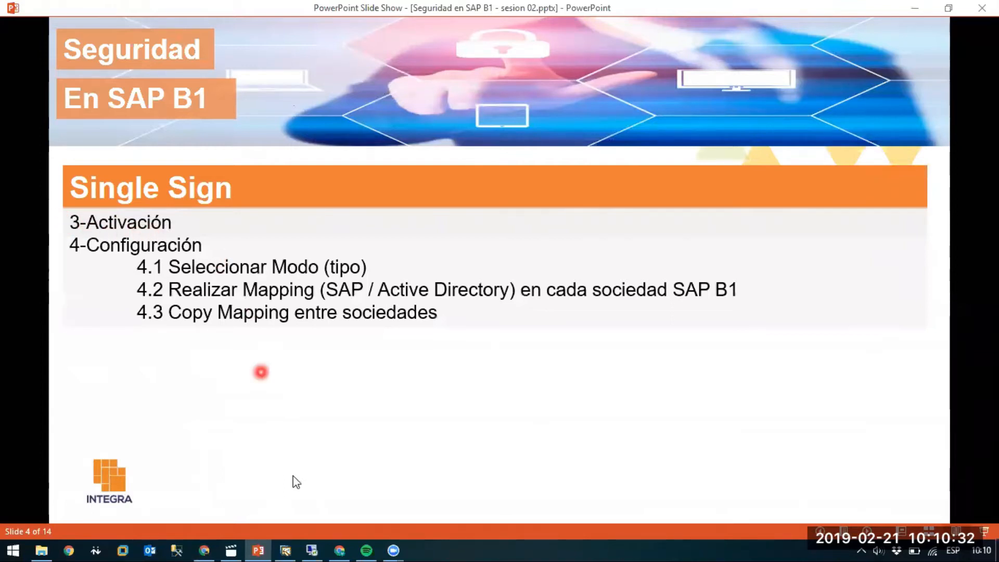
pyautogui.click(305, 540)
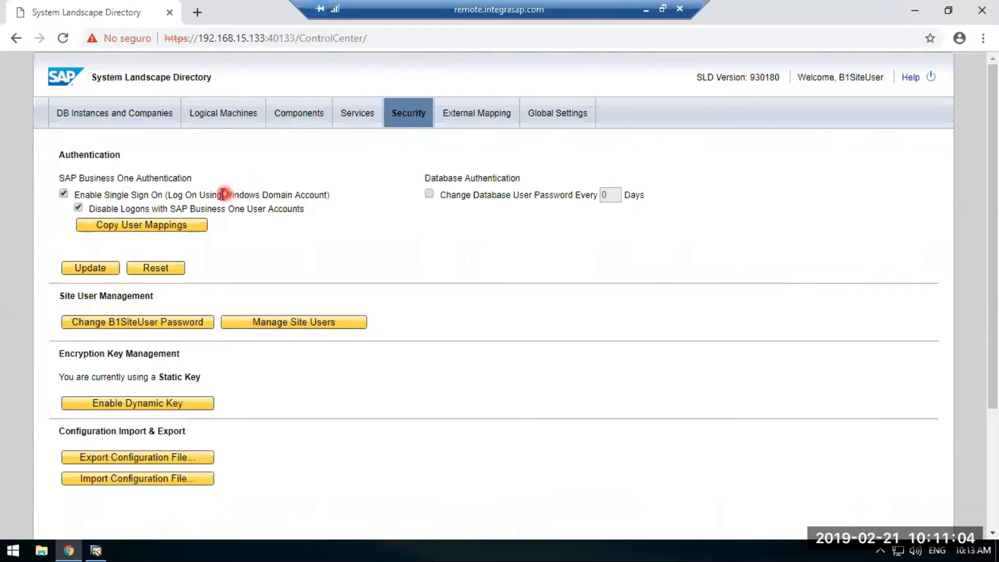
# Load the second server's System Landscape Directory at 192.168.15.132:40000/ControlCenter in a new browser tab.
pyautogui.click(198, 16)
pyautogui.write('192')
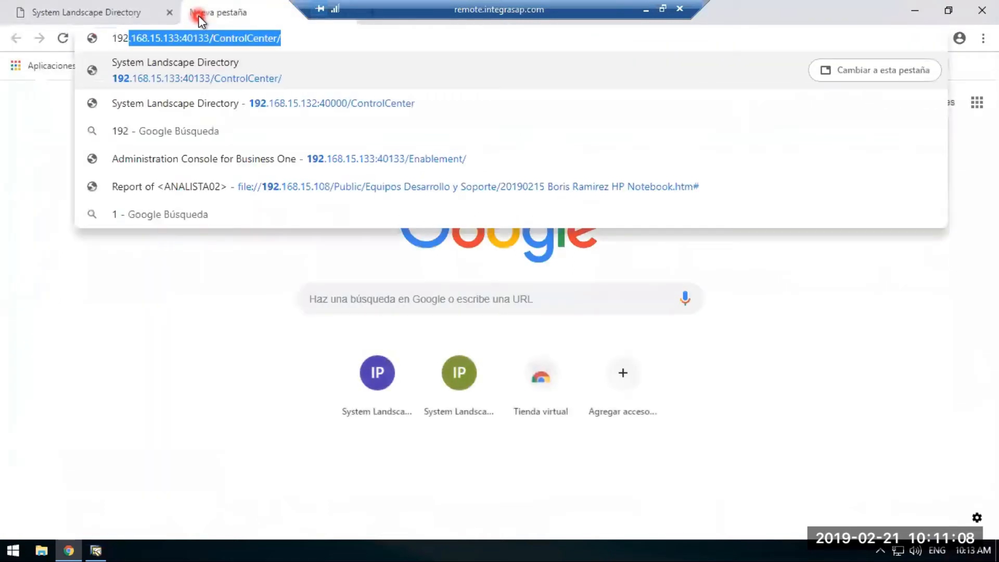
pyautogui.press('Down')
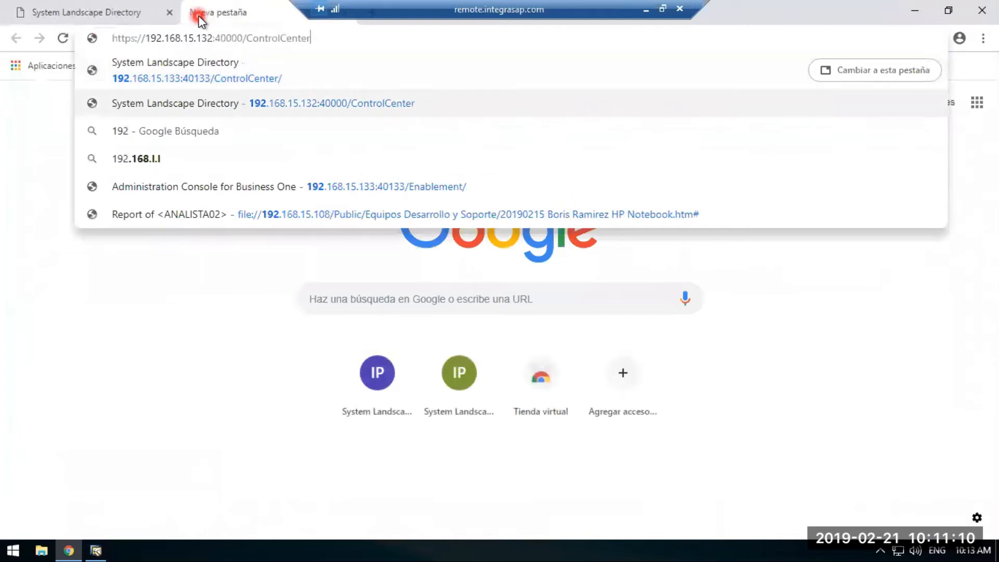
pyautogui.press('Return')
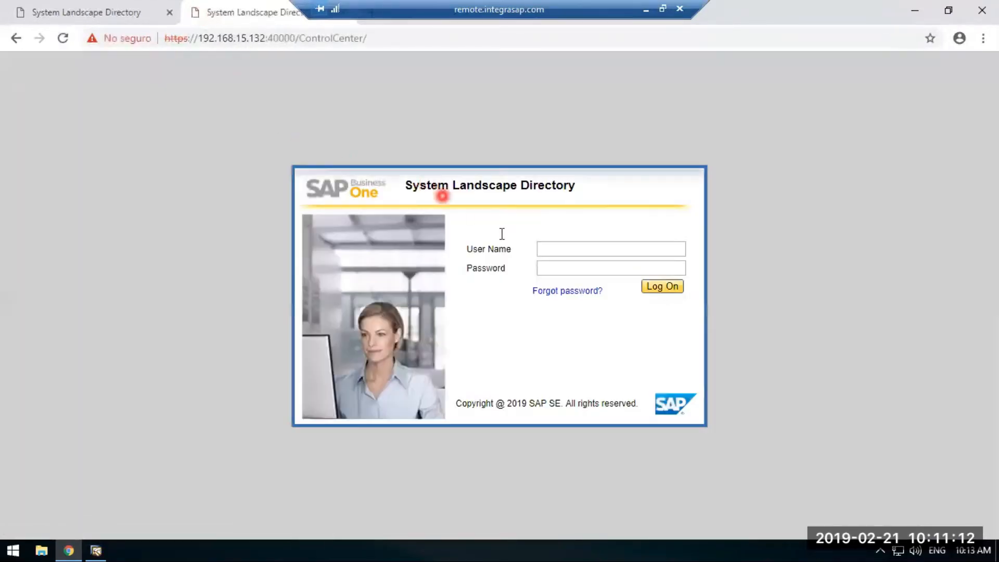
# Log on to the 192.168.15.132 System Landscape Directory as B1SiteUser, entering the account password.
pyautogui.click(560, 249)
pyautogui.write('B1Site')
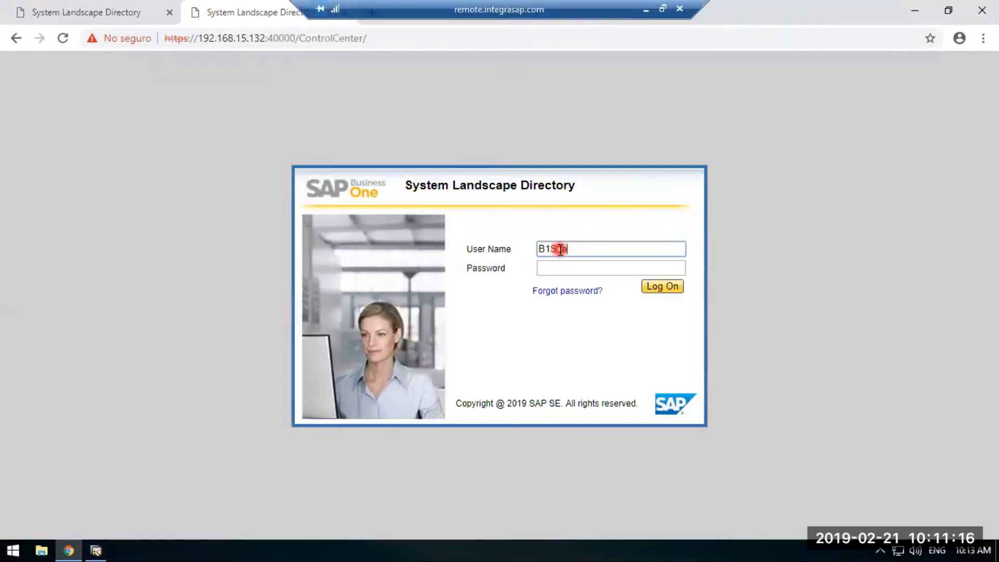
pyautogui.write('User')
pyautogui.press('Tab')
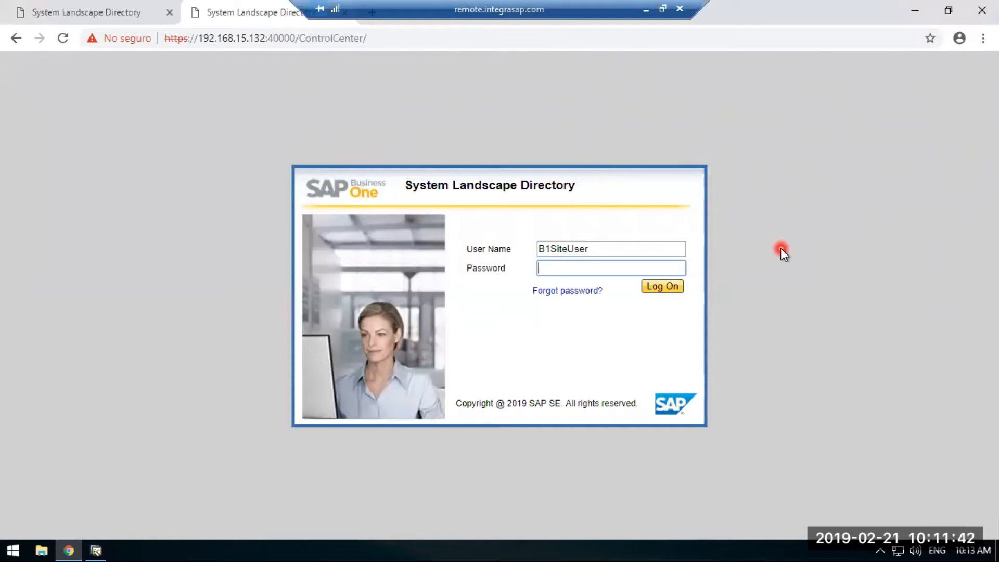
pyautogui.click(564, 269)
pyautogui.write('••••••')
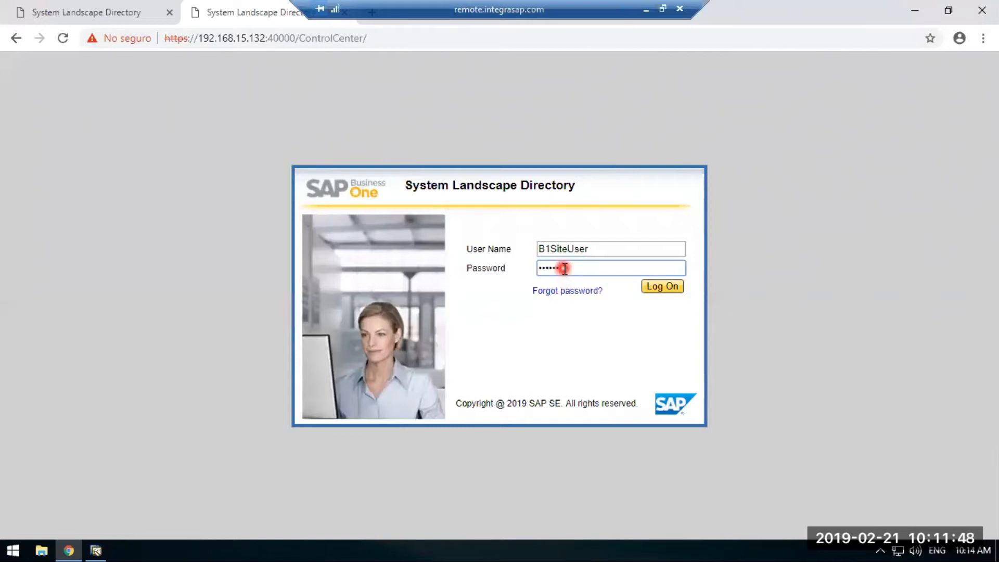
pyautogui.press('Return')
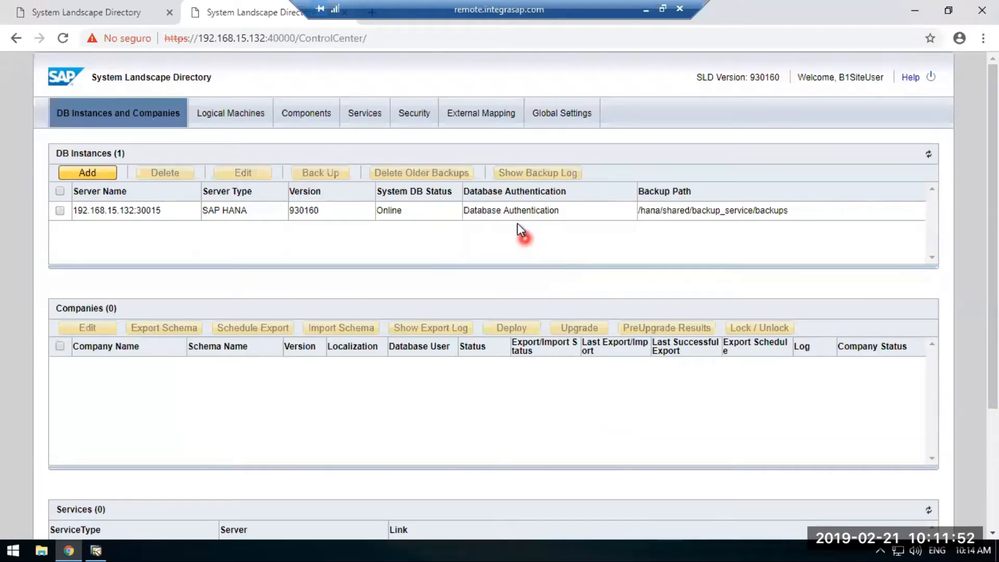
# Examine the single sign-on options in the Security settings of the 192.168.15.132 server, then minimize the remote session.
pyautogui.click(417, 123)
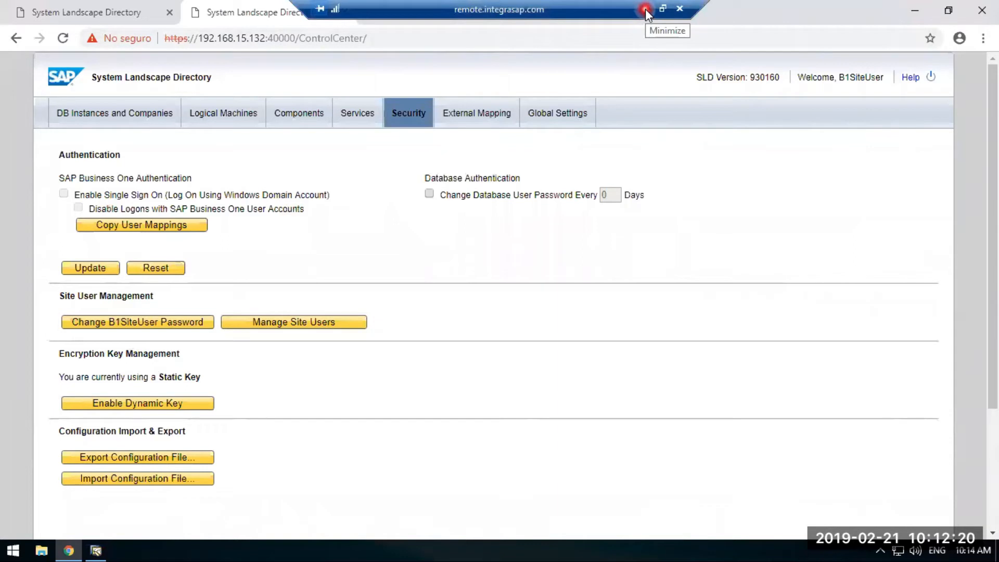
pyautogui.click(645, 7)
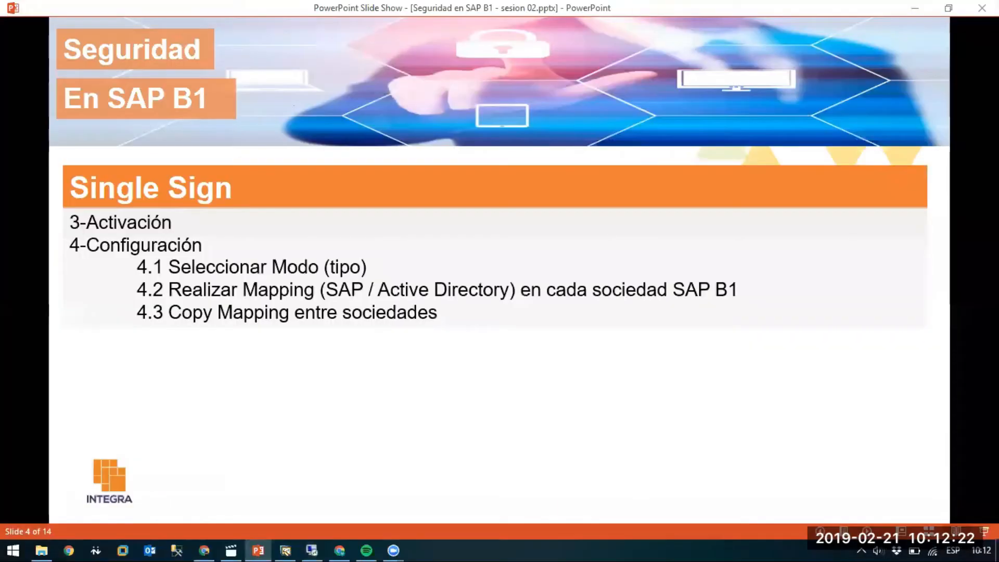
# Switch to File Explorer and open the Documentación folder inside 2019 > 02-Seguridad en SAP B1.
pyautogui.click(41, 549)
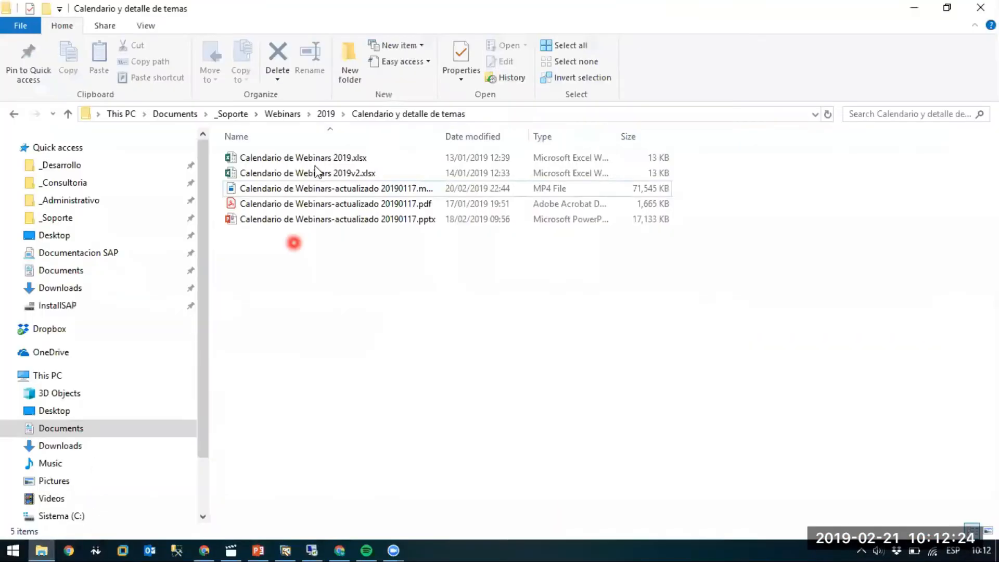
pyautogui.click(325, 115)
pyautogui.doubleClick(265, 172)
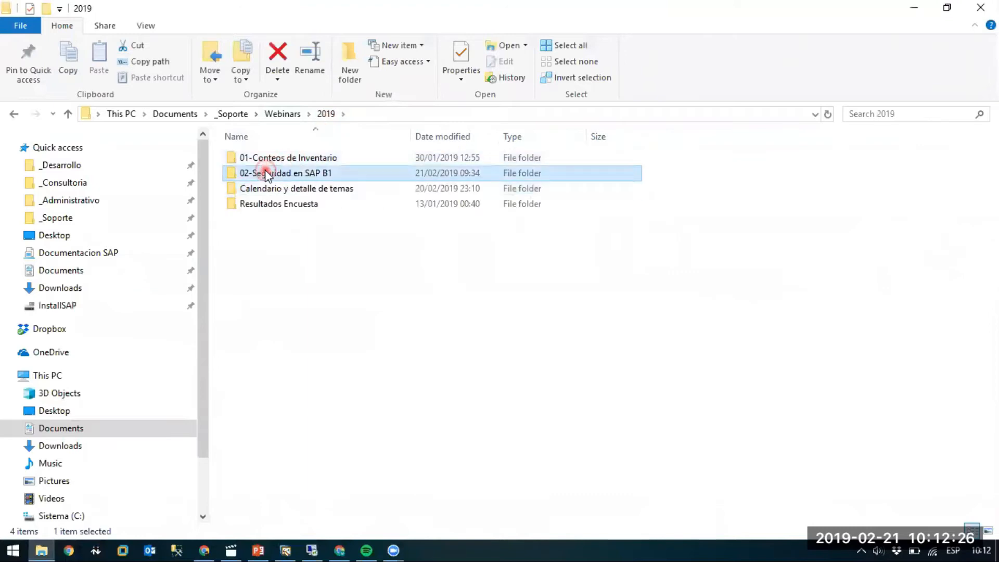
pyautogui.doubleClick(267, 158)
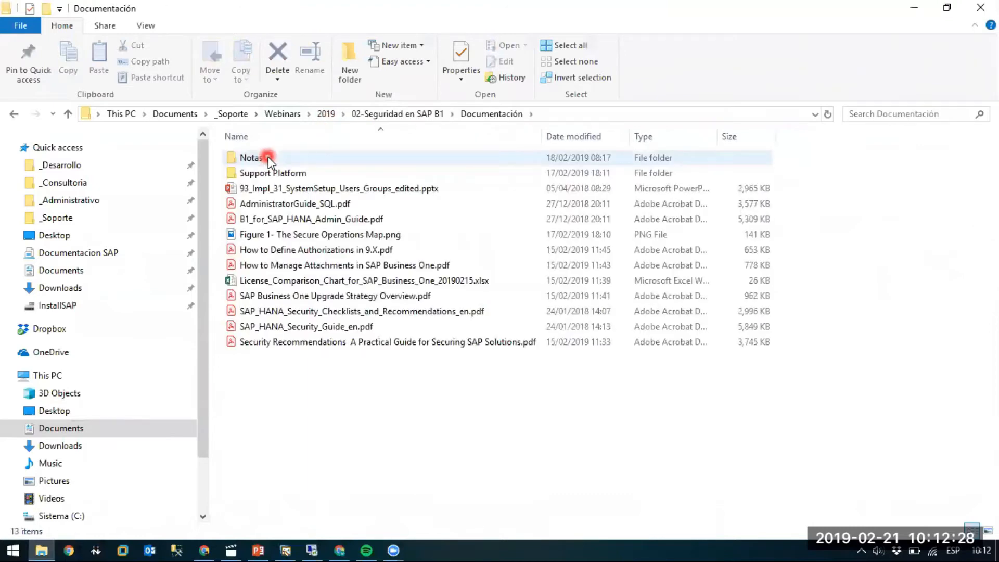
# Open B1_for_SAP_HANA_Admin_Guide.pdf from the Documentación folder.
pyautogui.click(328, 205)
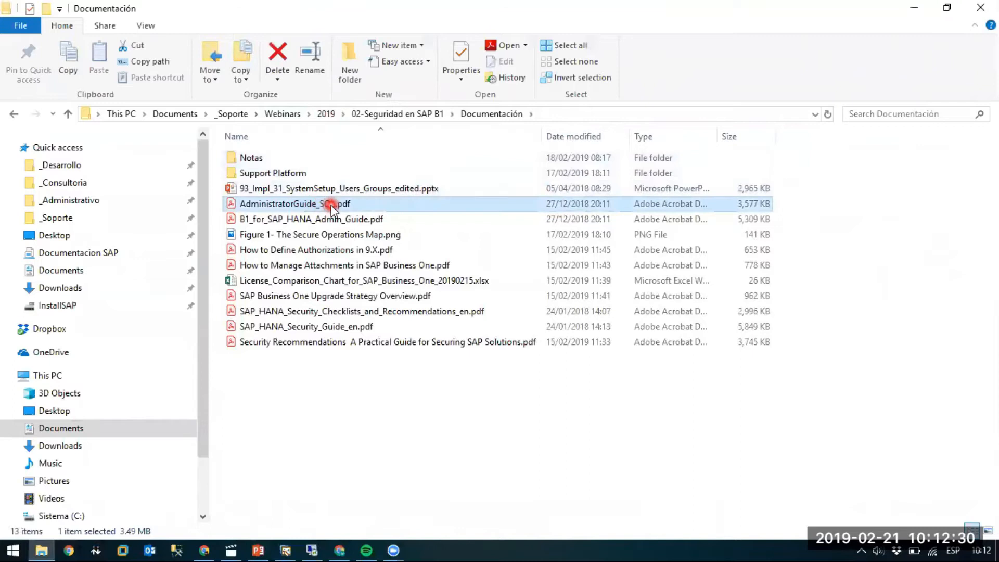
pyautogui.click(301, 219)
pyautogui.doubleClick(336, 221)
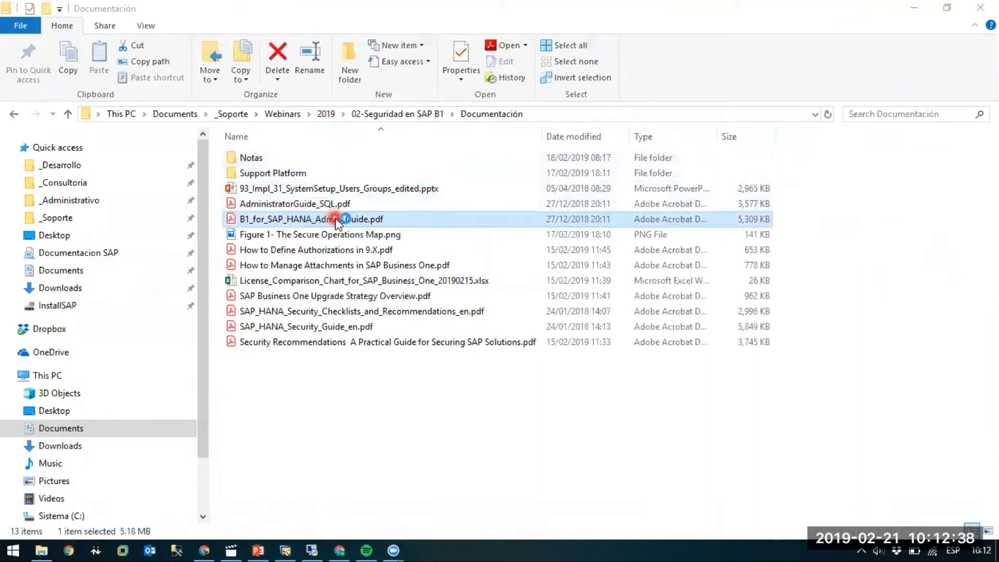
pyautogui.doubleClick(337, 219)
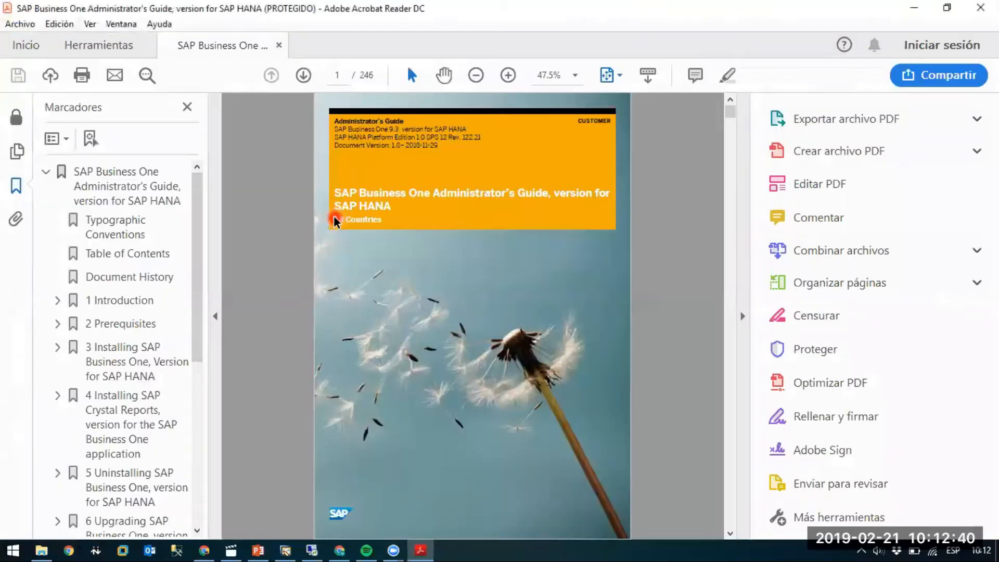
# Go to chapter 10, Managing Security in SAP Business One, and expand its bookmark to examine the subsections.
pyautogui.moveTo(201, 245); pyautogui.dragTo(198, 412)
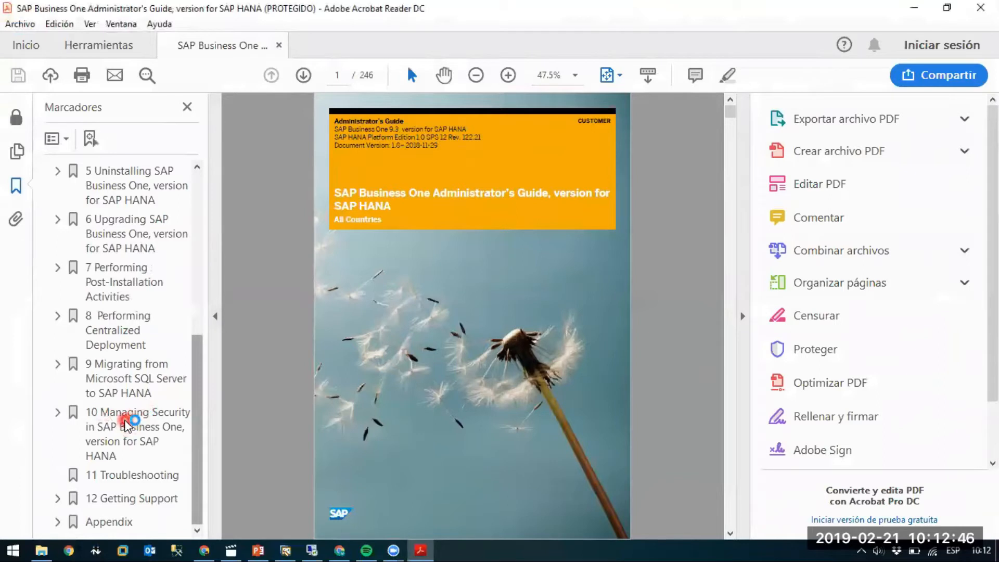
pyautogui.click(157, 411)
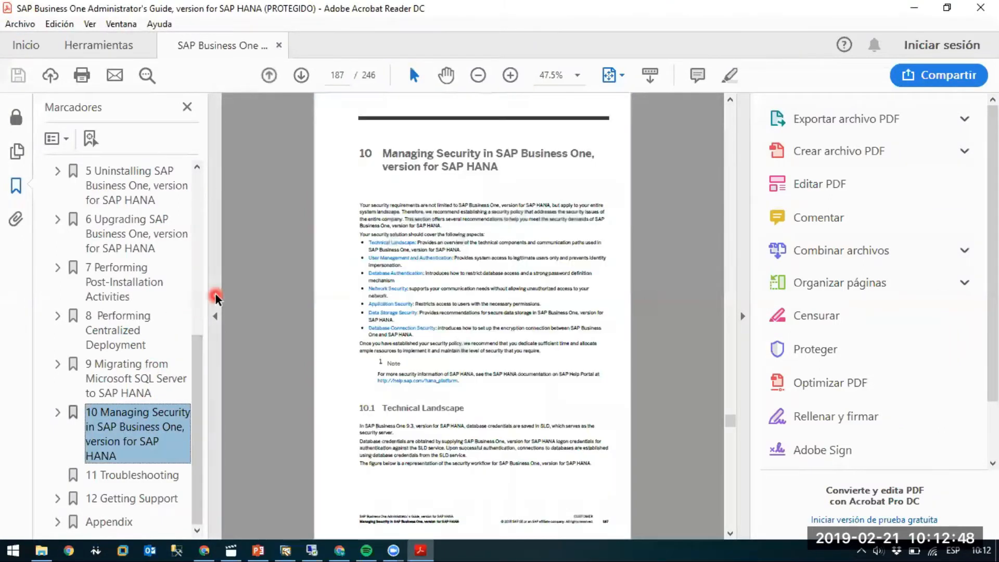
pyautogui.click(55, 411)
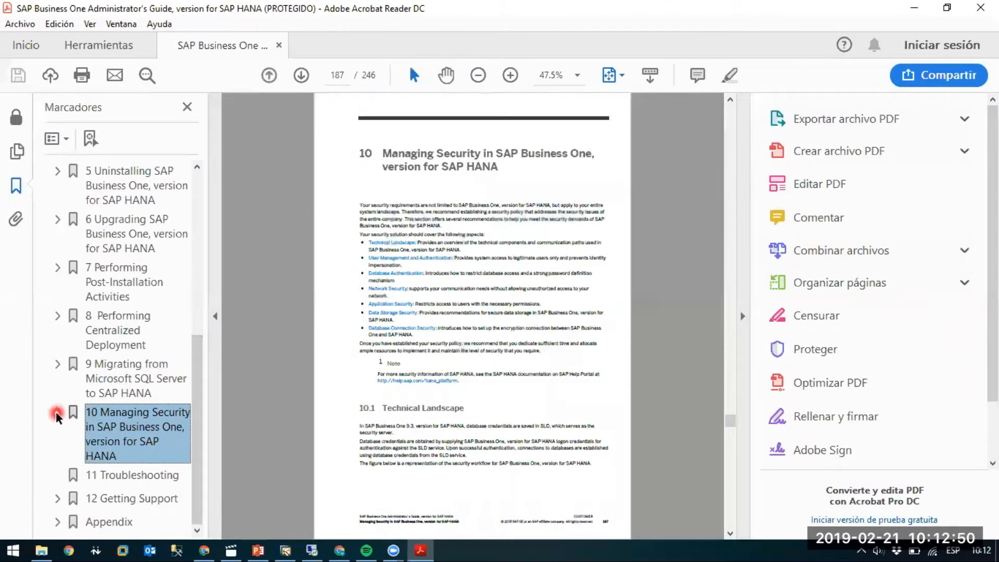
pyautogui.scroll(-3, 130, 348)
pyautogui.scroll(-1, 131, 349)
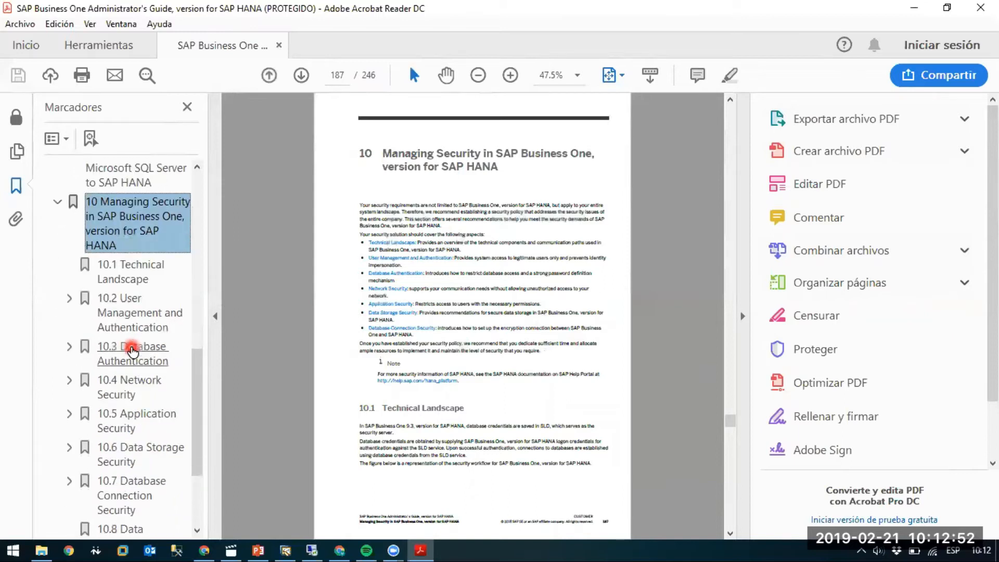
pyautogui.scroll(-1, 133, 343)
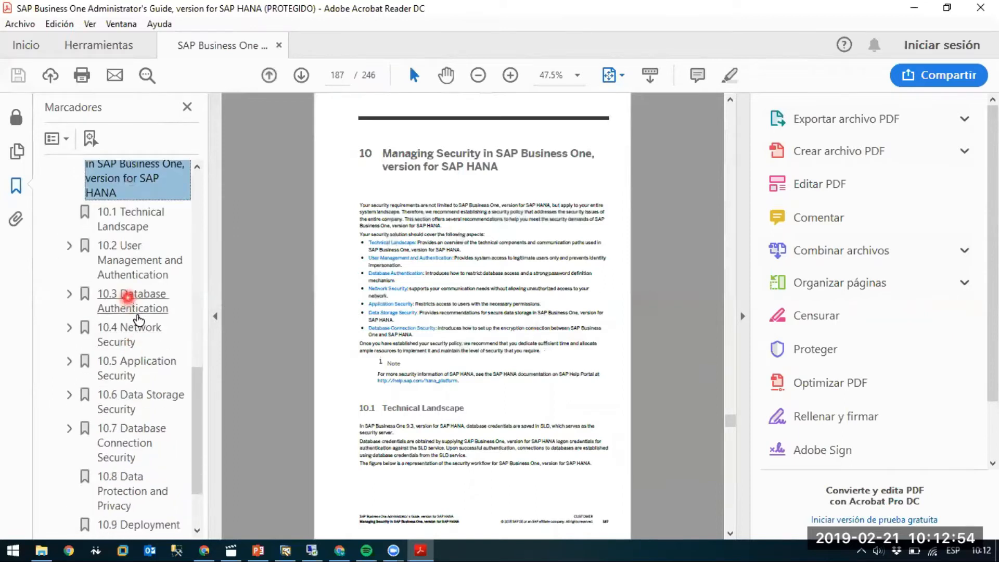
pyautogui.scroll(-2, 140, 356)
pyautogui.scroll(3, 145, 359)
pyautogui.scroll(2, 145, 361)
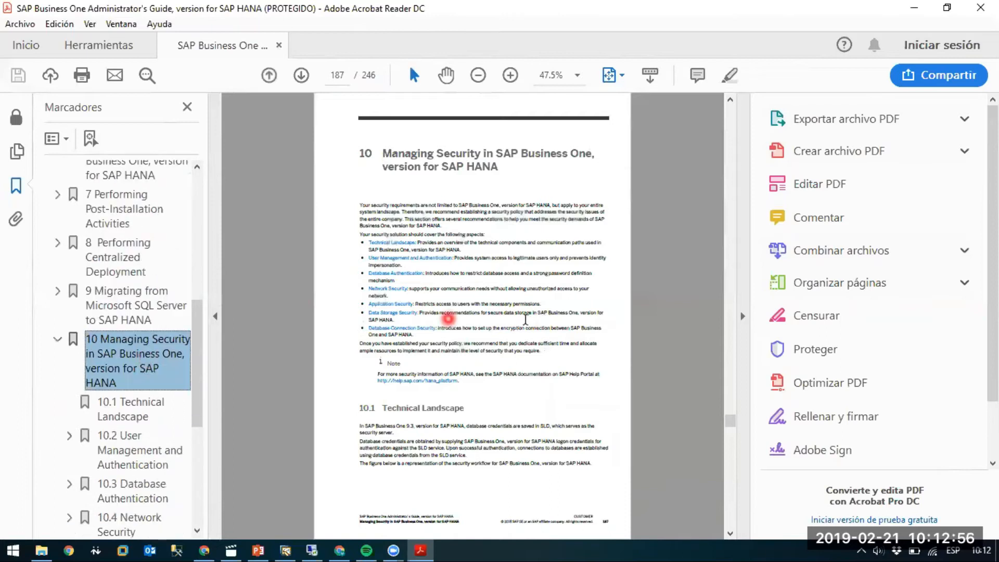
# Find section 10.2.1.2 Single Sign-On on page 191 of the guide.
pyautogui.click(680, 270)
pyautogui.scroll(-1, 678, 275)
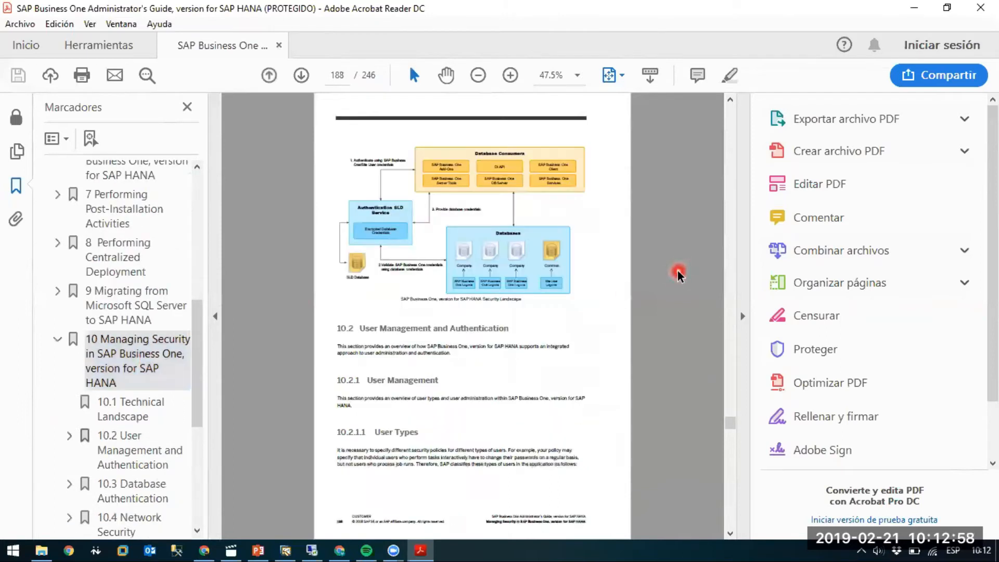
pyautogui.scroll(-1, 678, 275)
pyautogui.scroll(-2, 677, 274)
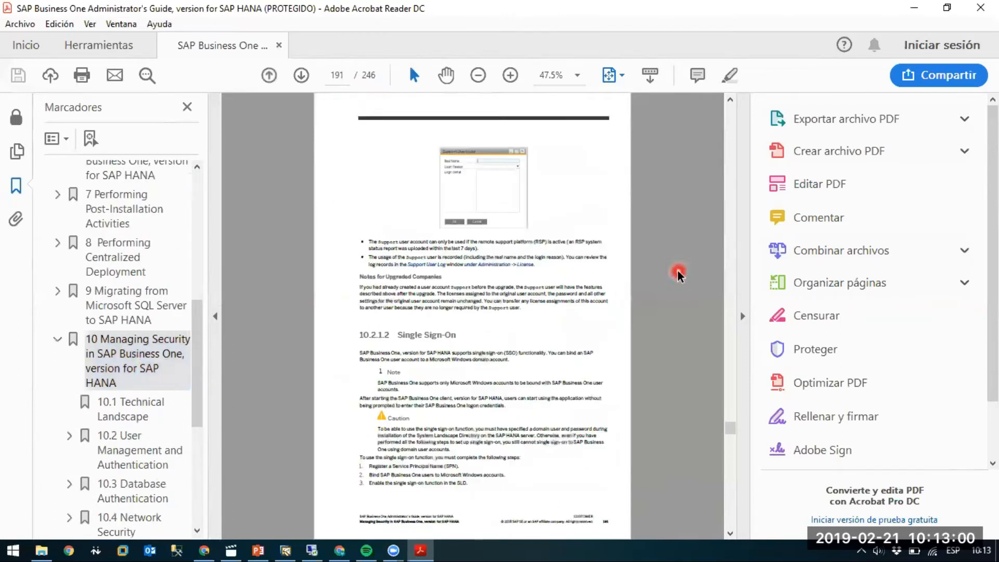
pyautogui.scroll(-1, 678, 274)
pyautogui.scroll(1, 678, 275)
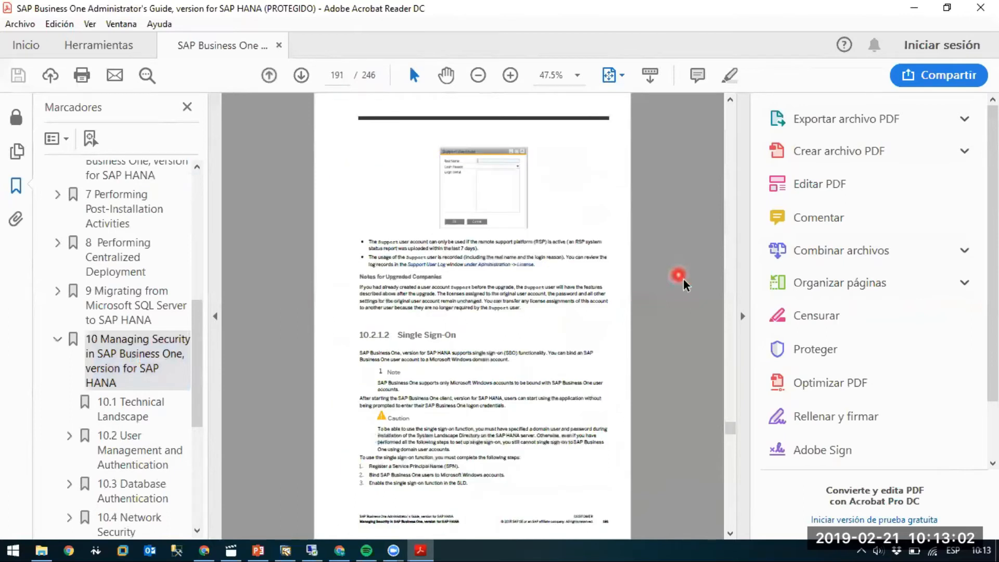
# Hide the tools pane, enlarge the page to 75%, and examine section 10.2.1.2.1 Registering the Service Principal Name.
pyautogui.click(744, 316)
pyautogui.click(481, 107)
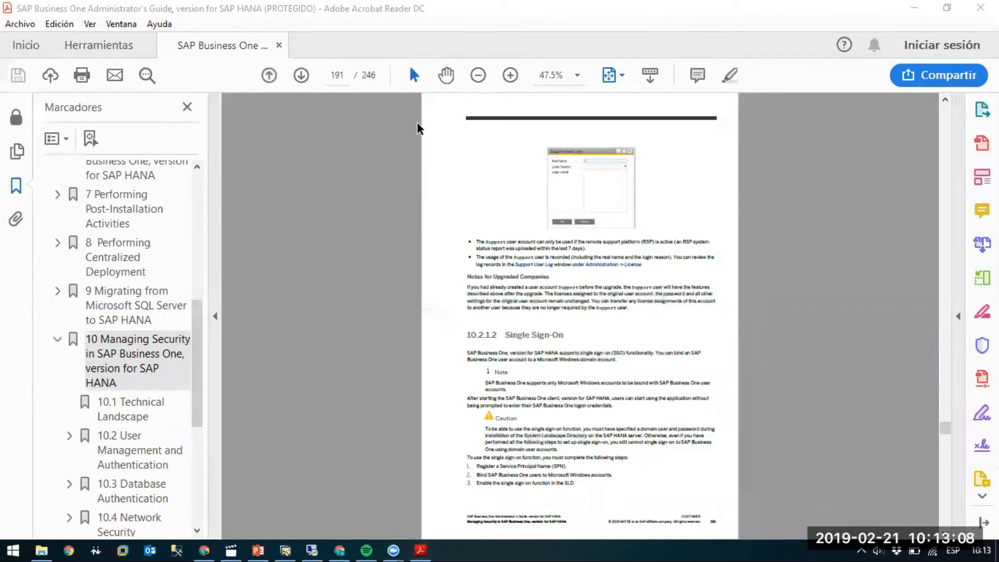
pyautogui.click(516, 71)
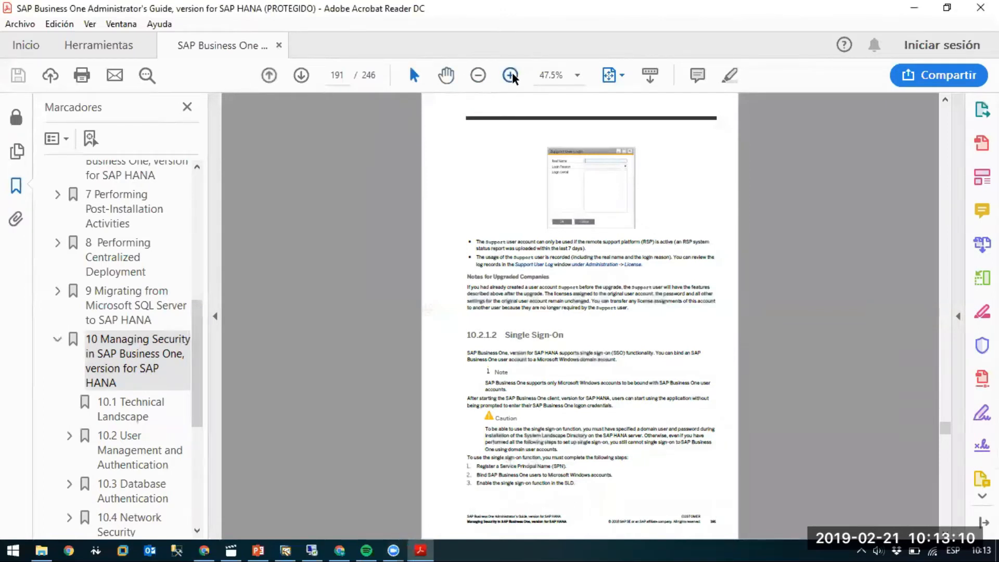
pyautogui.click(512, 73)
pyautogui.scroll(-5, 815, 317)
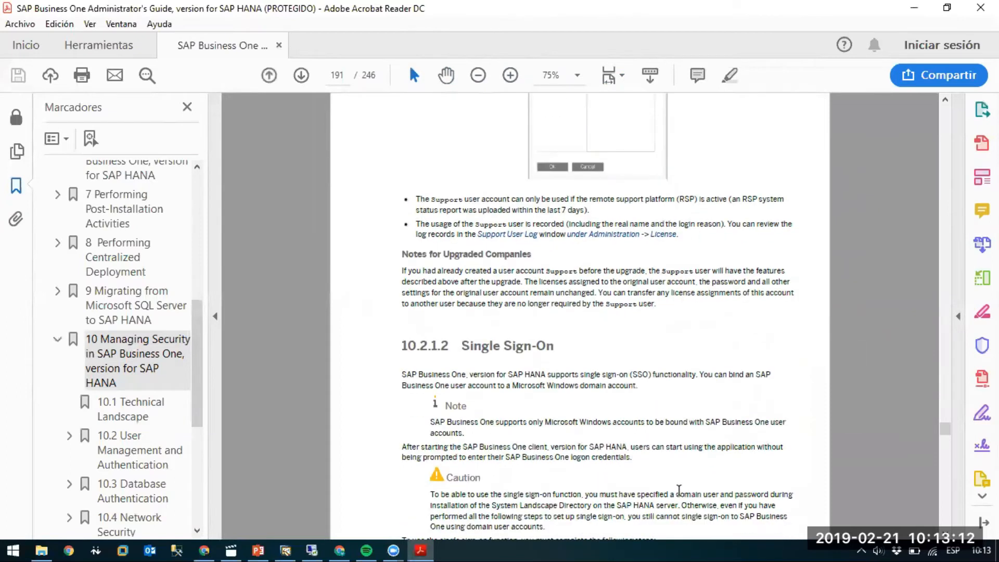
pyautogui.scroll(-10, 679, 486)
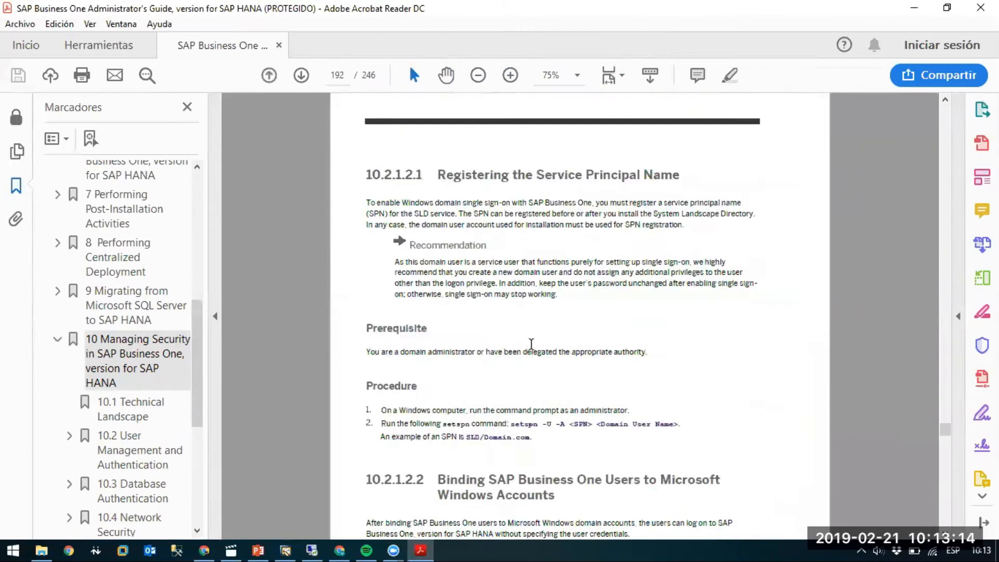
pyautogui.scroll(-1, 546, 315)
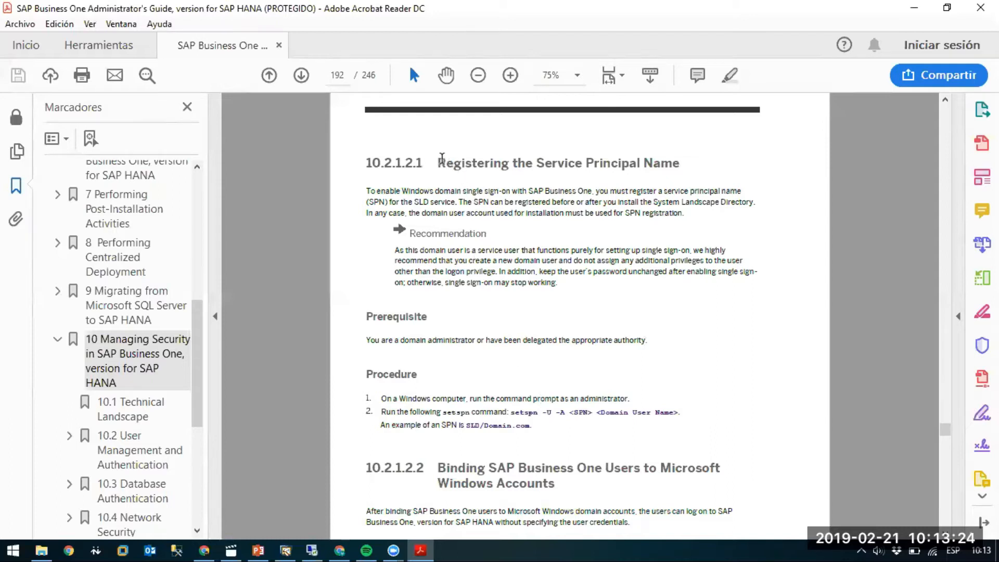
# Highlight the Registering the Service Principal Name heading, the setspn command and the example SPN line in section 10.2.1.2.1.
pyautogui.moveTo(439, 160); pyautogui.dragTo(688, 163)
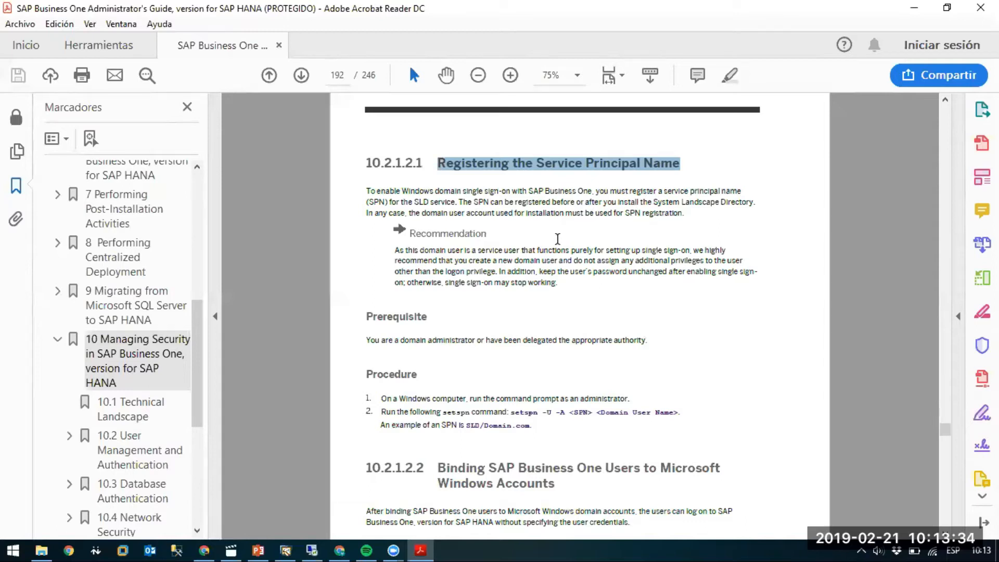
pyautogui.moveTo(442, 412); pyautogui.dragTo(678, 412)
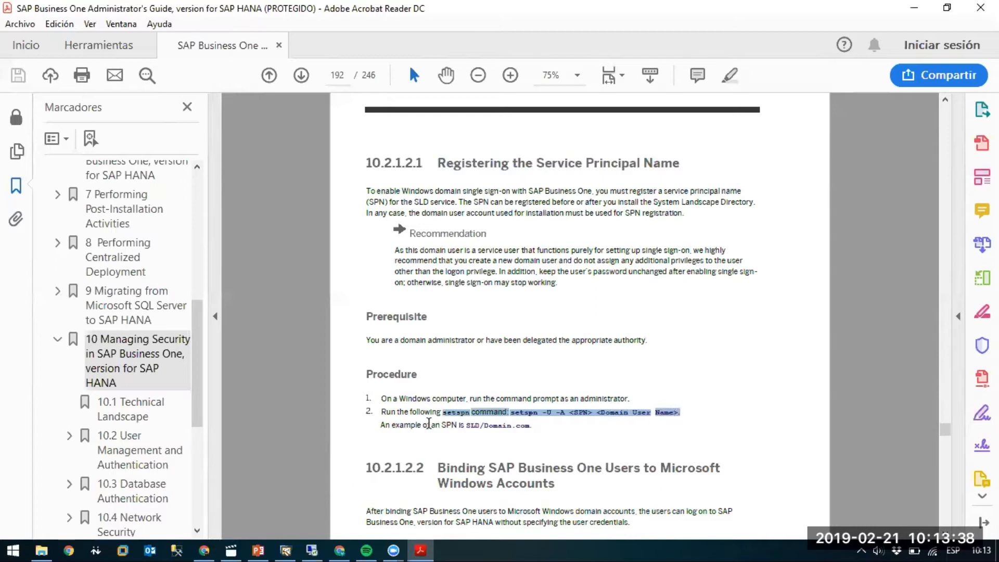
pyautogui.moveTo(430, 423); pyautogui.dragTo(501, 425)
pyautogui.click(537, 428)
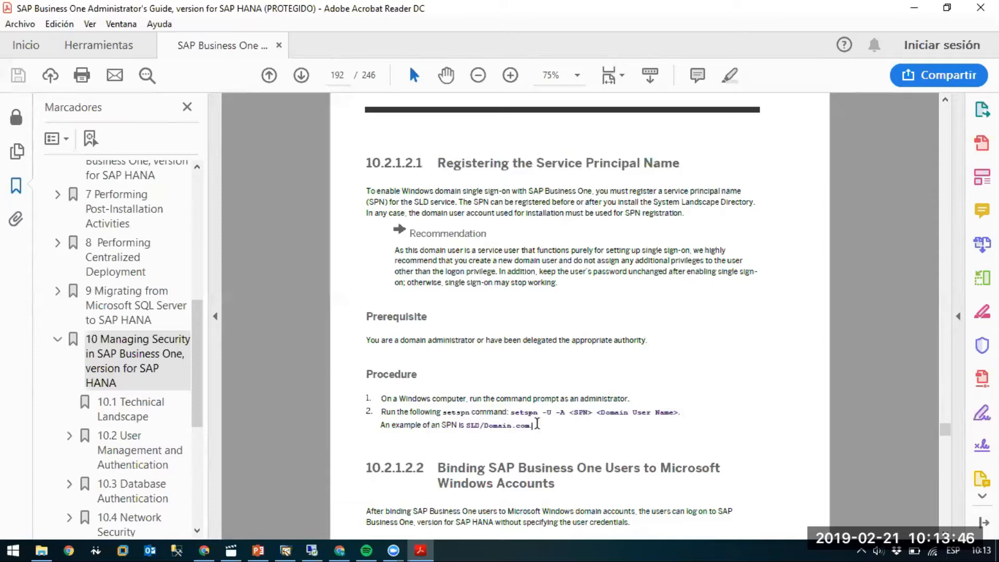
# Examine section 10.2.1.2.3 Enabling Single Sign-On, from its procedure on page 193 through the results on page 194.
pyautogui.scroll(-3, 573, 403)
pyautogui.scroll(-10, 573, 403)
pyautogui.scroll(-7, 573, 403)
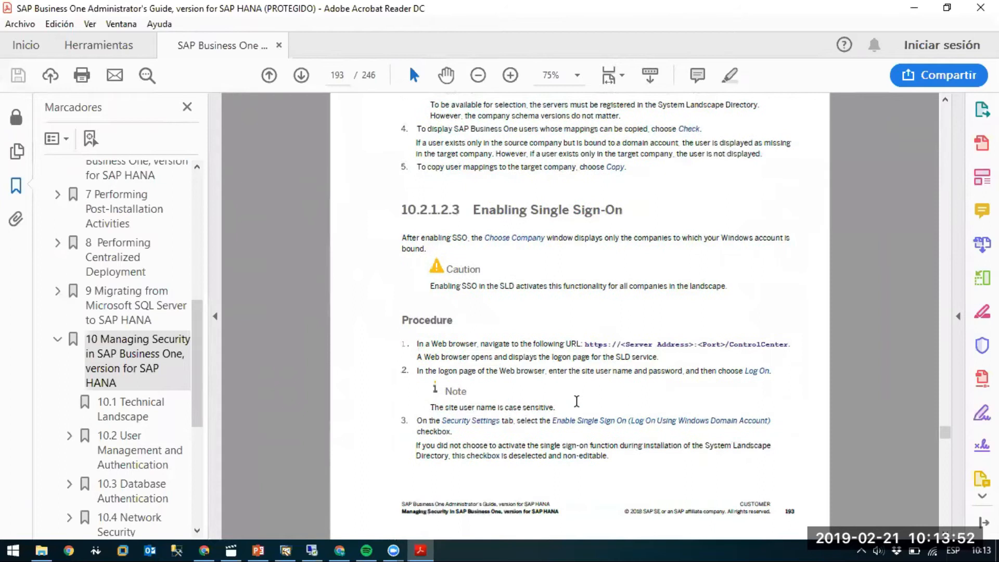
pyautogui.scroll(-12, 576, 401)
pyautogui.scroll(12, 578, 407)
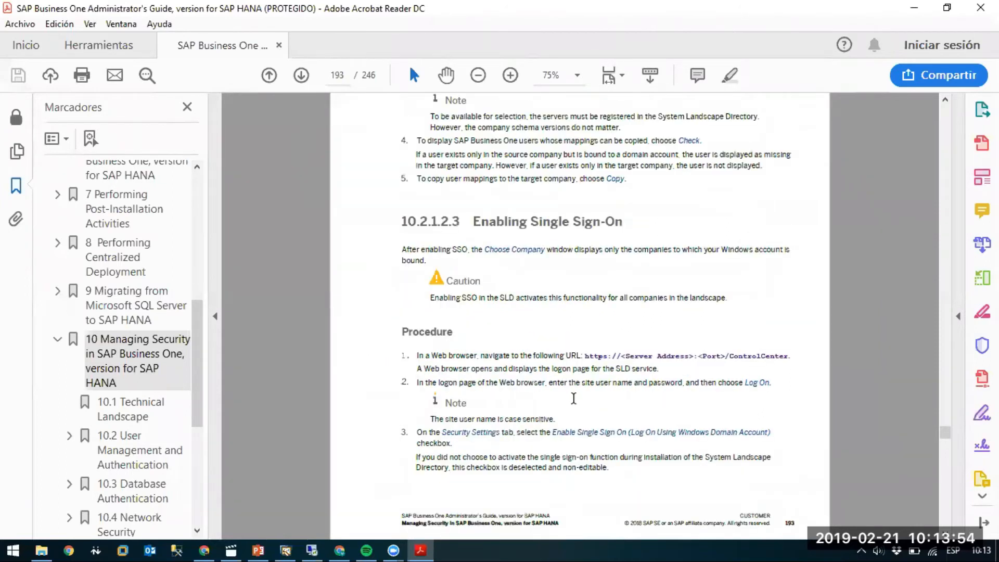
pyautogui.scroll(-1, 576, 405)
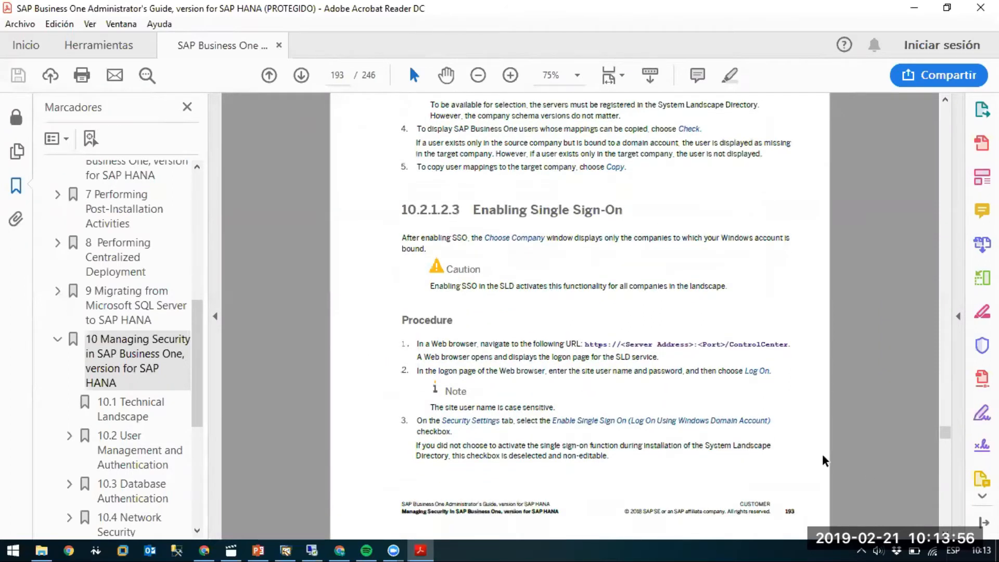
pyautogui.scroll(-10, 714, 452)
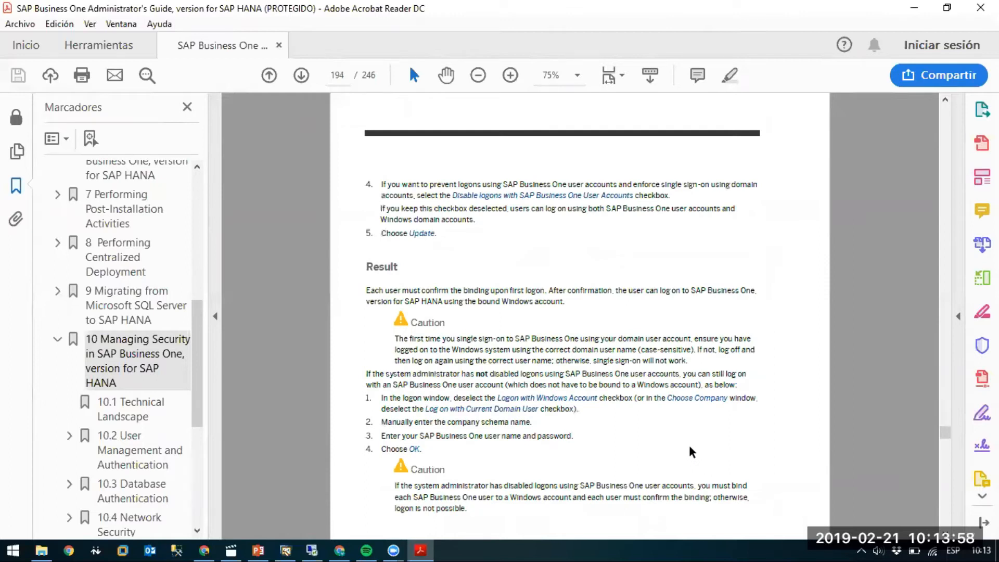
pyautogui.scroll(-3, 688, 452)
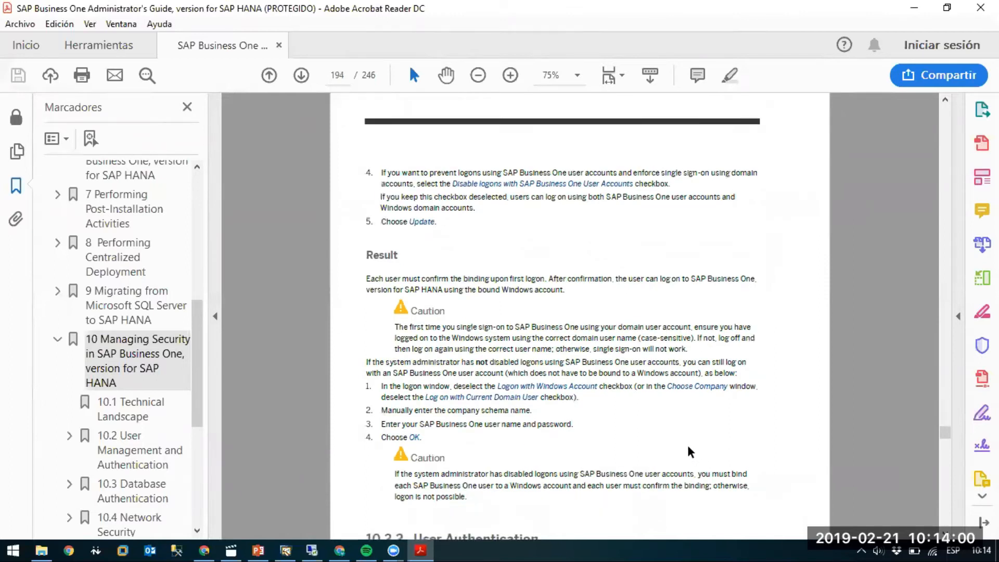
# Go to chapter 3, Installing SAP Business One, Version for SAP HANA, through its bookmark.
pyautogui.moveTo(198, 337); pyautogui.dragTo(183, 202)
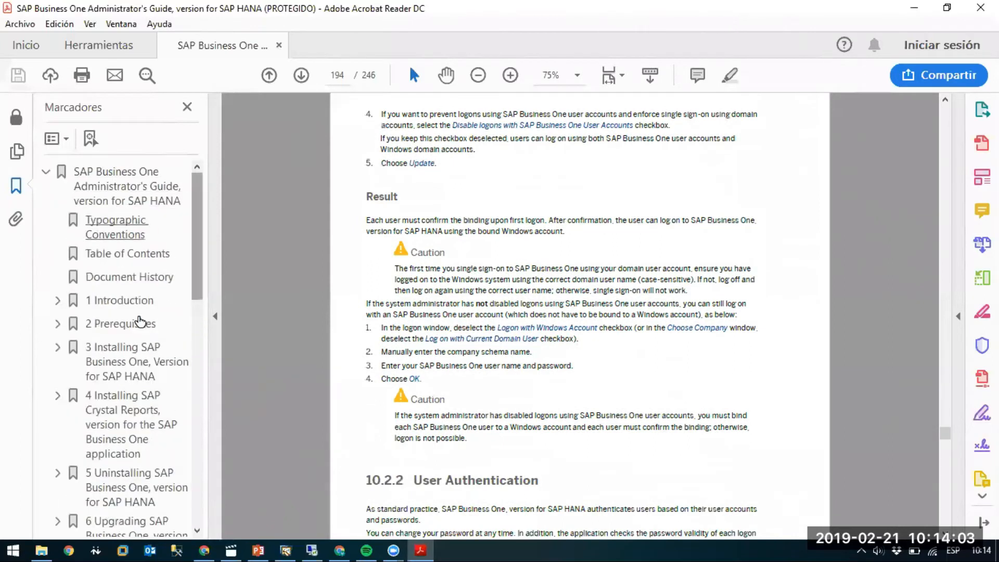
pyautogui.click(115, 366)
pyautogui.scroll(-4, 791, 323)
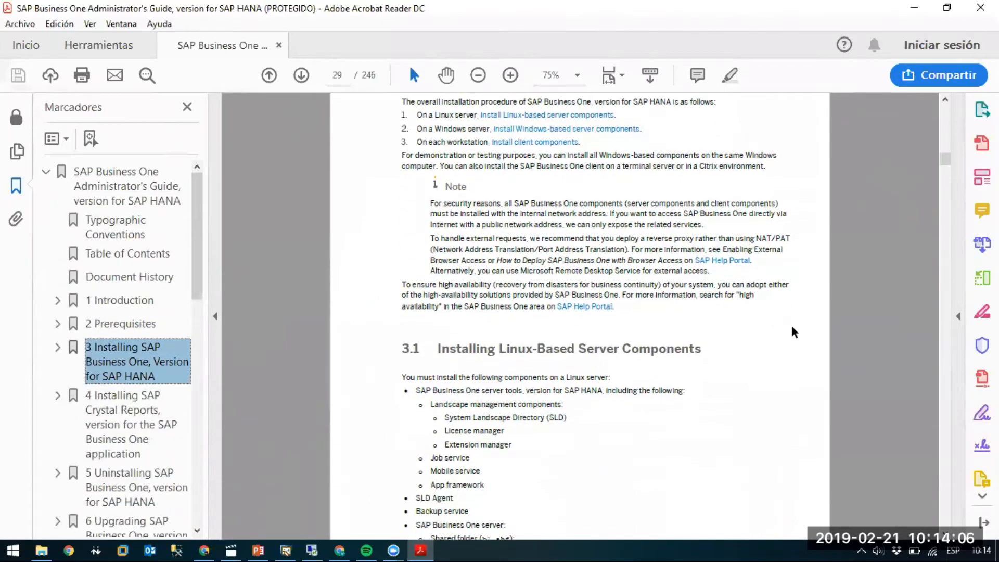
# Find the Windows Domain User Authentication (Single Sign-On) installer window on page 47 of the guide.
pyautogui.moveTo(945, 159); pyautogui.dragTo(944, 172)
pyautogui.scroll(-10, 779, 343)
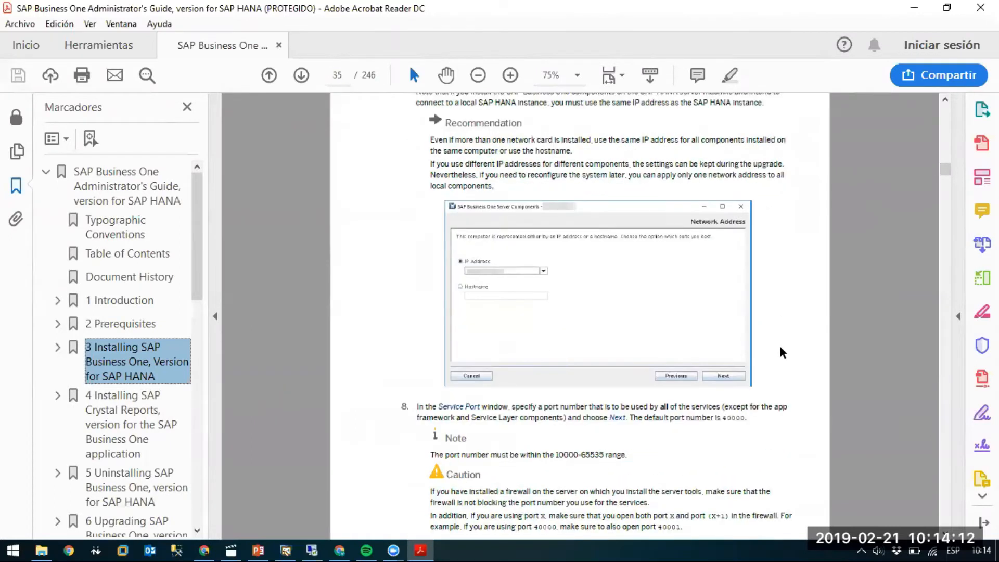
pyautogui.scroll(-8, 779, 347)
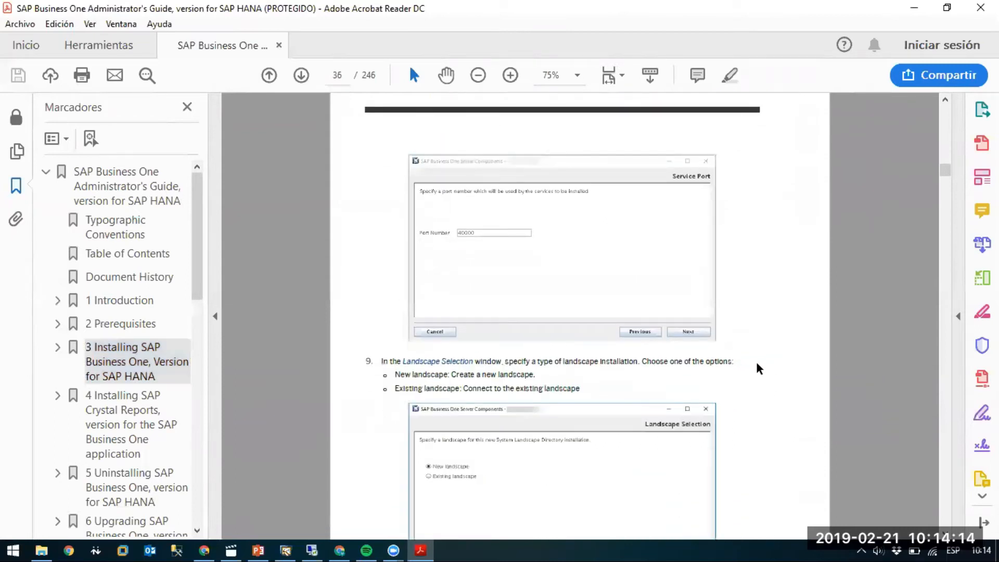
pyautogui.scroll(-10, 758, 359)
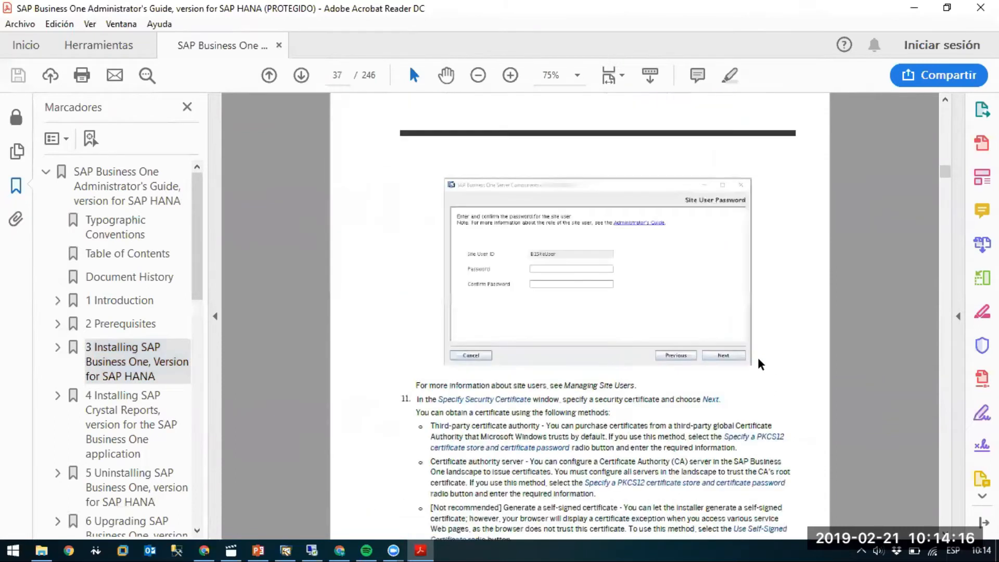
pyautogui.scroll(-5, 758, 361)
pyautogui.scroll(-8, 757, 357)
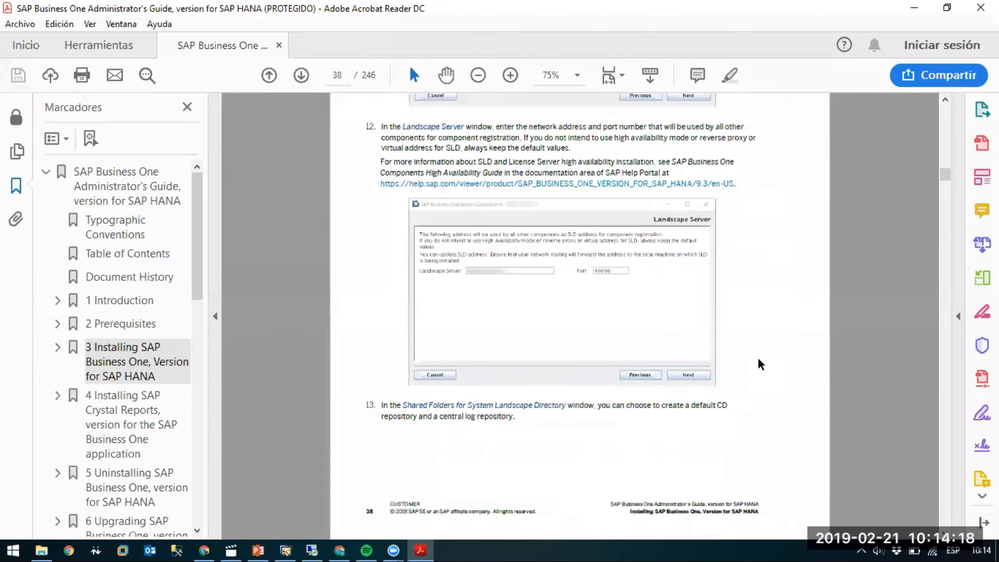
pyautogui.scroll(-5, 758, 357)
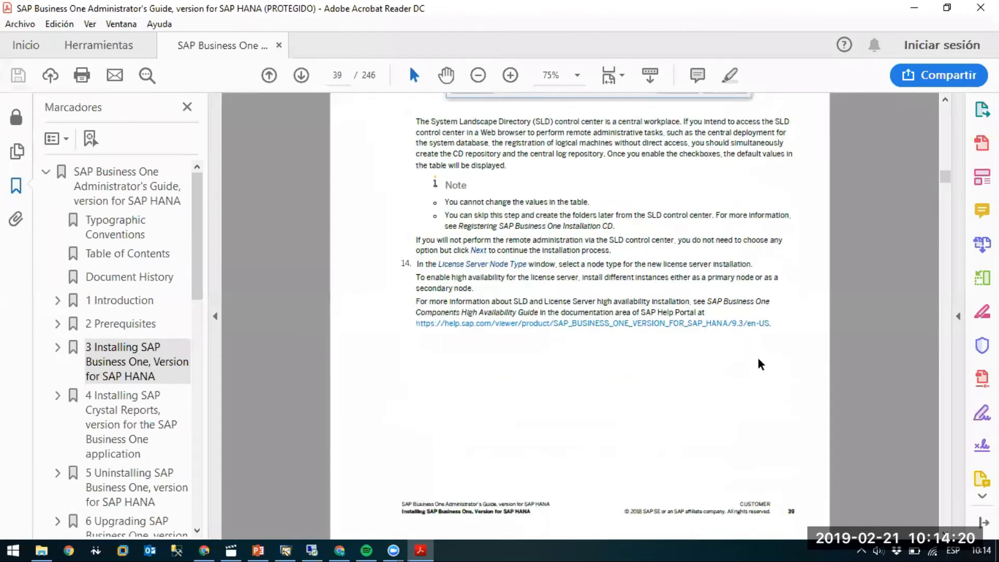
pyautogui.scroll(-5, 757, 357)
pyautogui.scroll(-10, 757, 357)
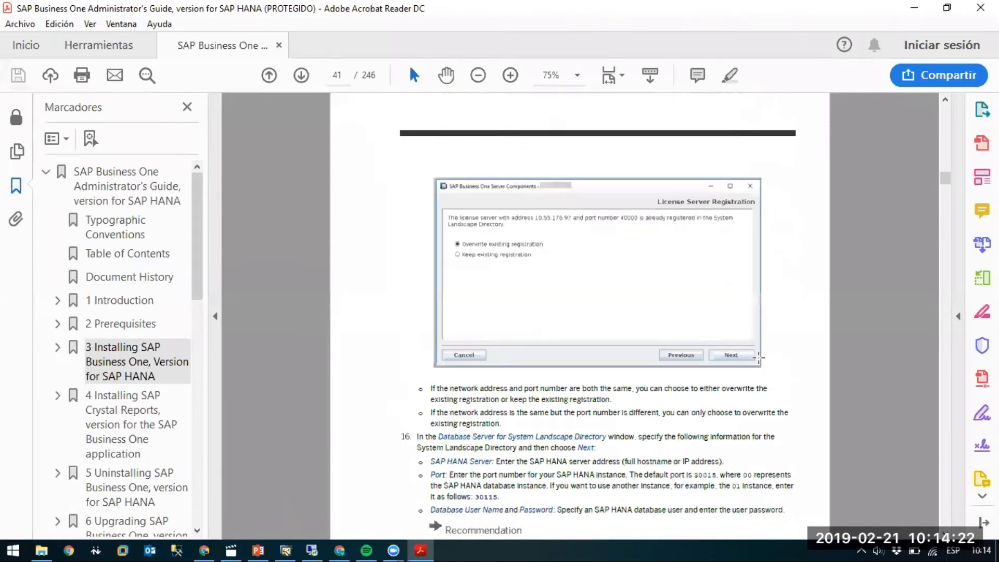
pyautogui.scroll(-5, 758, 357)
pyautogui.scroll(-15, 758, 357)
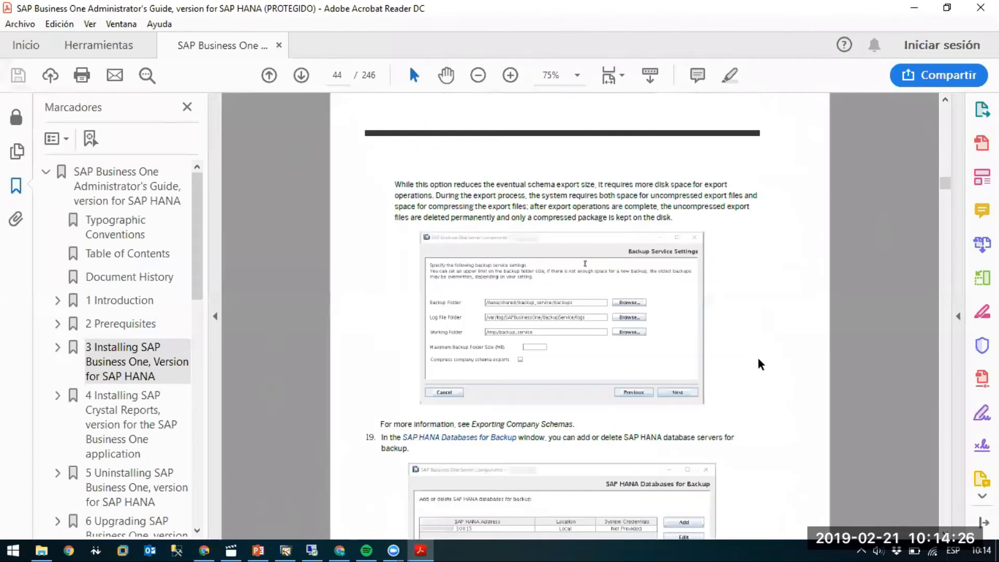
pyautogui.scroll(-8, 759, 357)
pyautogui.scroll(-10, 759, 359)
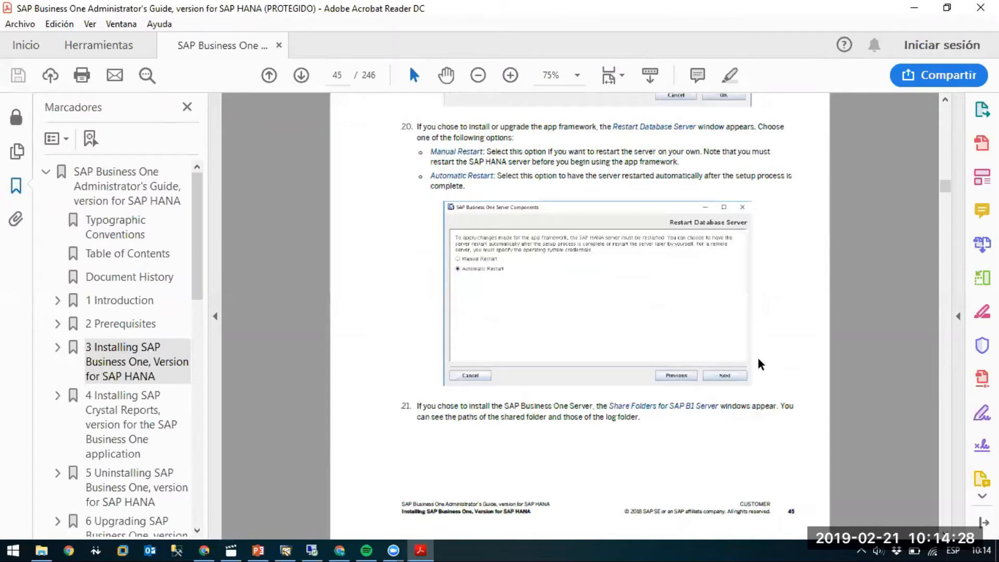
pyautogui.scroll(-5, 758, 357)
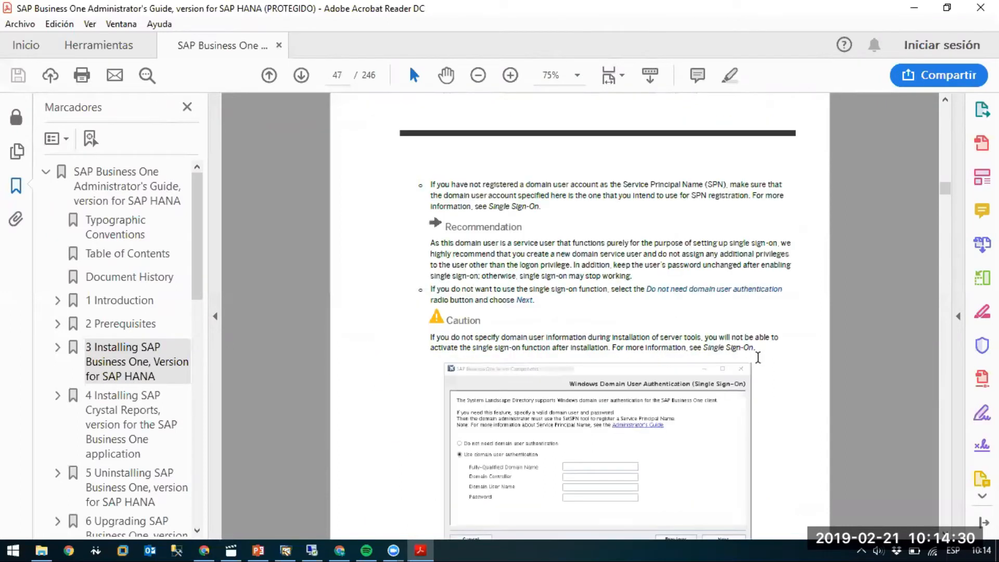
pyautogui.scroll(-5, 758, 357)
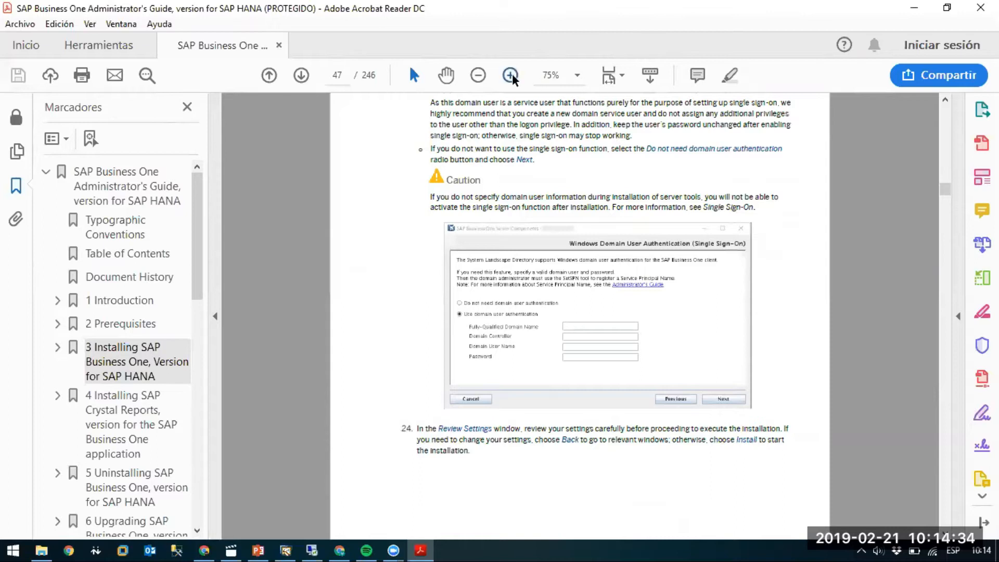
# Enlarge the page to 125% and examine the domain user authentication options and fields in the installer screenshot.
pyautogui.click(511, 75)
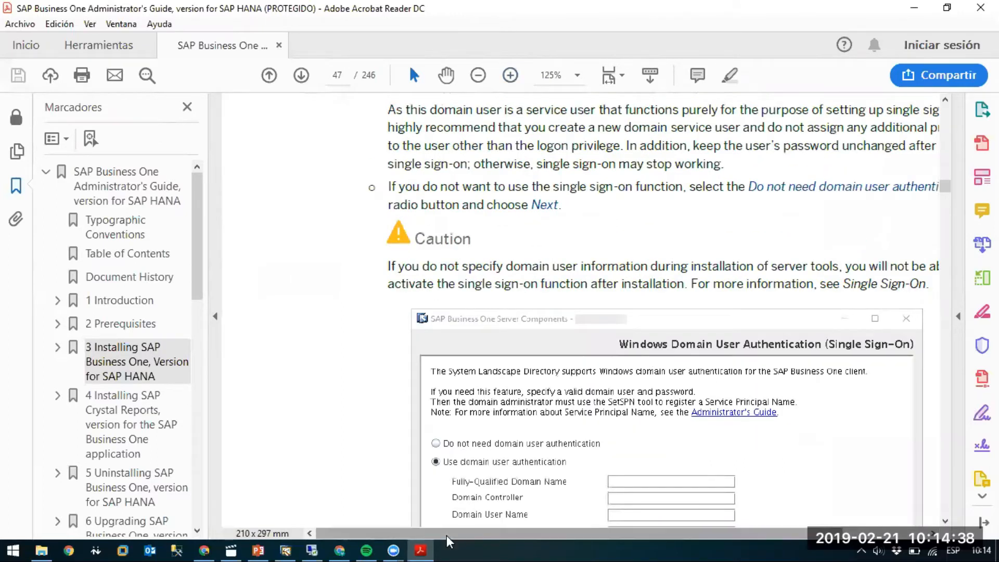
pyautogui.hscroll(3, 572, 395)
pyautogui.scroll(-2, 598, 379)
pyautogui.scroll(-2, 629, 371)
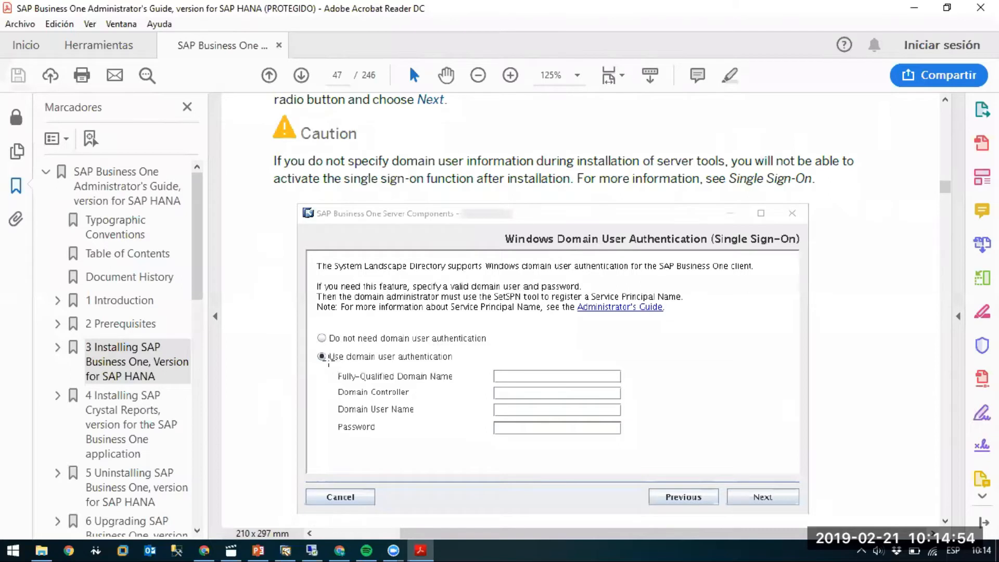
pyautogui.scroll(-1, 336, 360)
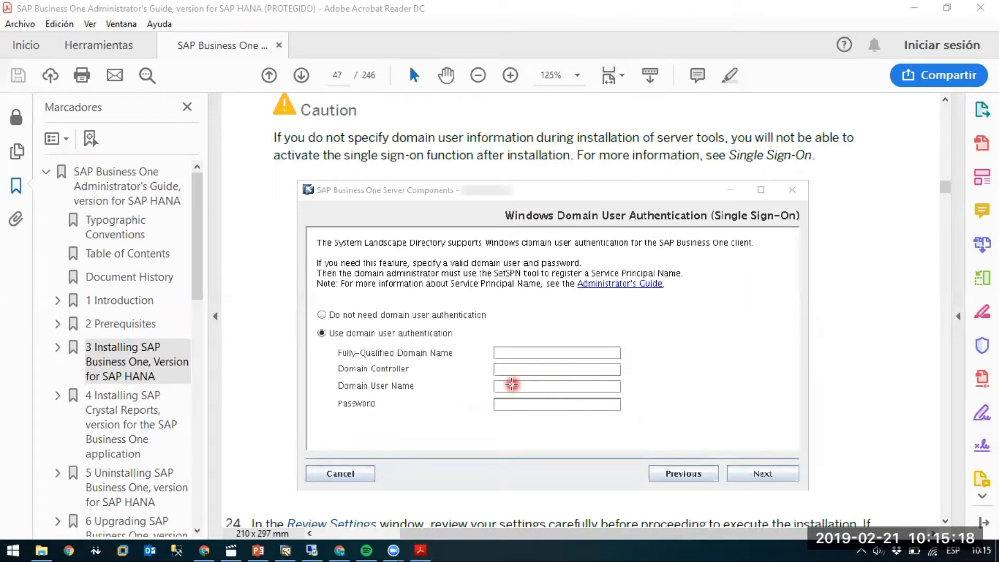
pyautogui.moveTo(428, 545)
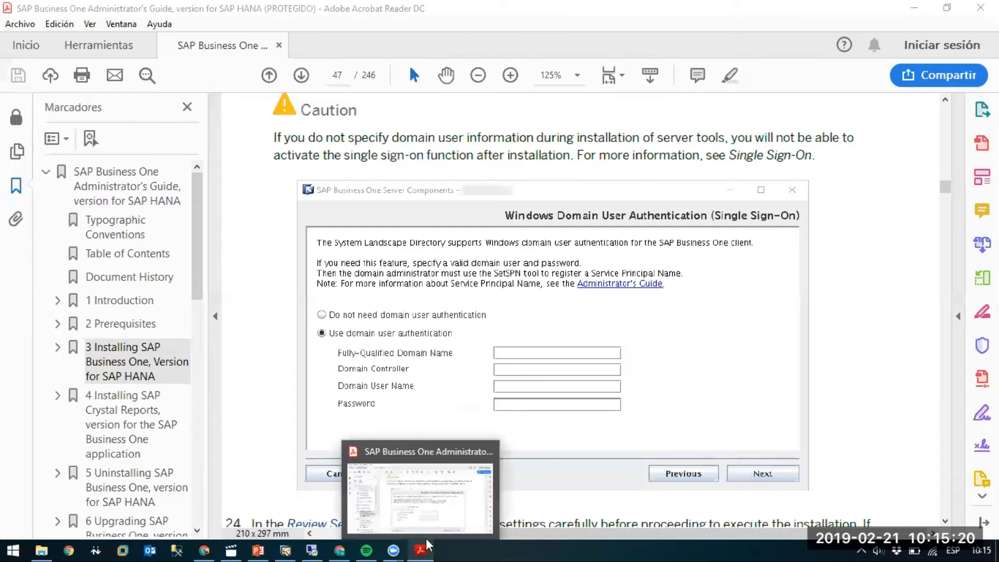
pyautogui.click(557, 389)
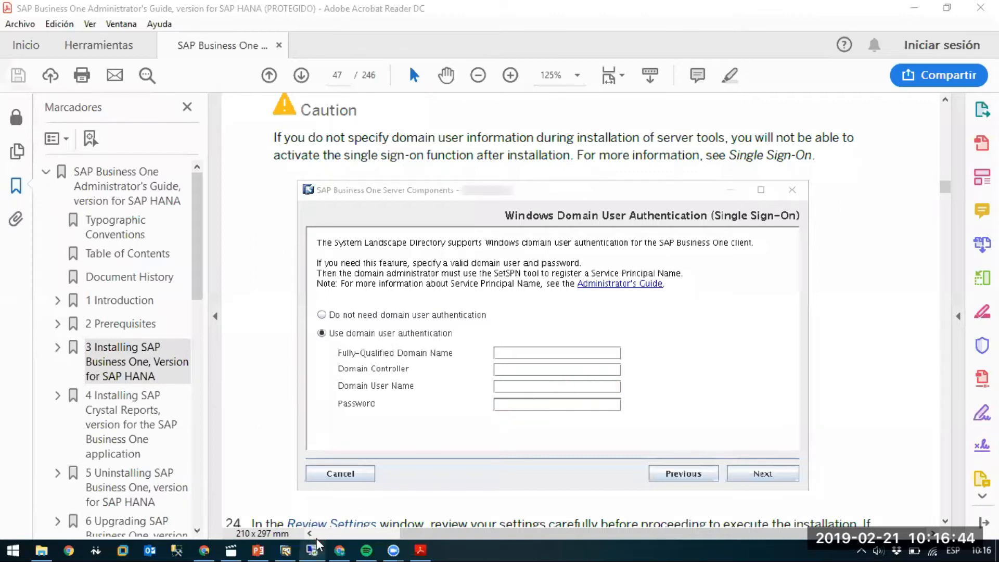
# Switch to the remote.integrasap.com remote desktop session and unlock it with the account password.
pyautogui.moveTo(317, 543)
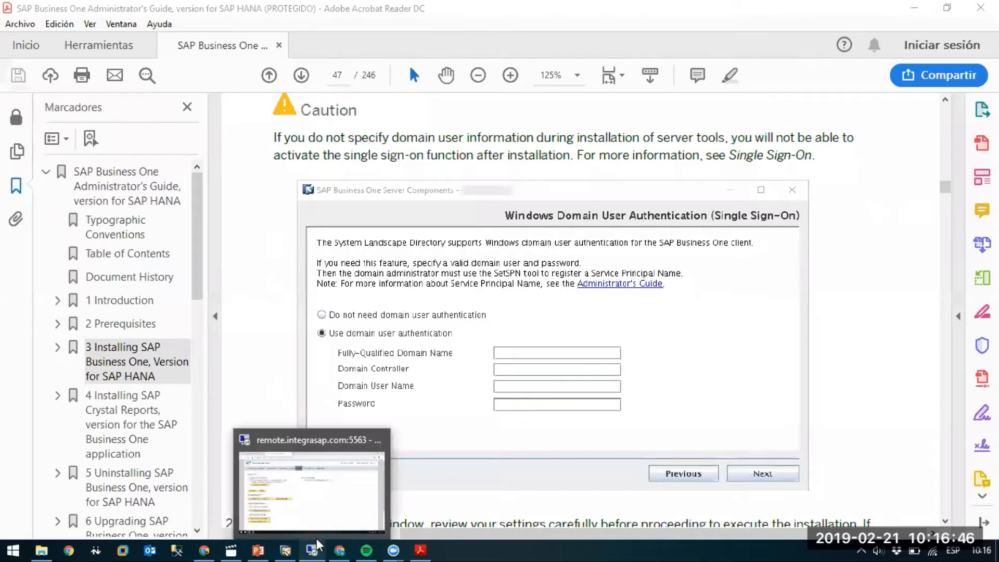
pyautogui.click(318, 546)
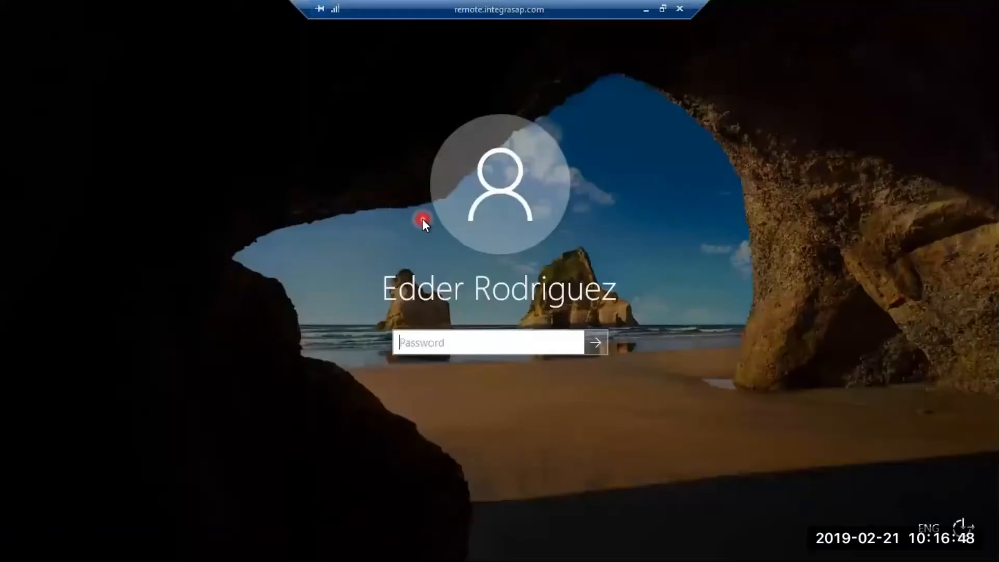
pyautogui.write('******************')
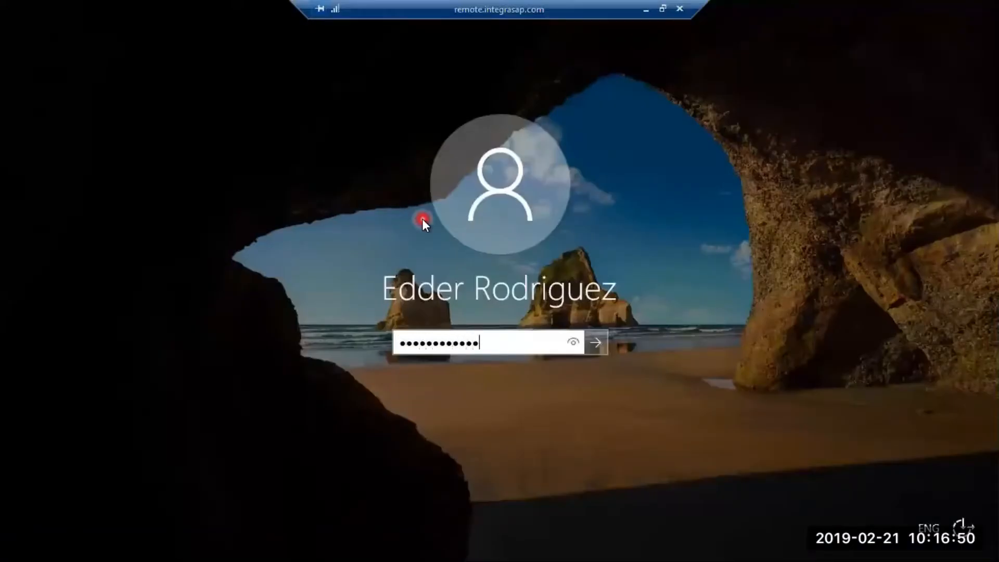
pyautogui.press('Return')
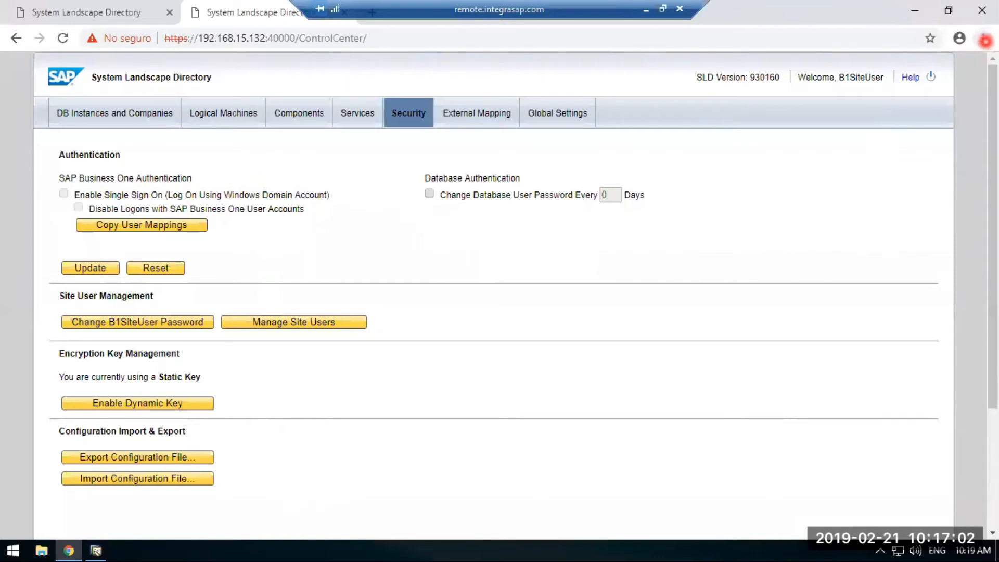
# Zoom the System Landscape Directory page at 192.168.15.132 to 175% and examine the Enable Single Sign On option.
pyautogui.click(987, 40)
pyautogui.click(945, 180)
pyautogui.click(944, 180)
pyautogui.click(945, 180)
pyautogui.click(944, 180)
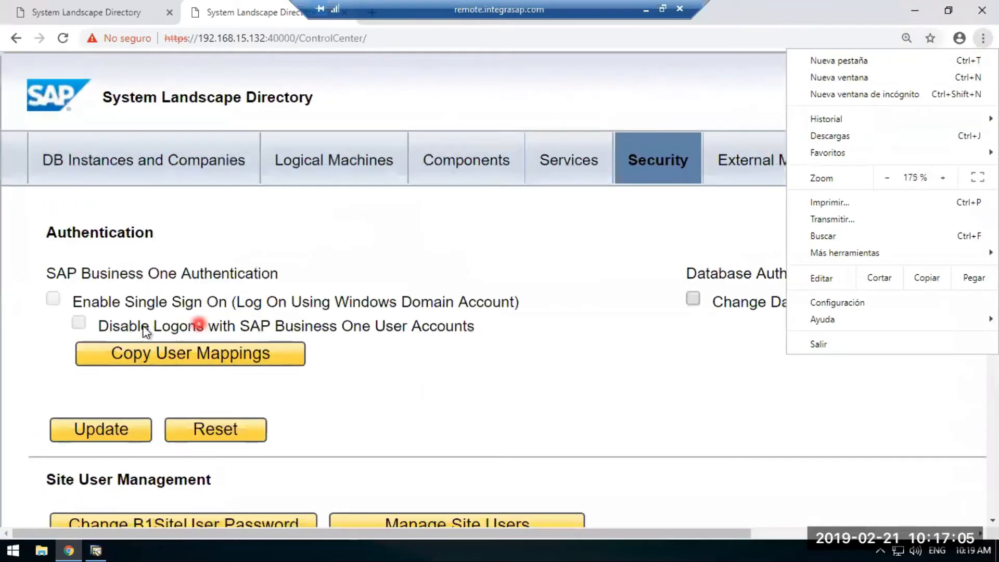
pyautogui.click(165, 291)
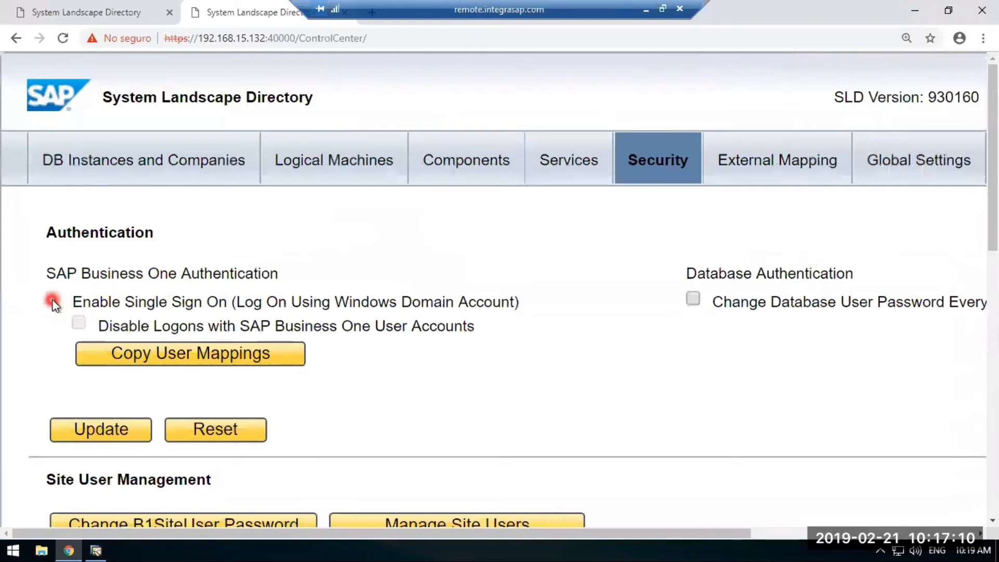
# Toggle Enable Single Sign On off and back on in the System Landscape Directory at 192.168.15.133.
pyautogui.click(107, 16)
pyautogui.click(64, 193)
pyautogui.click(63, 193)
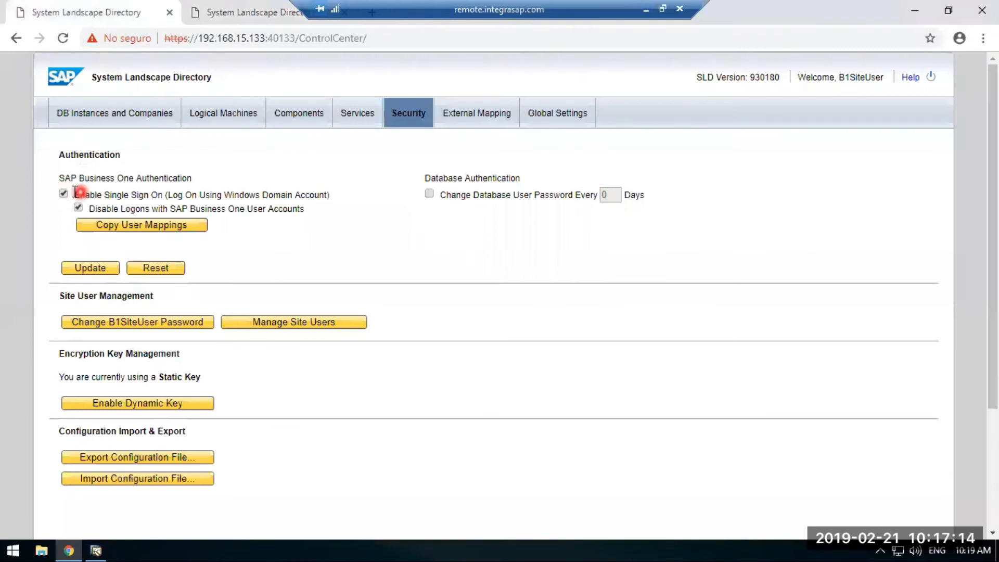
# Return to the 192.168.15.132 landscape directory, and minimize the remote session to get back to the Administrator's Guide in Acrobat Reader.
pyautogui.click(230, 8)
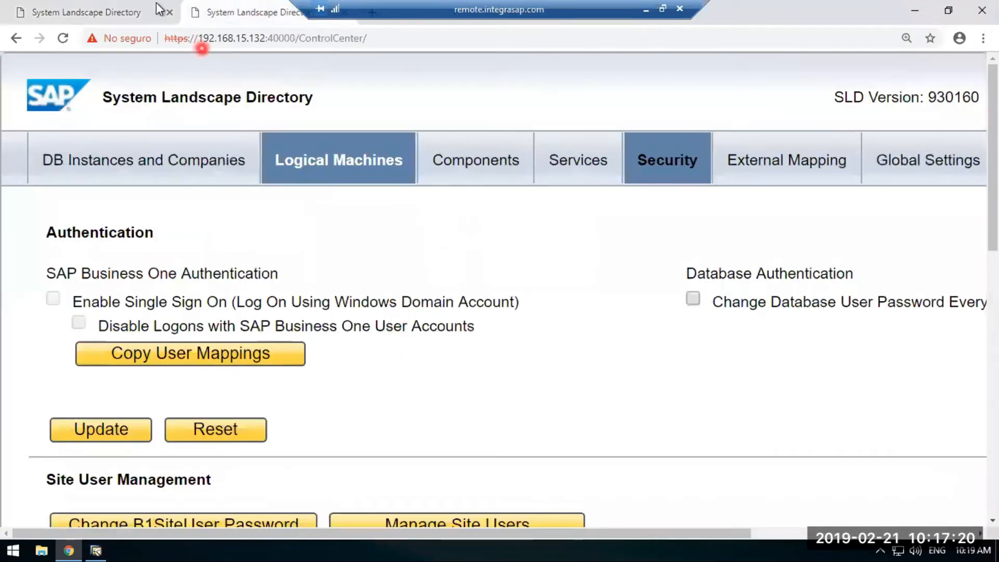
pyautogui.click(645, 10)
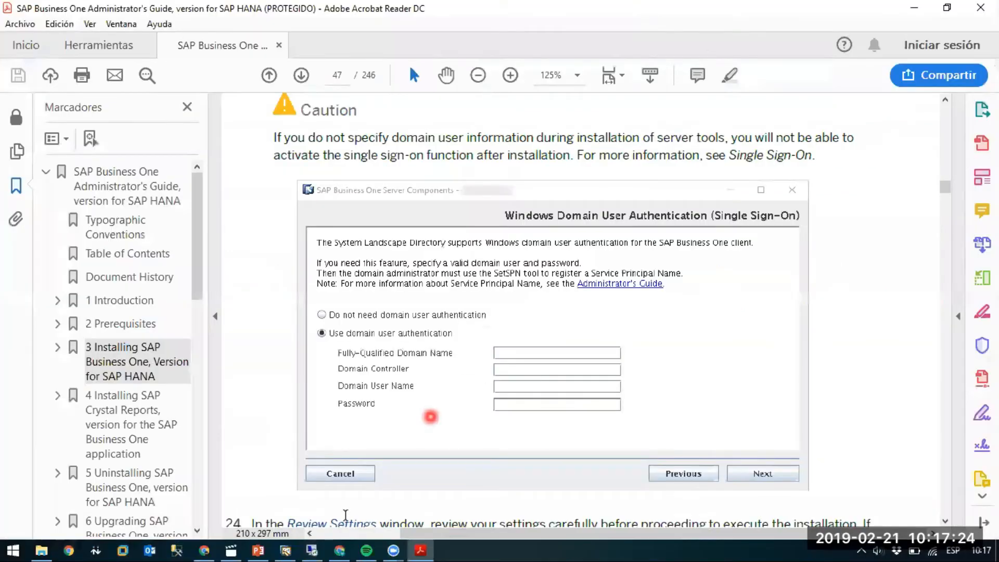
pyautogui.moveTo(312, 546)
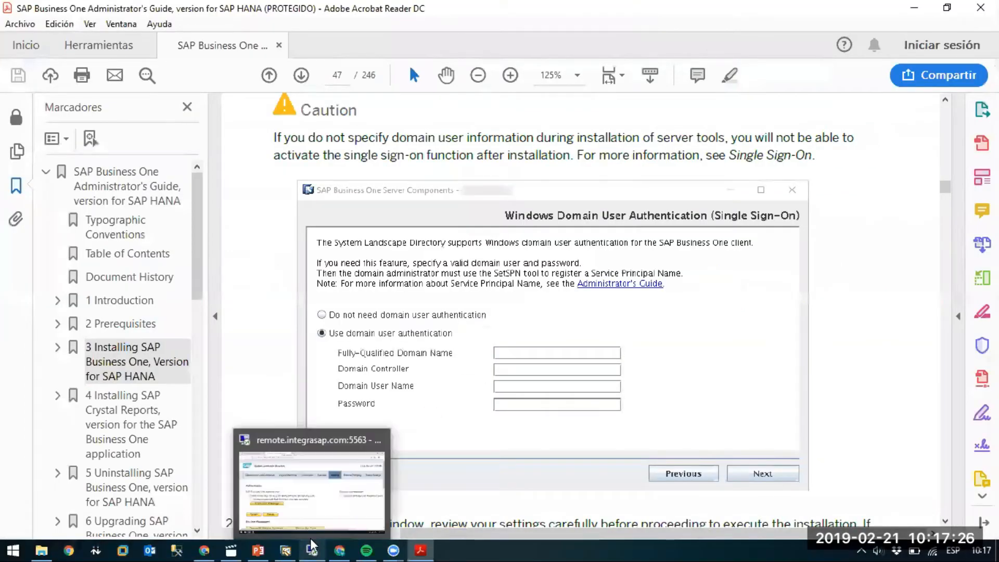
# Switch to the remote.integrasap.com session and try to open 192.168.15.119:40000/ControlCenter in a new browser tab.
pyautogui.click(312, 546)
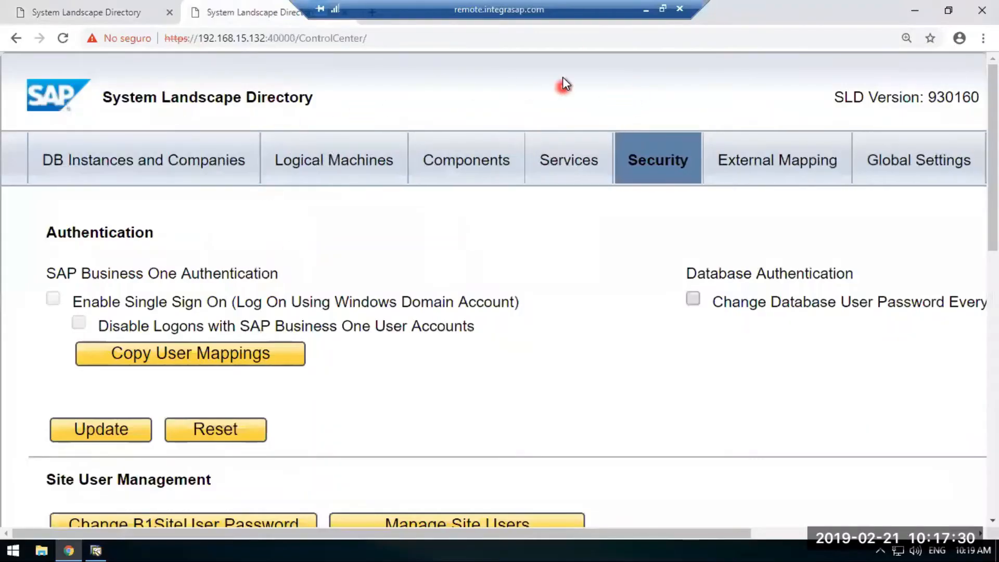
pyautogui.moveTo(569, 8); pyautogui.dragTo(745, 2)
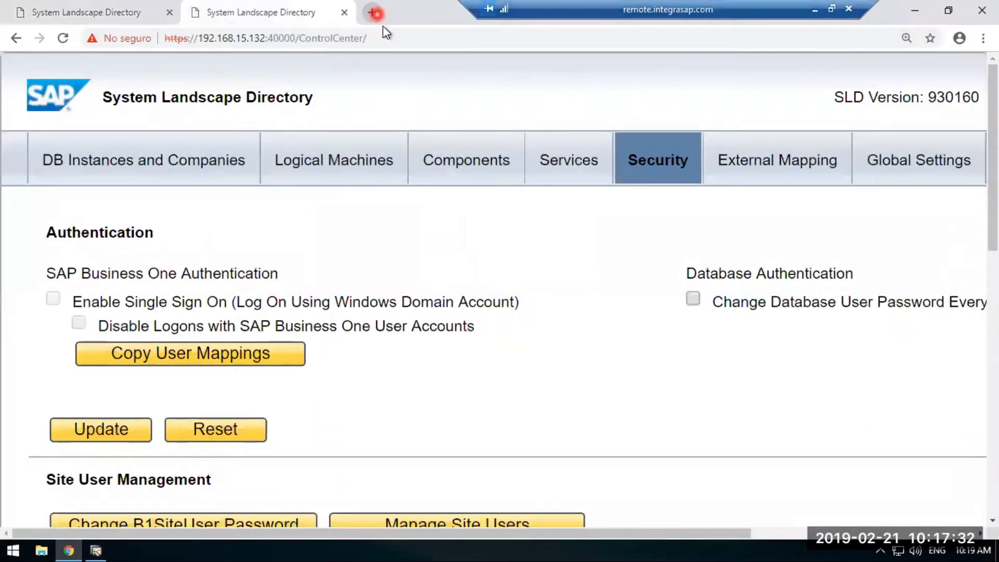
pyautogui.click(374, 12)
pyautogui.write('192')
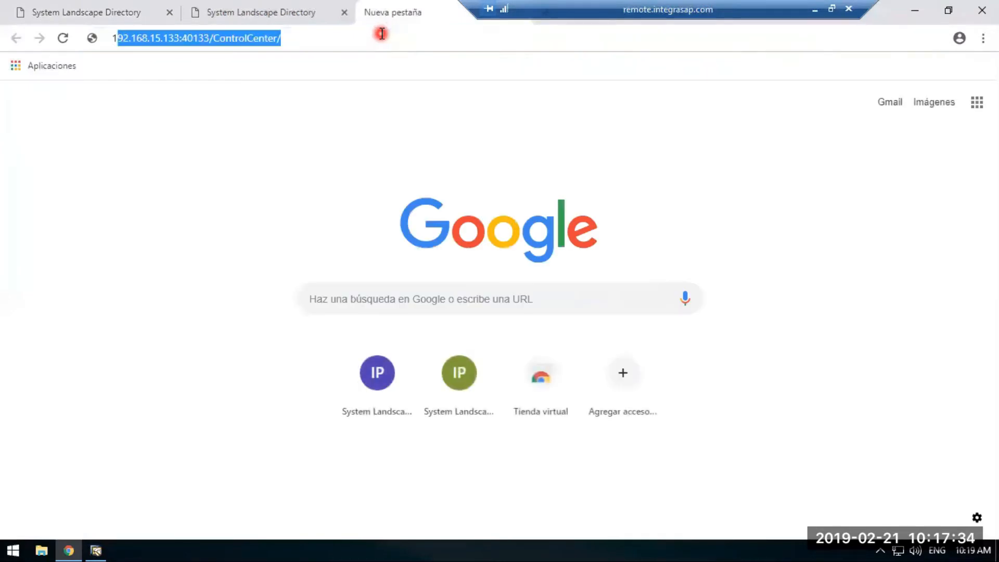
pyautogui.write('.168.15')
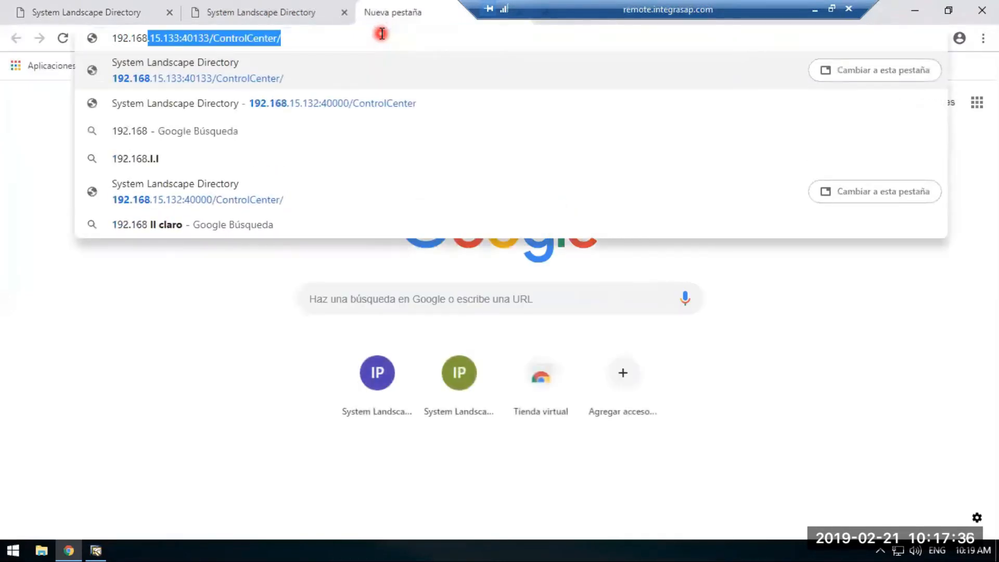
pyautogui.write('.119')
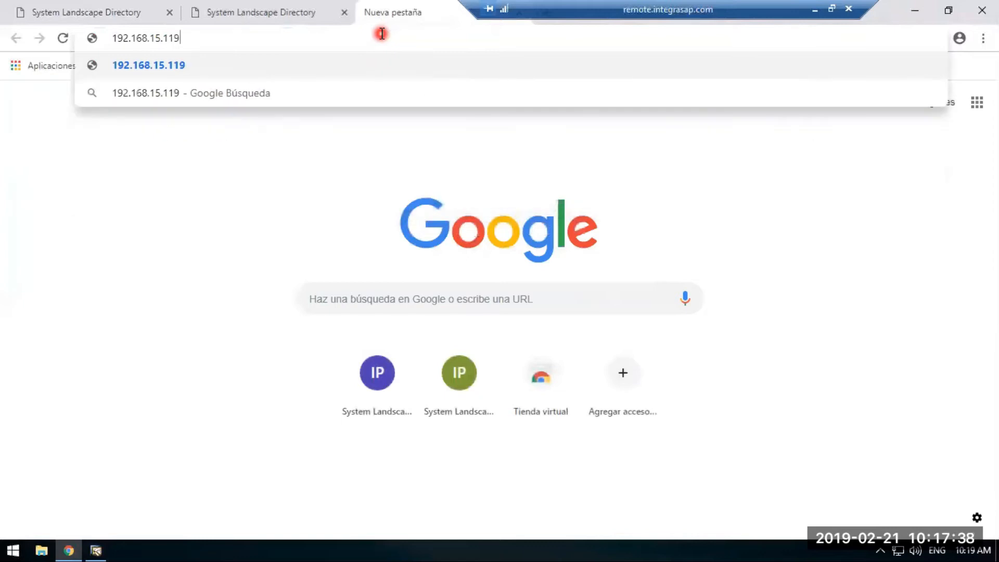
pyautogui.write(':4000')
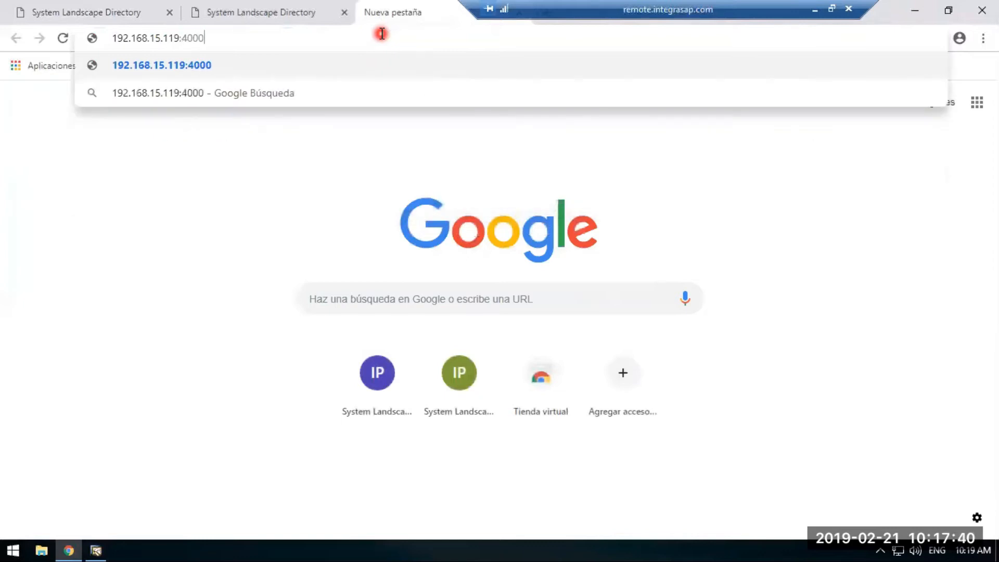
pyautogui.write('0/Cpn')
pyautogui.press('BackSpace')
pyautogui.press('BackSpace')
pyautogui.press('BackSpace')
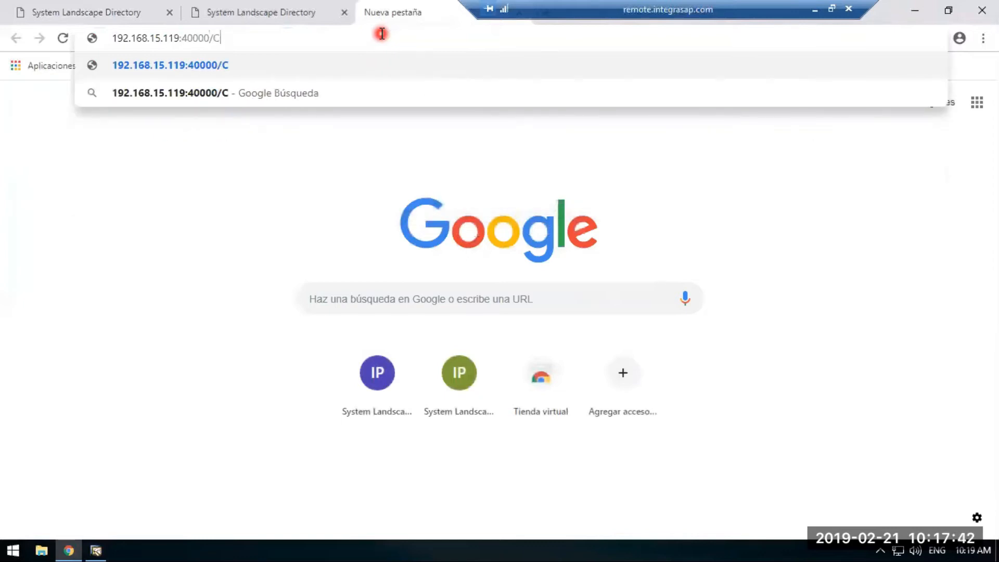
pyautogui.write('ControlCenter')
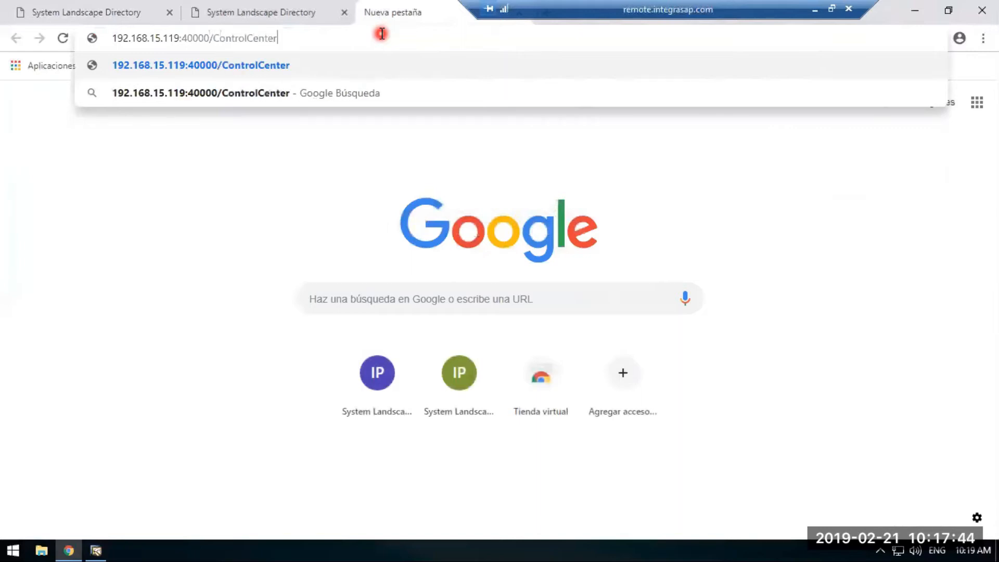
pyautogui.press('Return')
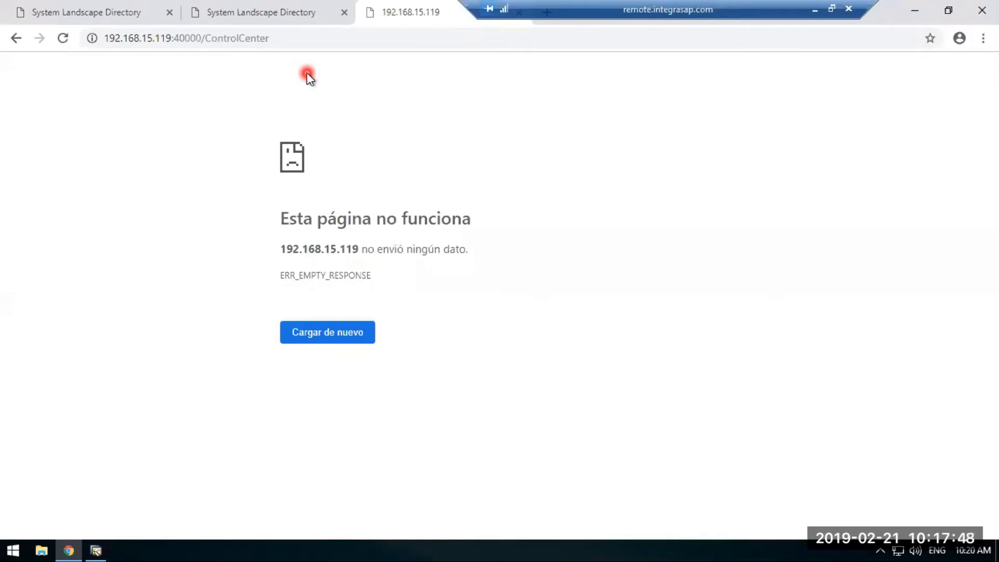
pyautogui.click(275, 39)
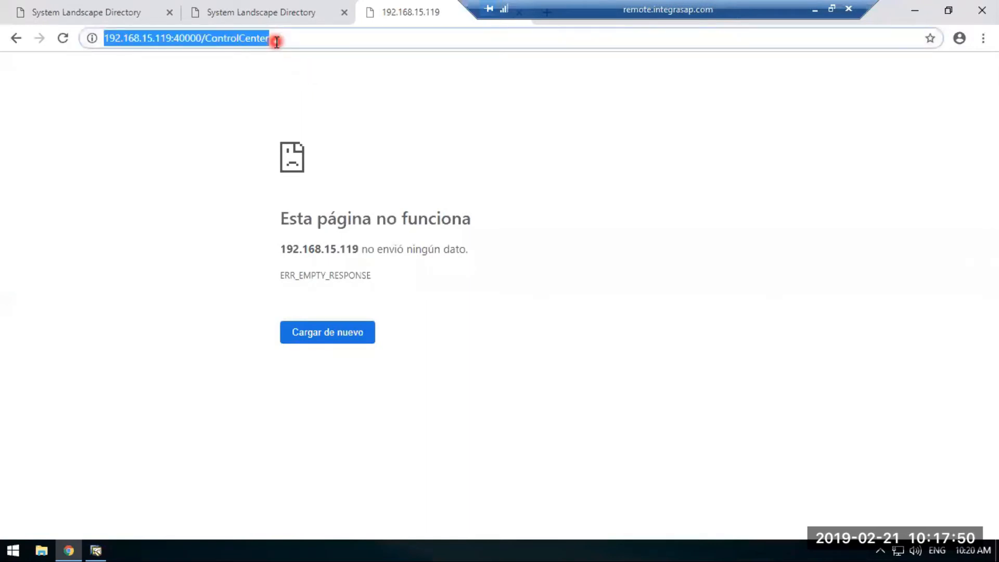
pyautogui.press('Home')
pyautogui.write('https://')
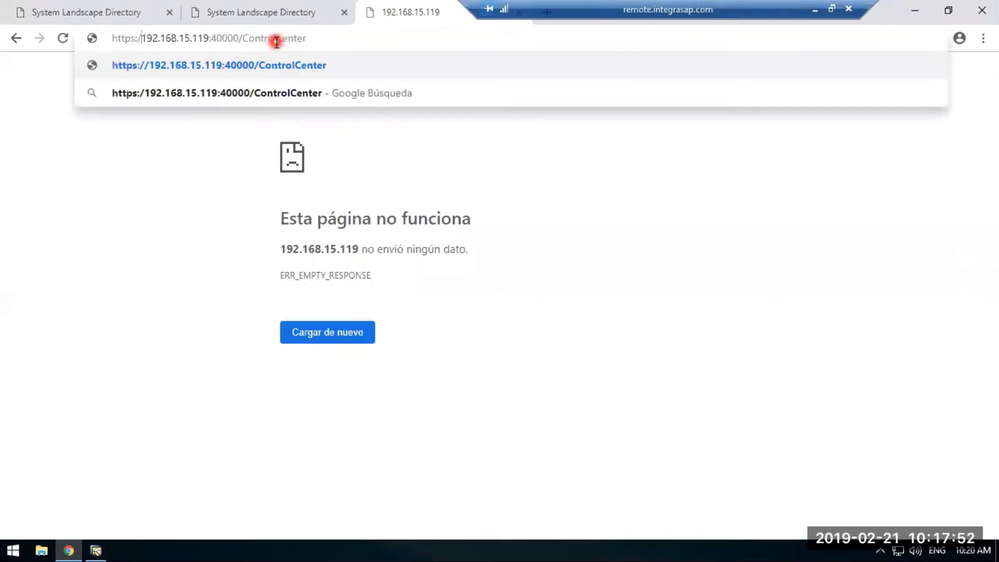
pyautogui.press('Return')
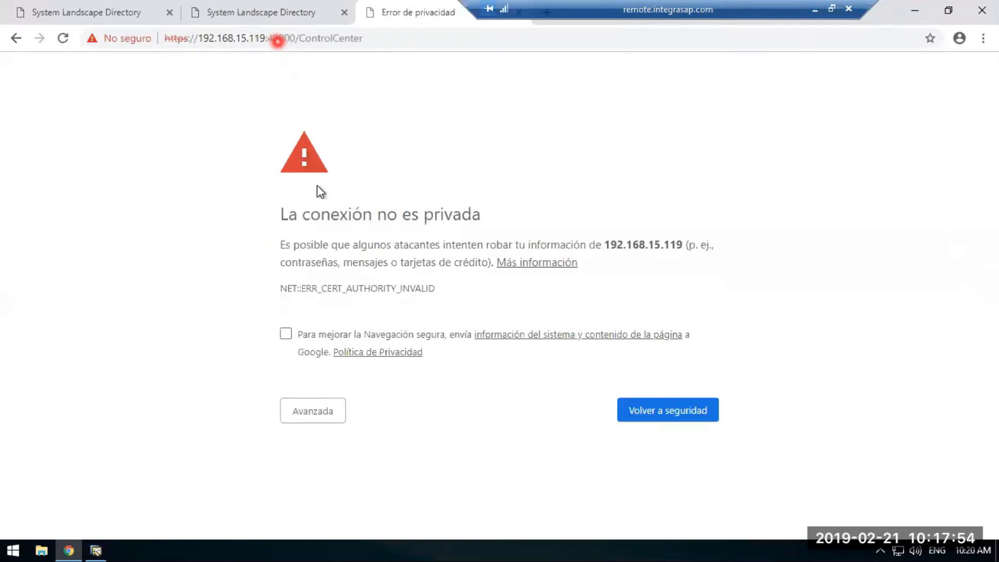
pyautogui.click(322, 419)
pyautogui.click(380, 525)
# Log on to the System Landscape Directory as B1SiteUser with the account password.
pyautogui.click(553, 254)
pyautogui.write('B1Site')
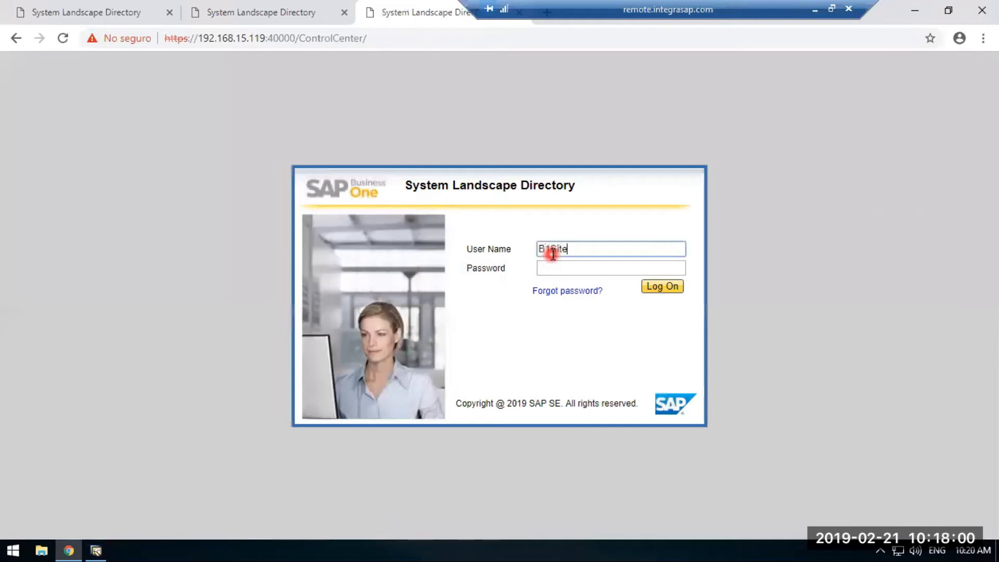
pyautogui.write('User')
pyautogui.click(551, 268)
pyautogui.write('••')
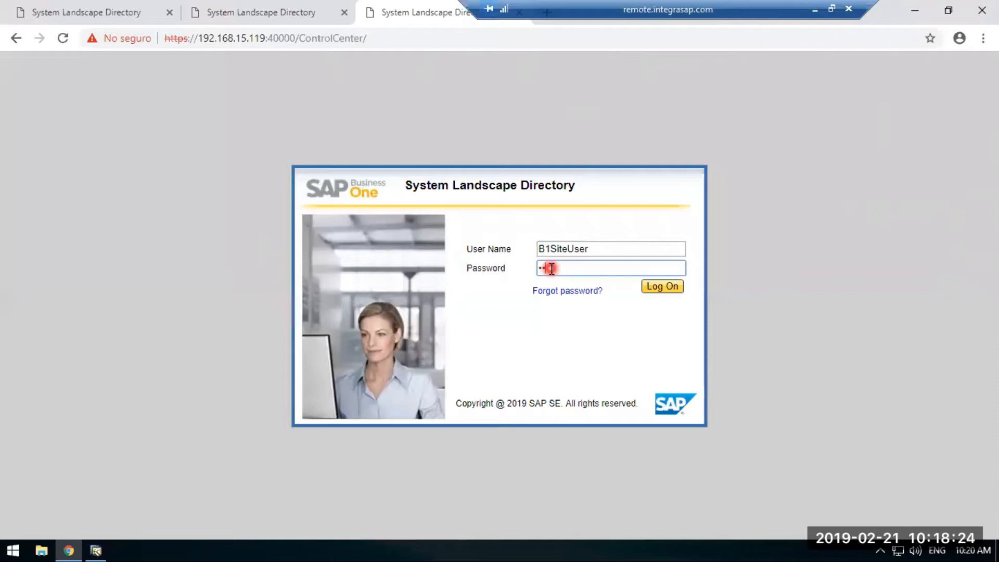
pyautogui.write('•••••••')
pyautogui.press('Return')
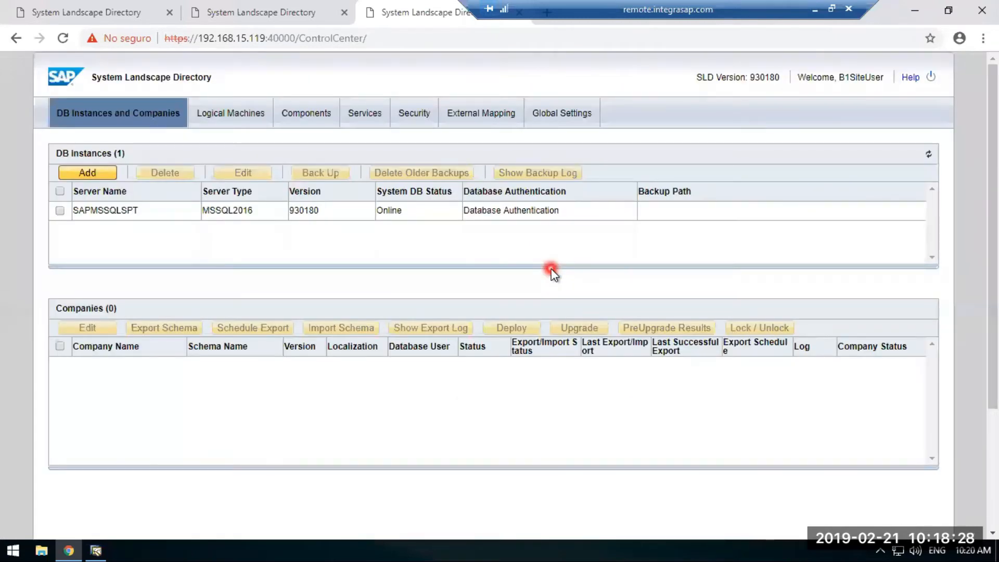
# Examine the single sign-on options in the 192.168.15.119 directory's security settings, and switch to the PowerPoint slide show.
pyautogui.click(378, 112)
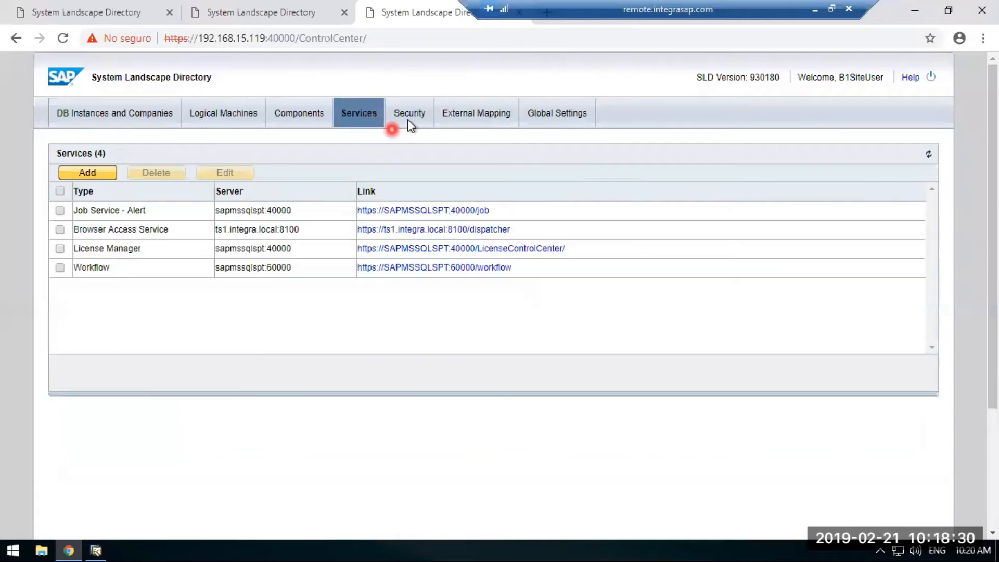
pyautogui.click(412, 113)
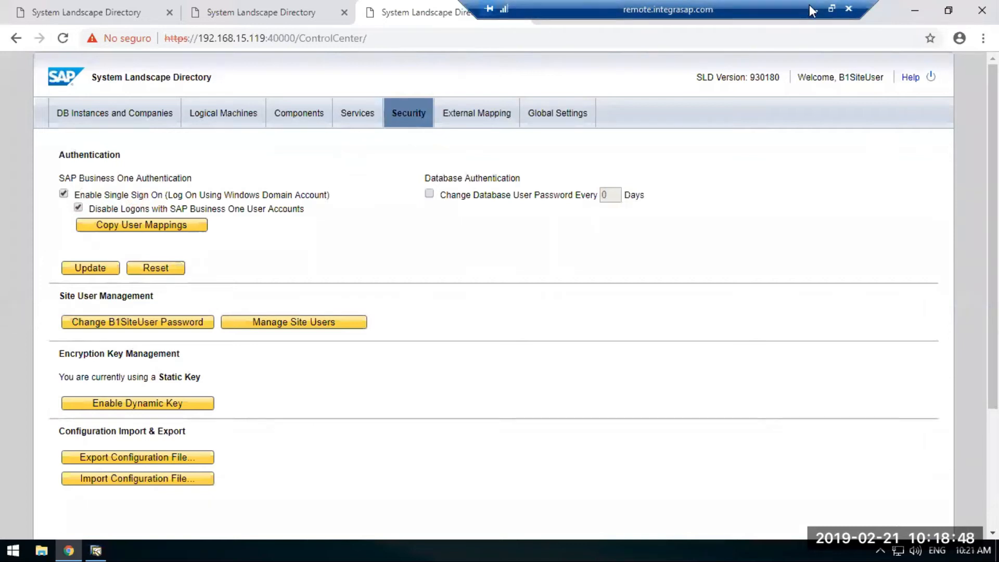
pyautogui.click(347, 183)
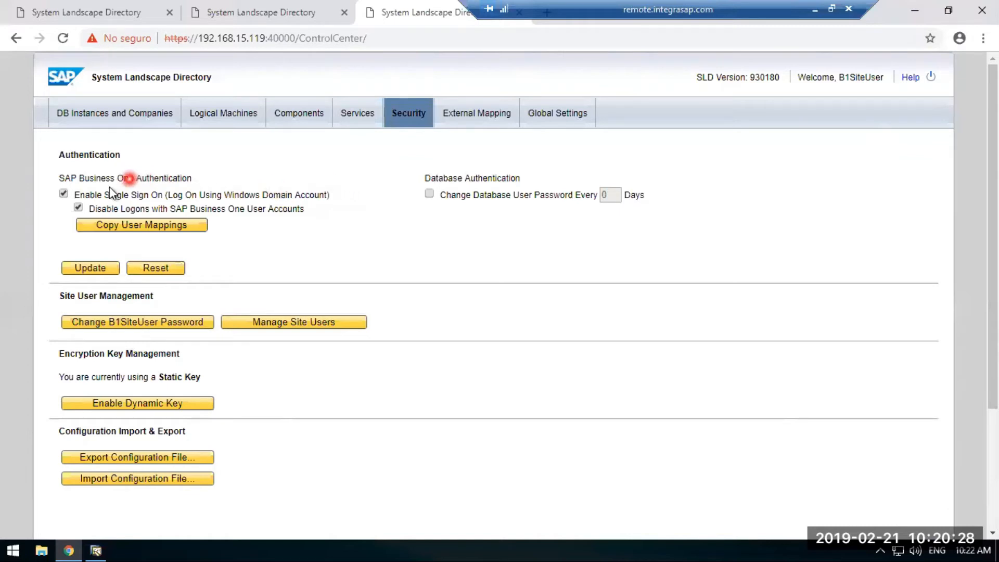
pyautogui.click(814, 9)
pyautogui.click(258, 550)
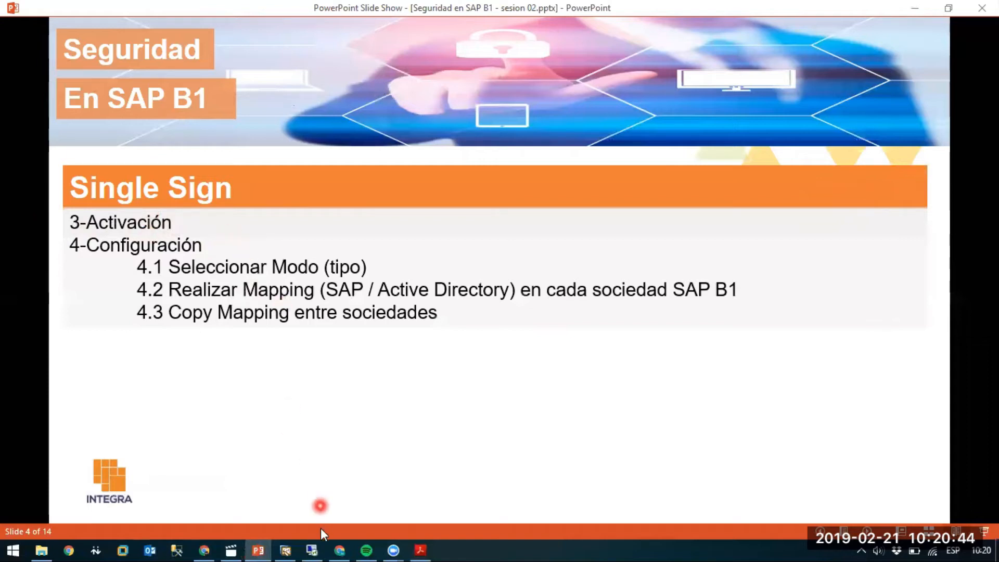
# Return to the remote session's 192.168.15.133 landscape directory and examine the Disable Logons with SAP Business One User Accounts option.
pyautogui.moveTo(317, 538)
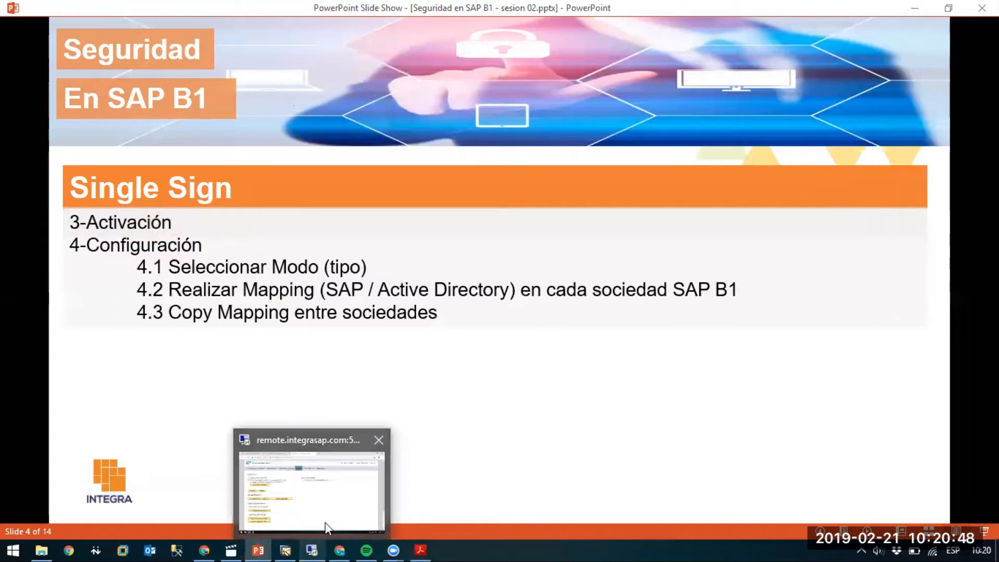
pyautogui.click(329, 526)
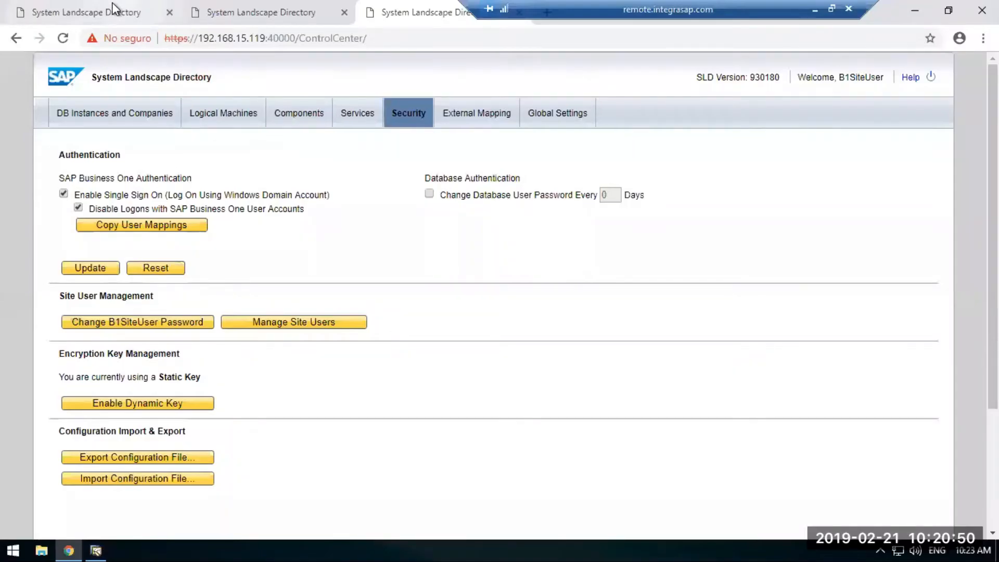
pyautogui.click(78, 208)
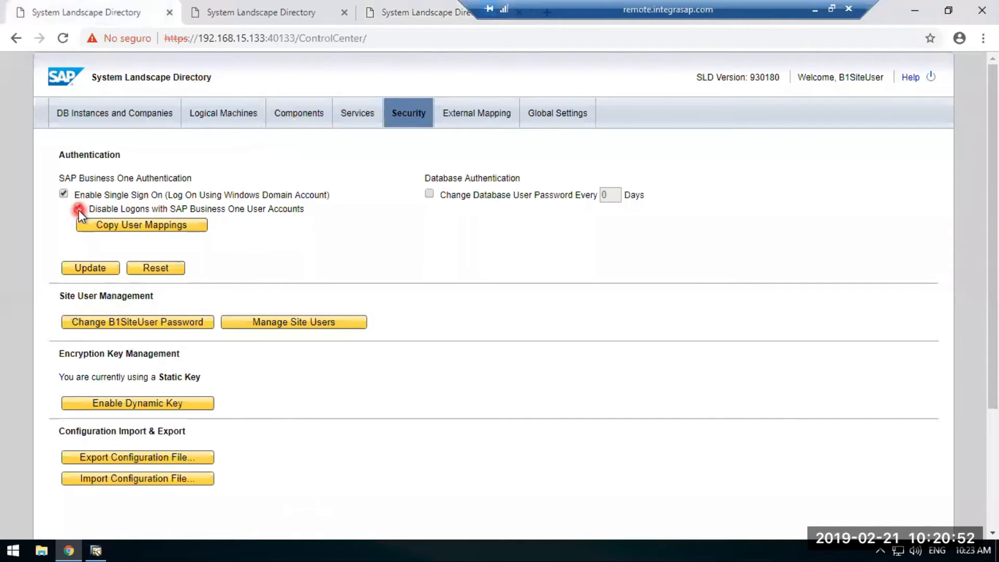
pyautogui.click(99, 209)
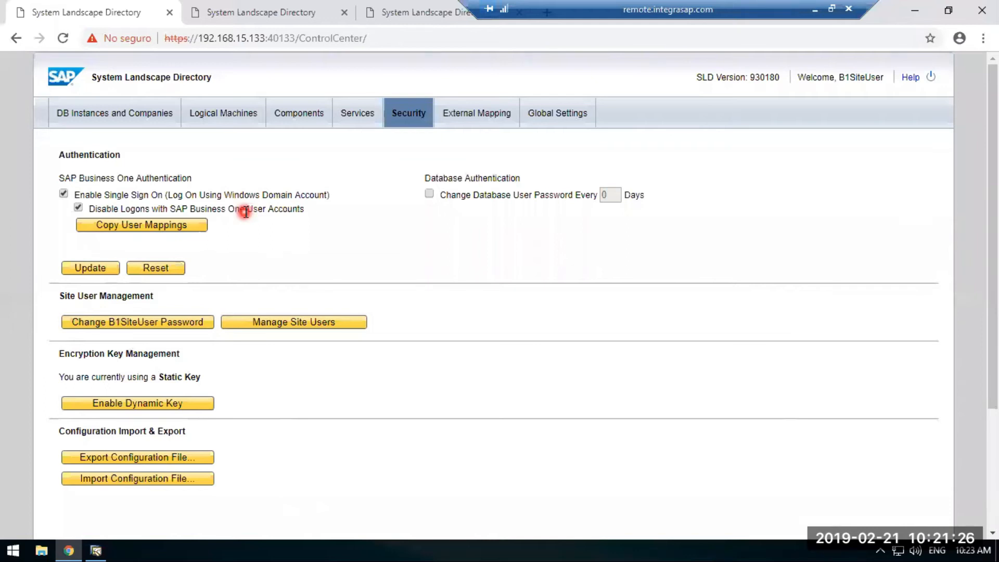
# Check which Windows account is signed in to the remote session, and return to the landscape directory page.
pyautogui.rightClick(12, 547)
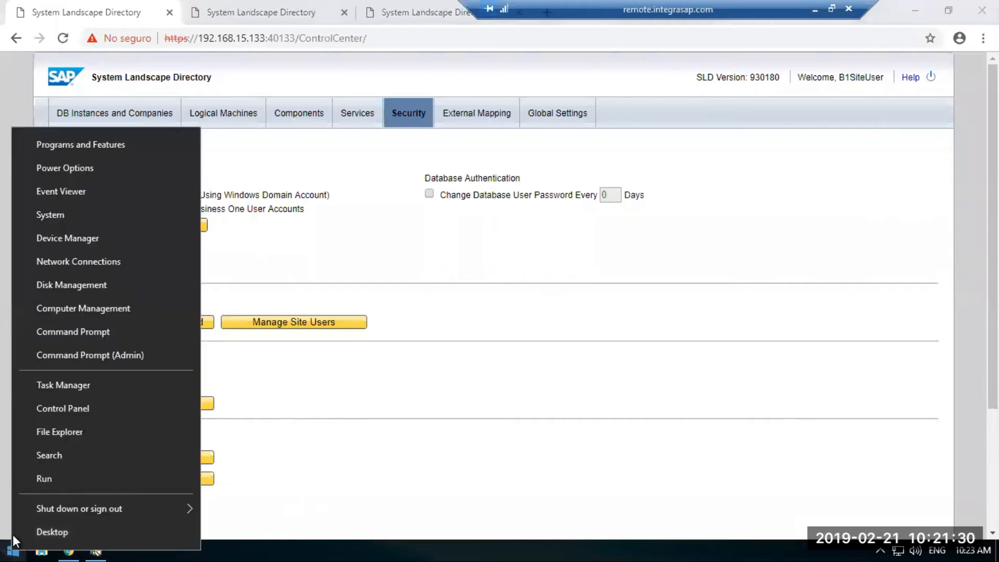
pyautogui.click(13, 549)
pyautogui.click(14, 97)
pyautogui.click(15, 457)
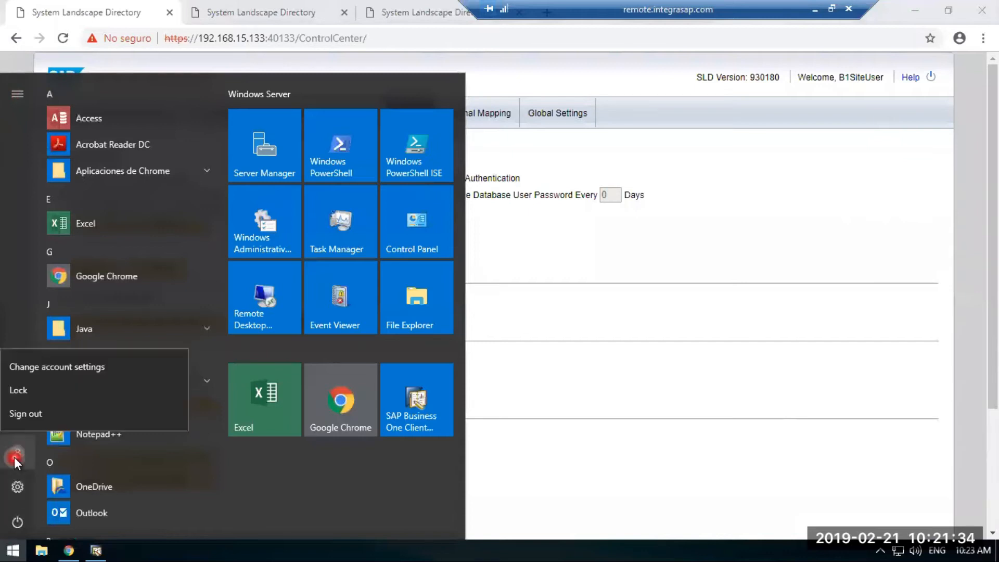
pyautogui.click(17, 96)
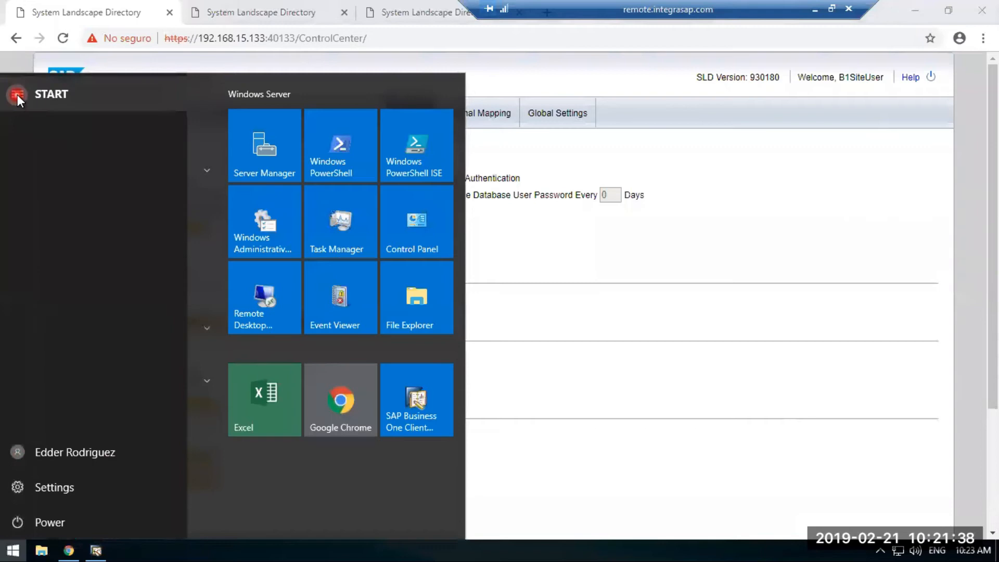
pyautogui.click(79, 487)
pyautogui.click(90, 458)
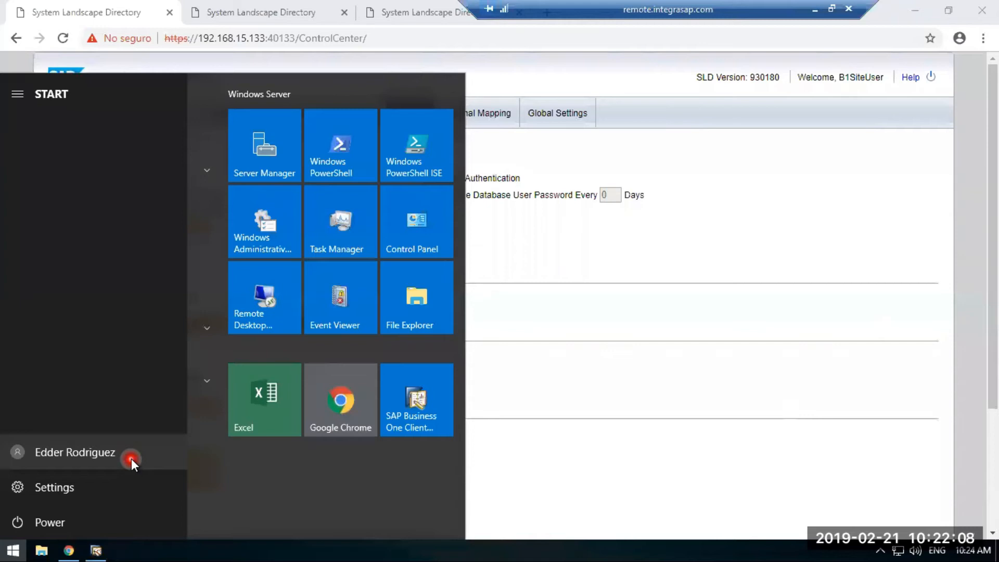
pyautogui.click(848, 208)
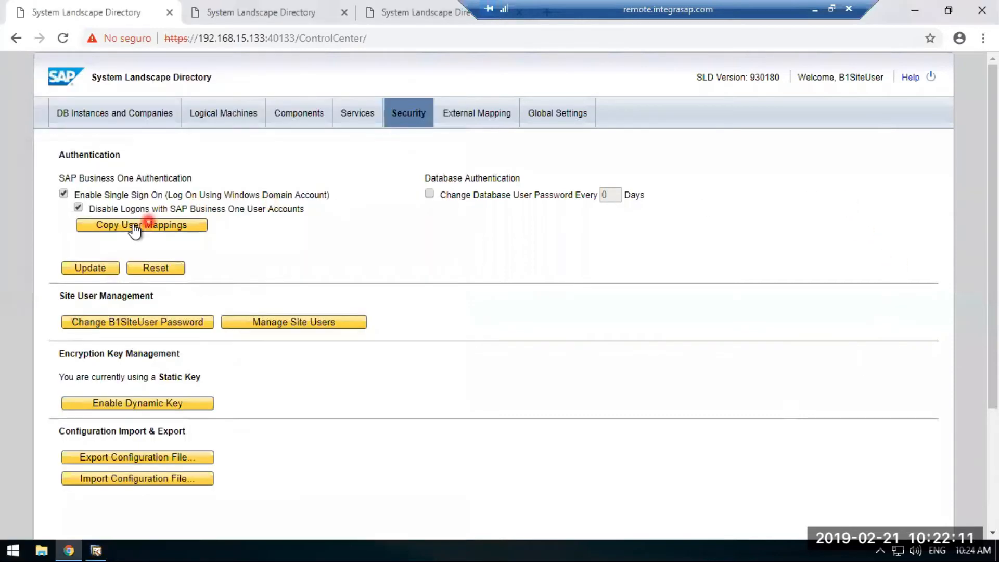
# Minimize the remote session and go back to the slide comparing the Single Sign modes in the PowerPoint slide show.
pyautogui.click(79, 209)
pyautogui.click(818, 12)
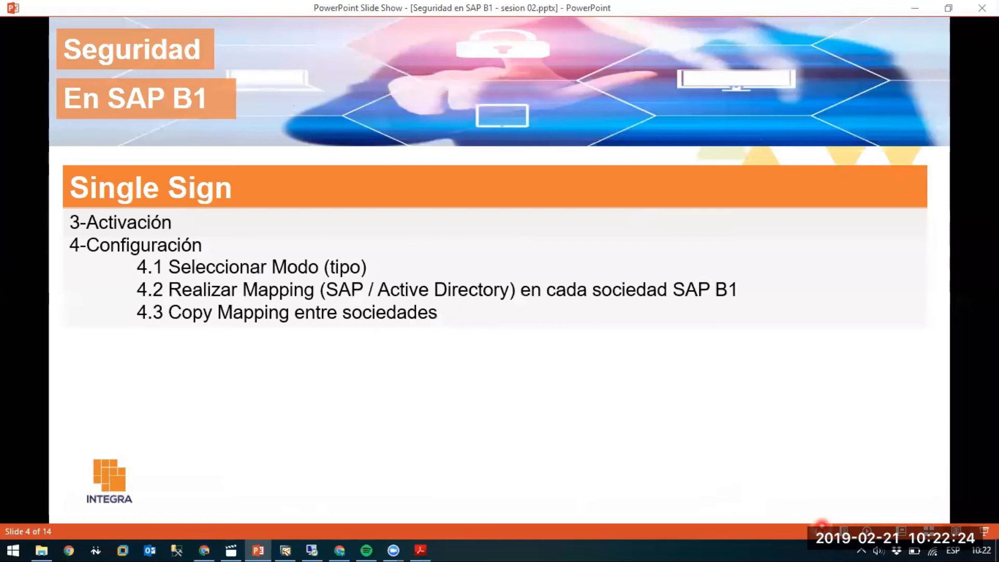
pyautogui.click(821, 530)
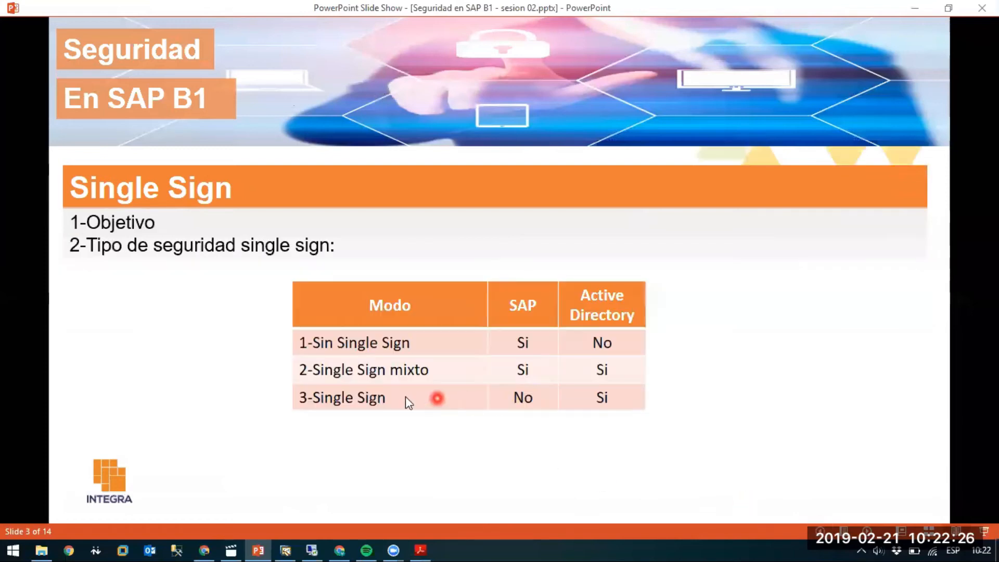
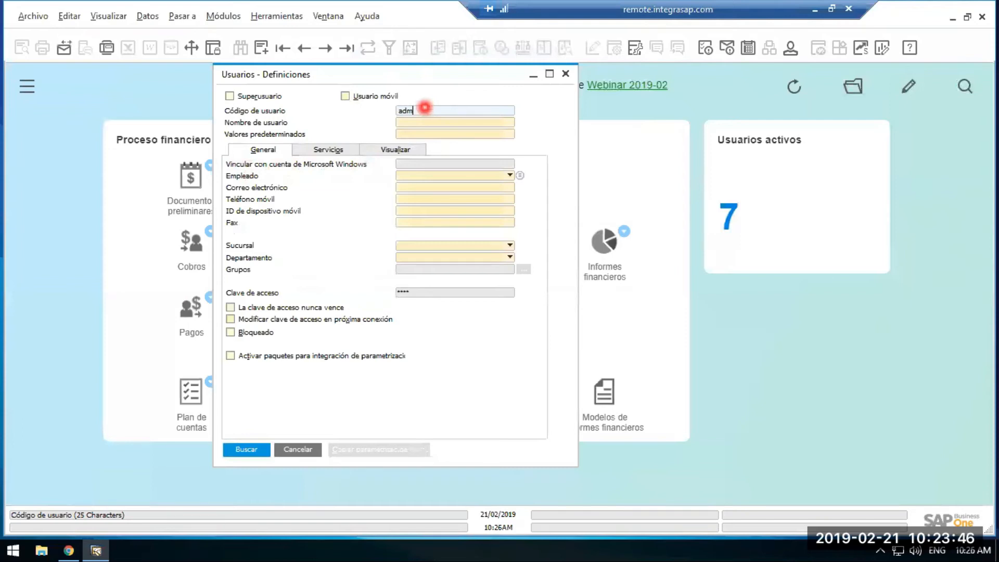
# Search the user definitions for the code beginning with adm and examine that user's code, name and default values fields.
pyautogui.press('Return')
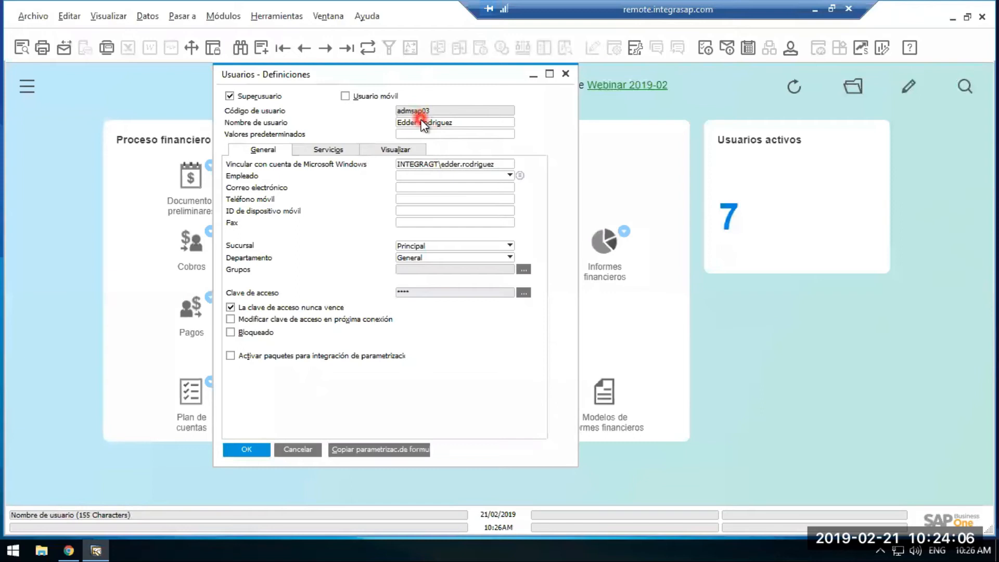
pyautogui.click(437, 133)
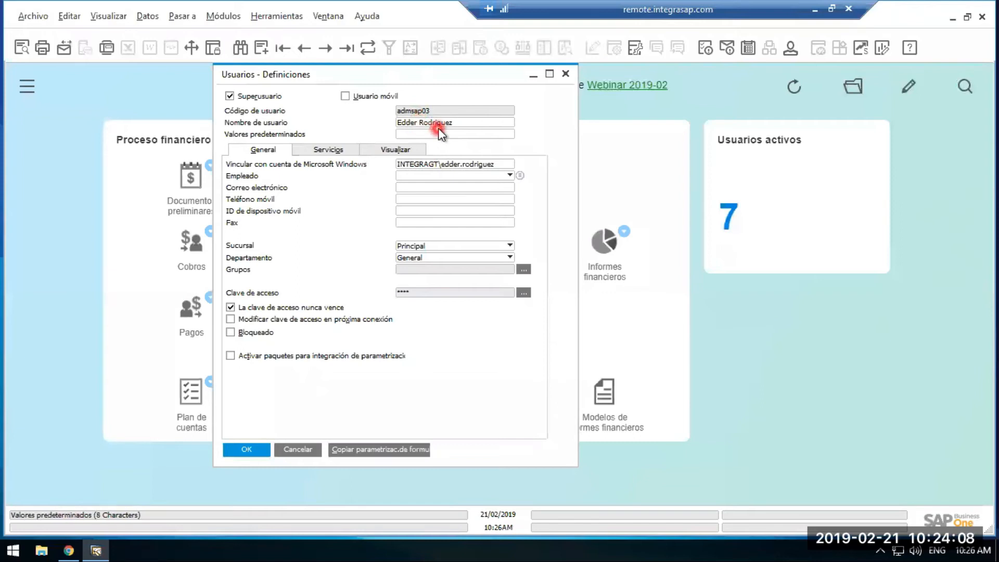
pyautogui.click(435, 112)
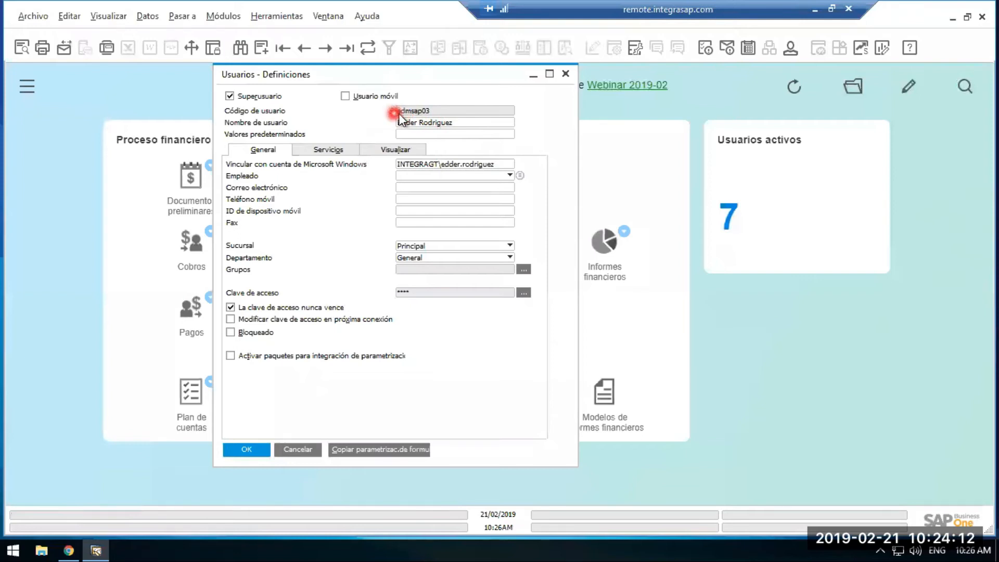
pyautogui.click(452, 121)
pyautogui.click(447, 113)
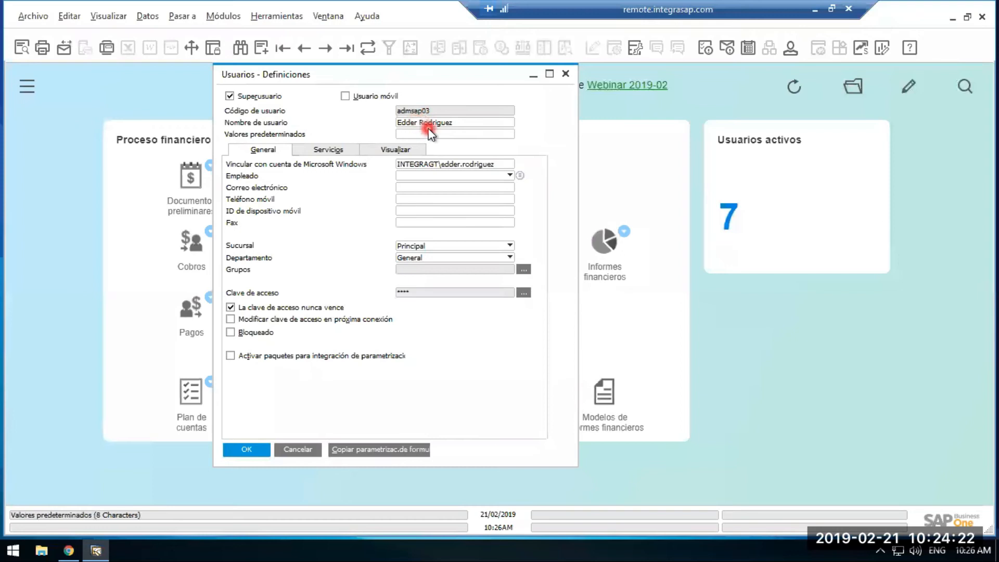
pyautogui.moveTo(416, 76); pyautogui.dragTo(496, 154)
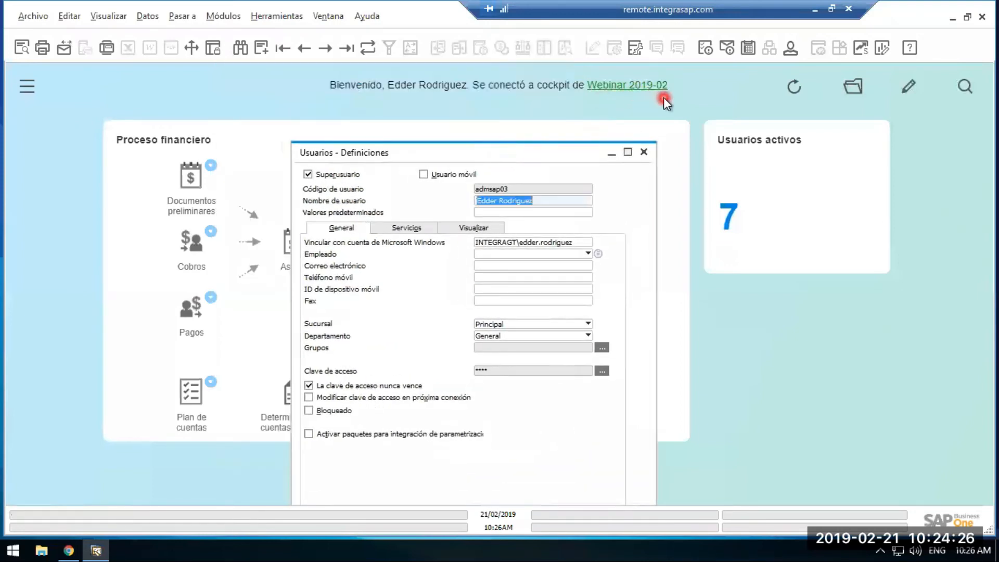
# Open the company selection window, widen the database name column to review the HANADB server's companies, and cancel without switching company.
pyautogui.click(218, 17)
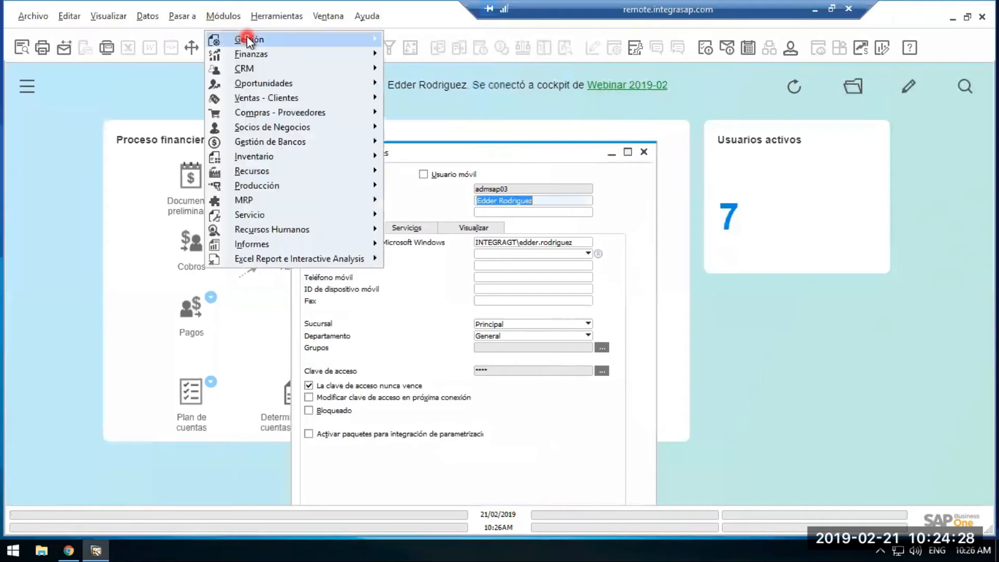
pyautogui.click(247, 39)
pyautogui.click(410, 42)
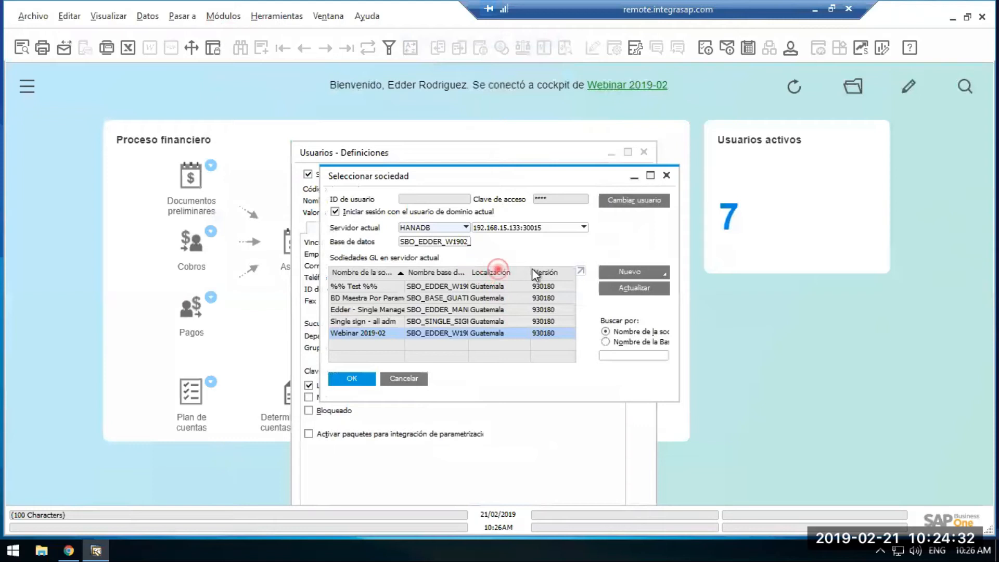
pyautogui.moveTo(469, 271); pyautogui.dragTo(515, 272)
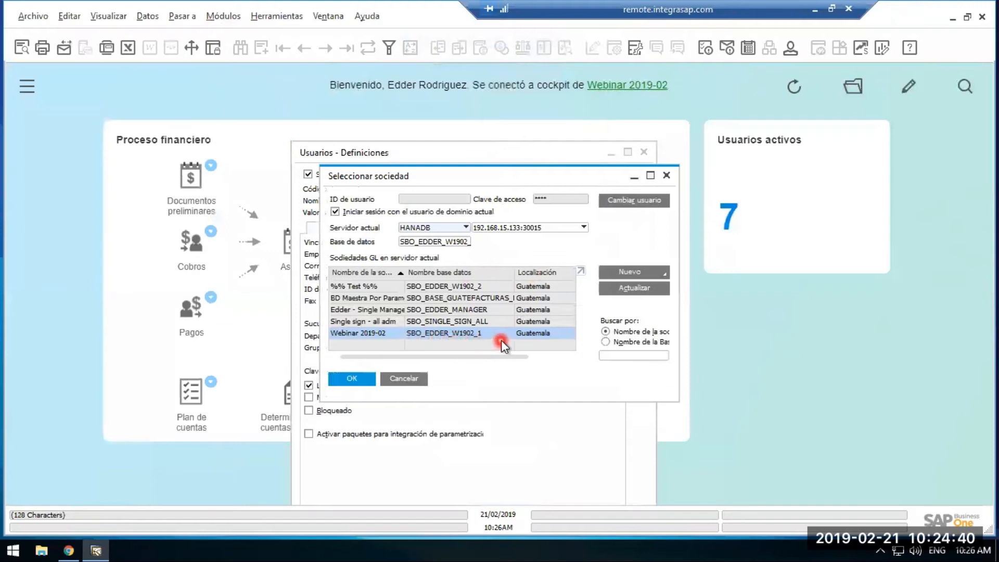
pyautogui.click(412, 379)
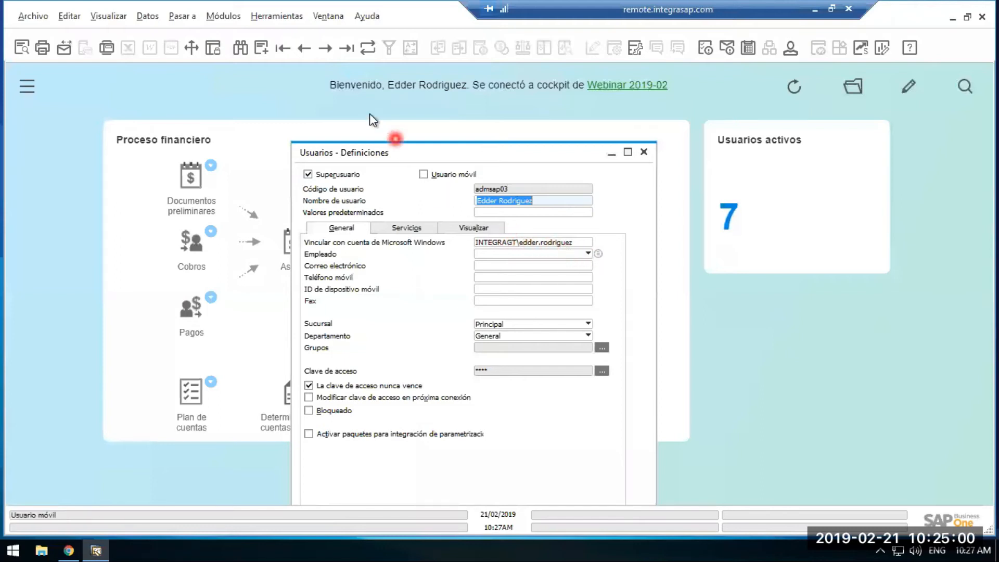
pyautogui.moveTo(507, 161); pyautogui.dragTo(467, 118)
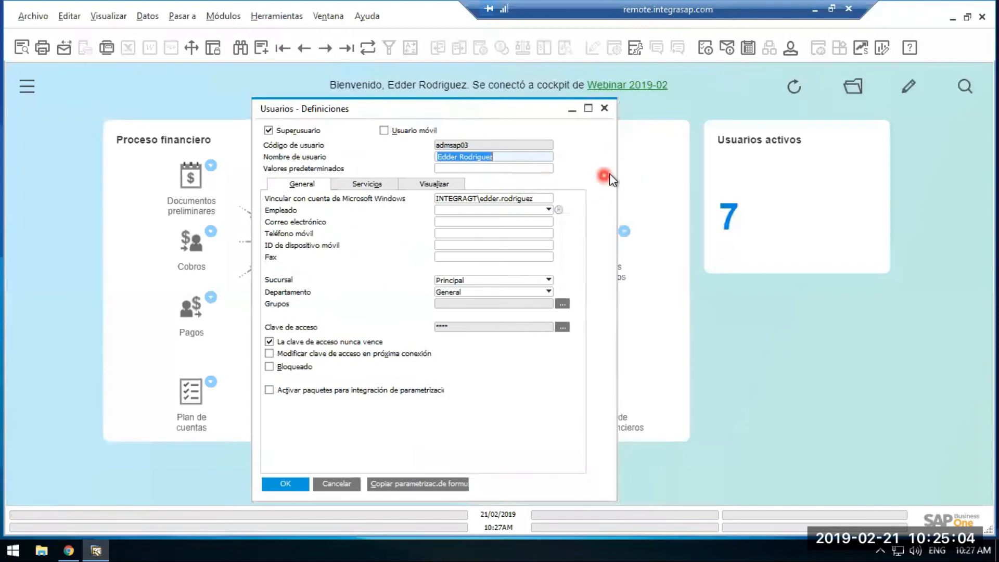
# Minimize the remote session and start a new Remote Desktop connection to remote.integrasap.com:5559.
pyautogui.click(815, 9)
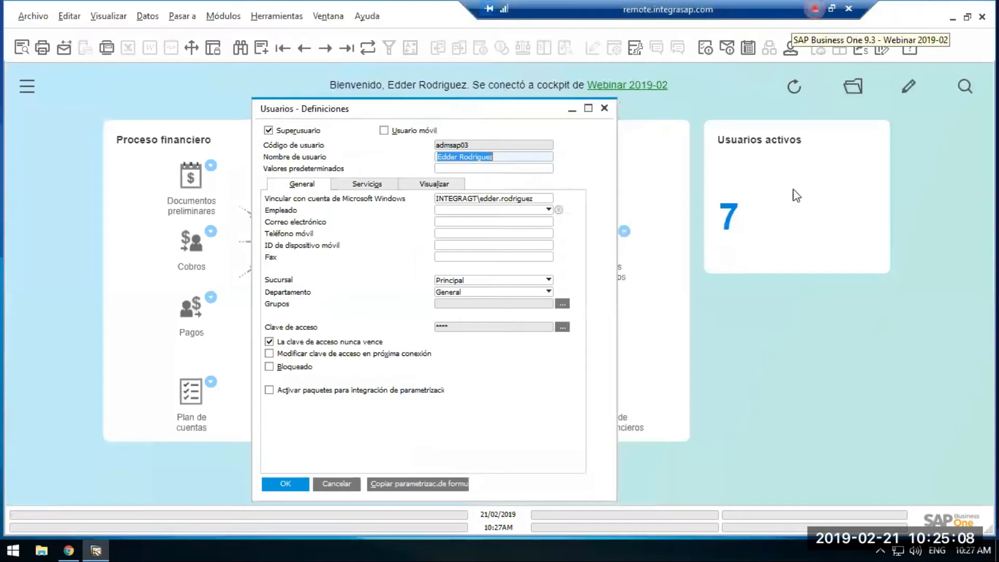
pyautogui.press('super+r')
pyautogui.write('mstsc')
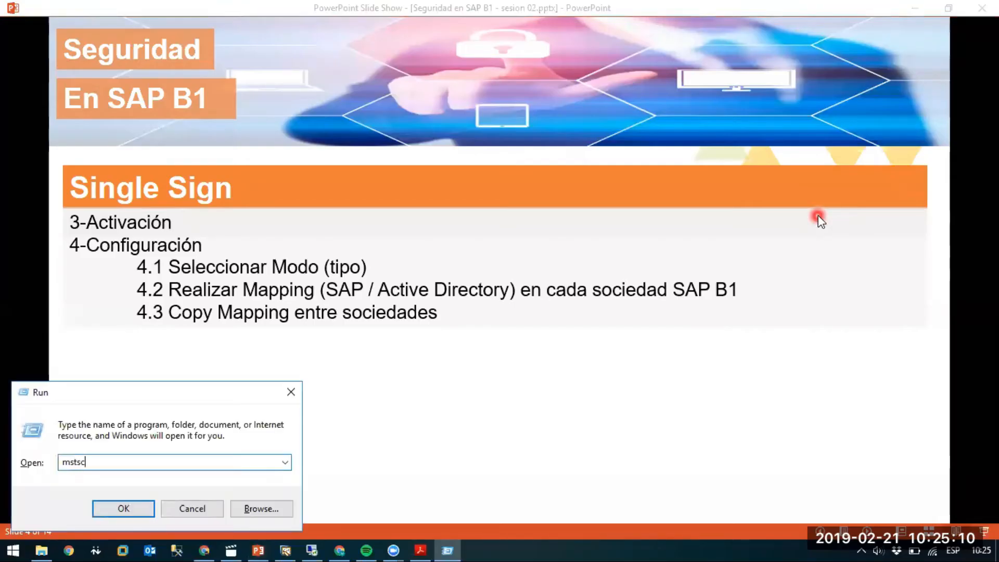
pyautogui.press('Return')
pyautogui.press('End')
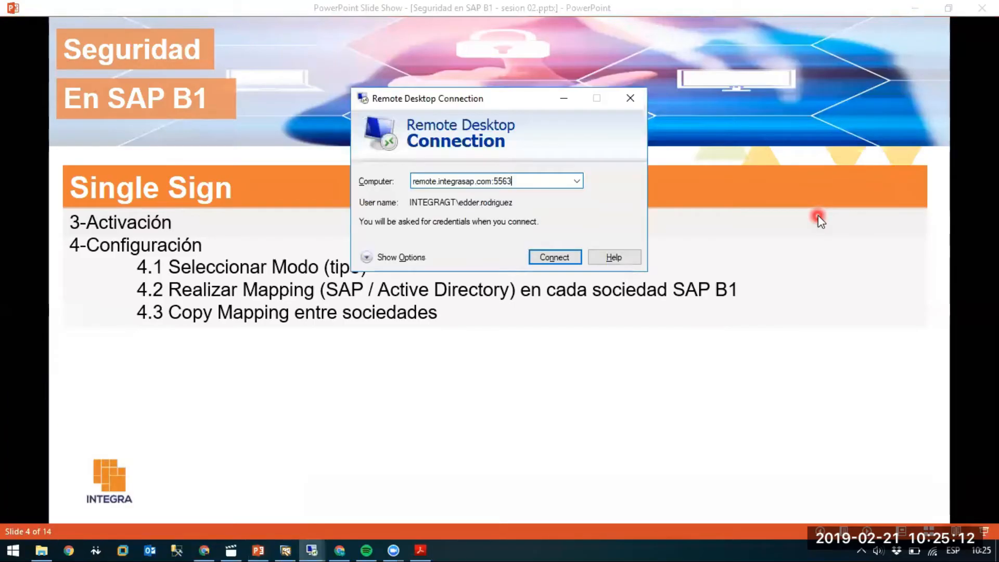
pyautogui.press('BackSpace')
pyautogui.press('BackSpace')
pyautogui.write('59')
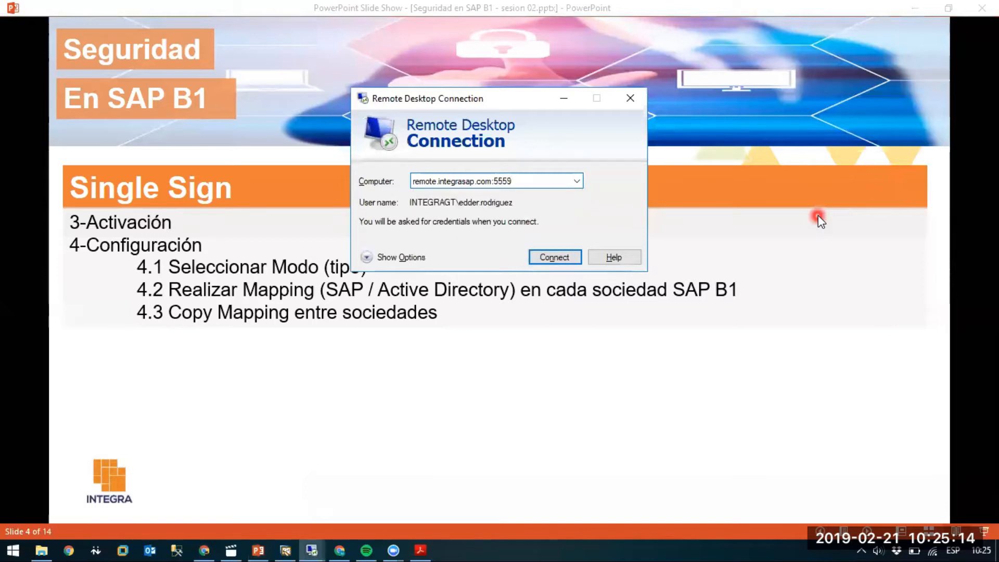
pyautogui.press('Return')
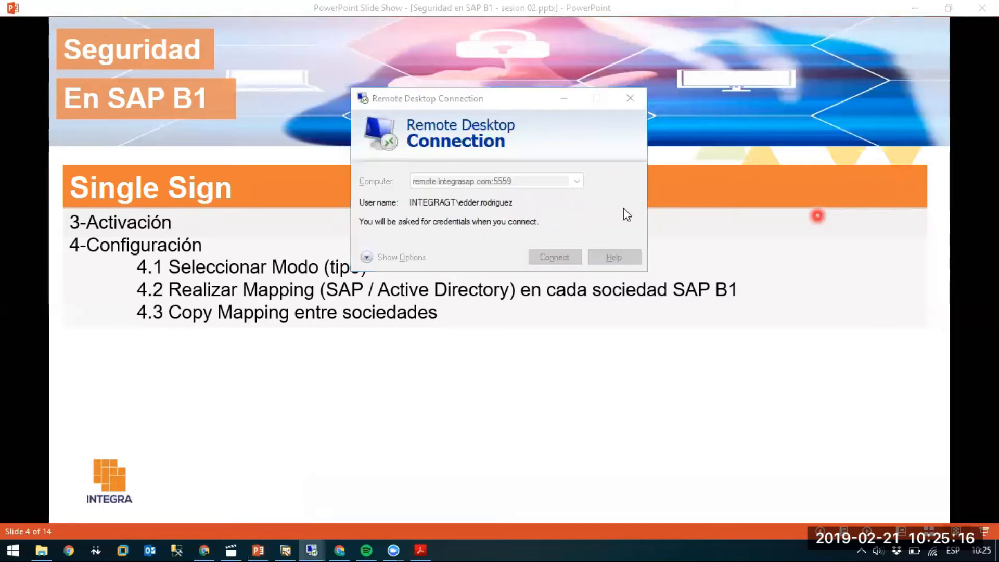
# Enter the account password in the Windows Security prompt, retry it until accepted, and complete the remote connection.
pyautogui.write('•••••••••')
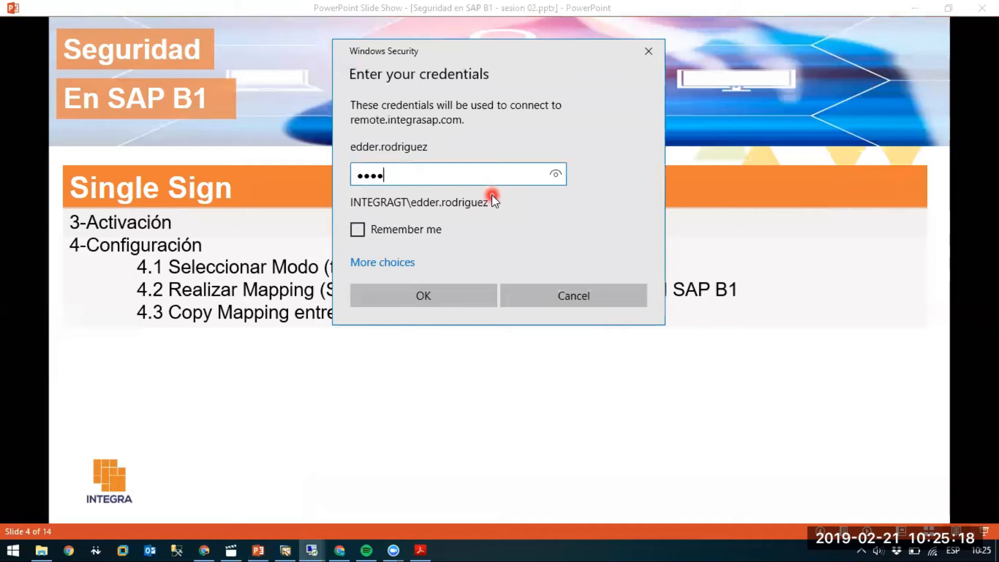
pyautogui.write('•••••••••')
pyautogui.press('Return')
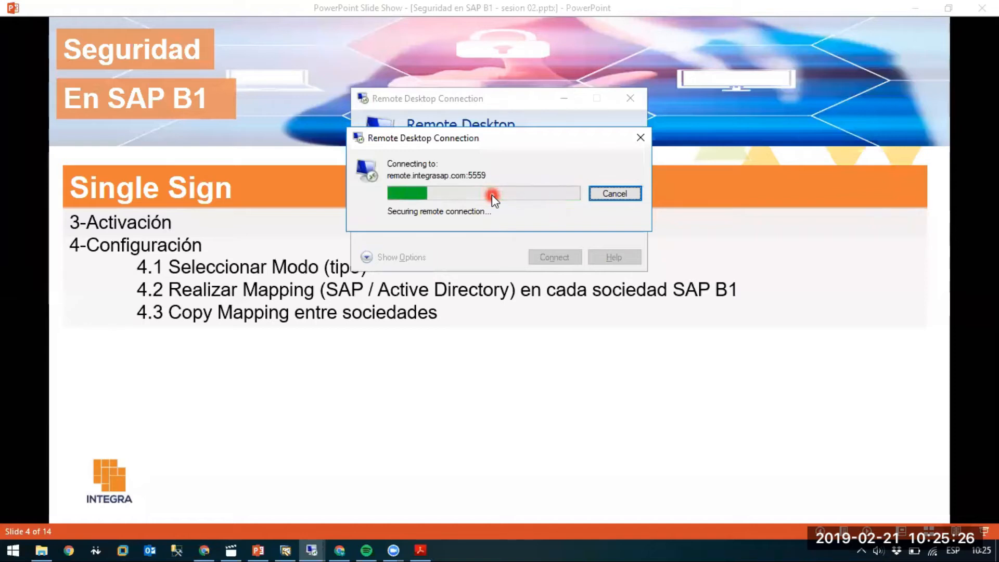
pyautogui.write('••••••••••••••••••')
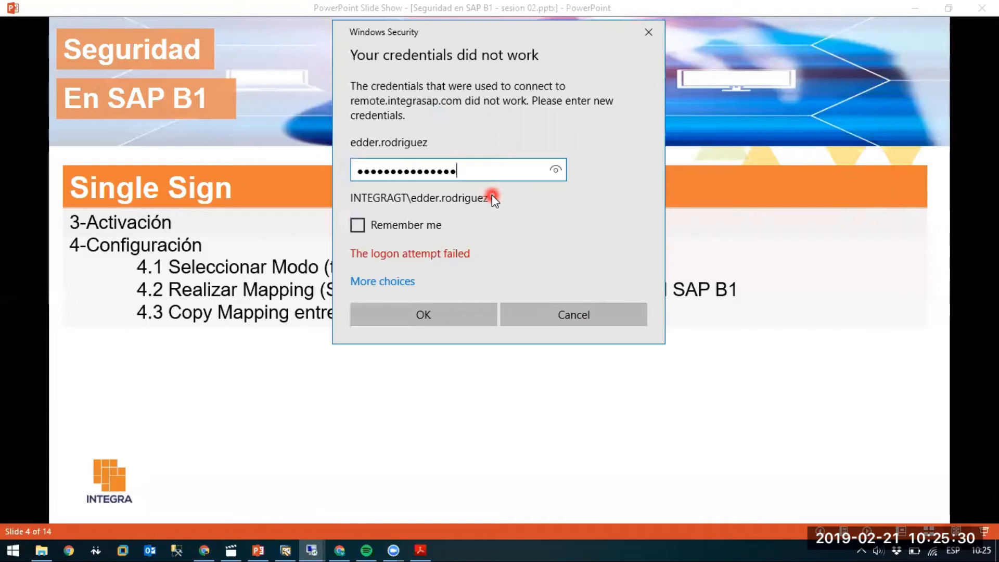
pyautogui.press('Return')
pyautogui.write('••••')
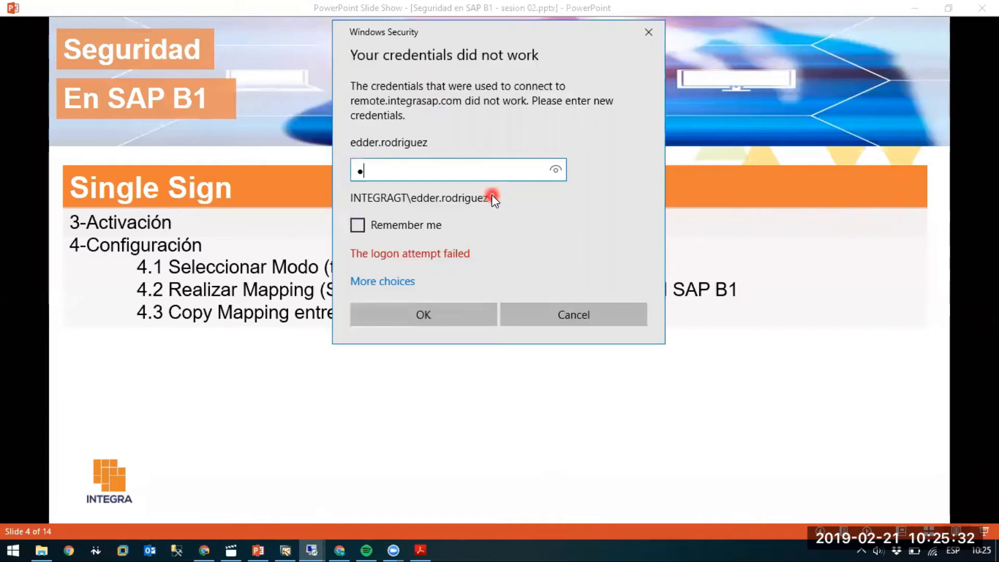
pyautogui.write('••••••••••••')
pyautogui.press('Return')
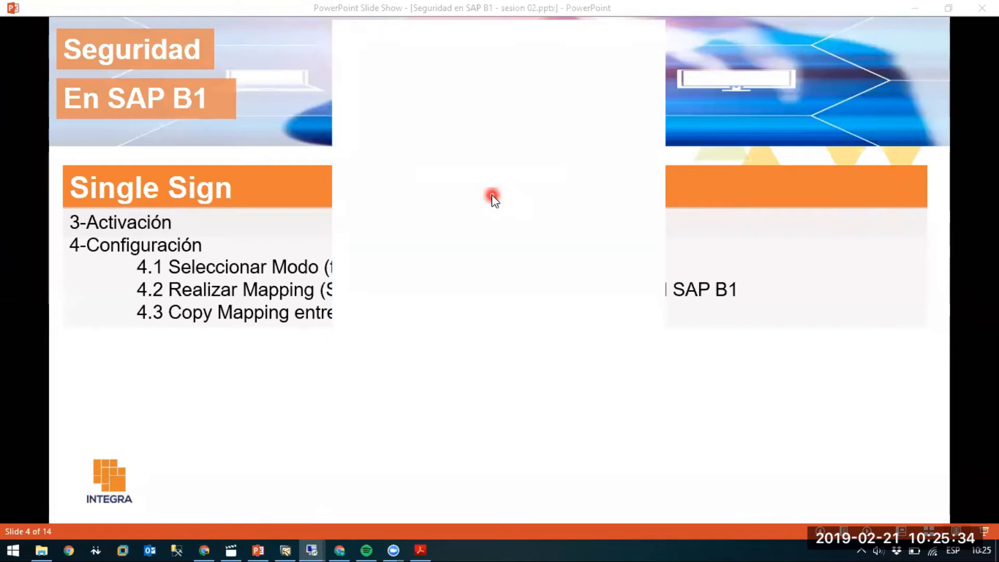
pyautogui.click(545, 309)
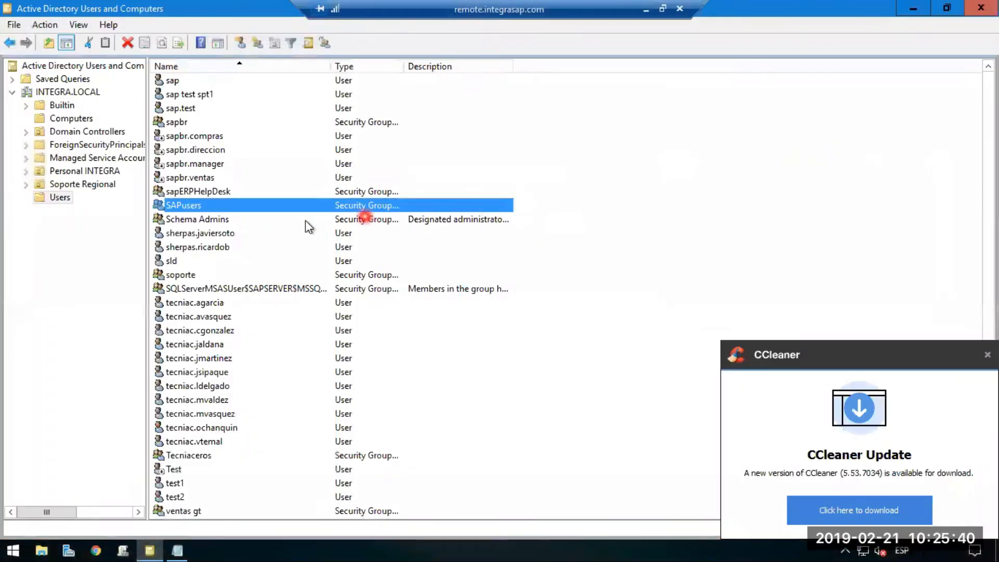
# Find the presenter's own user in Active Directory's Users folder, examine its account logon name, and dismiss the CCleaner update notice.
pyautogui.click(212, 220)
pyautogui.press('e')
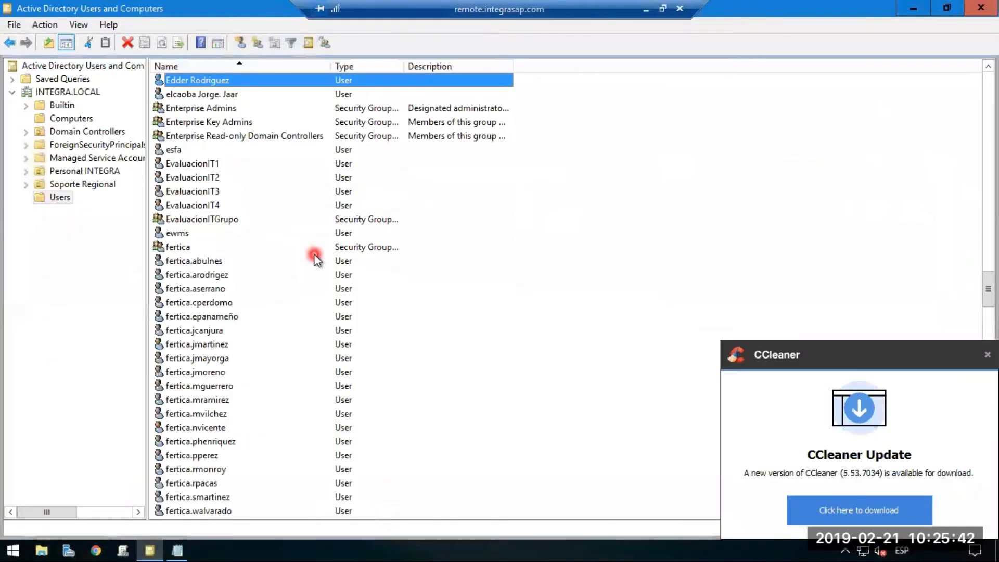
pyautogui.doubleClick(176, 80)
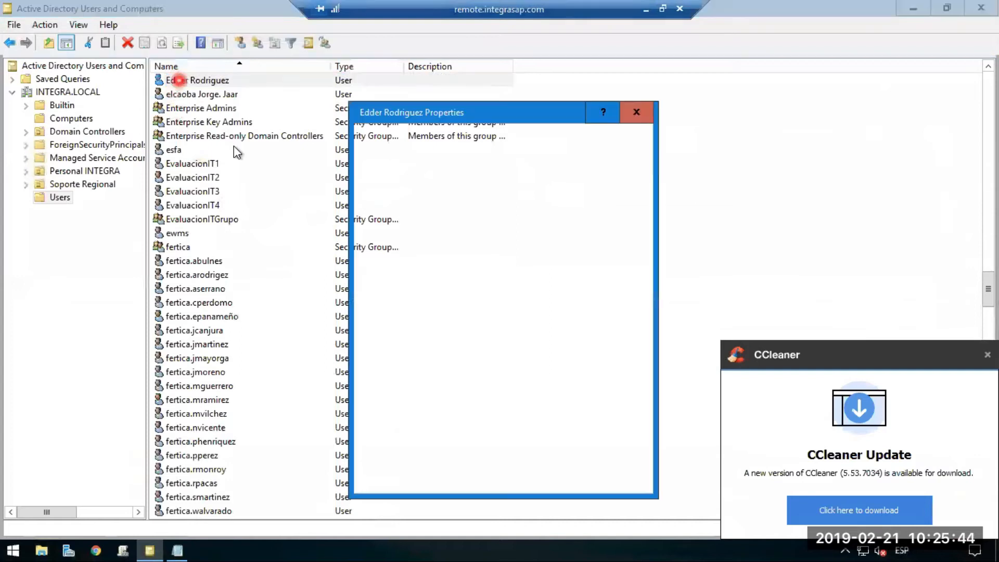
pyautogui.click(472, 168)
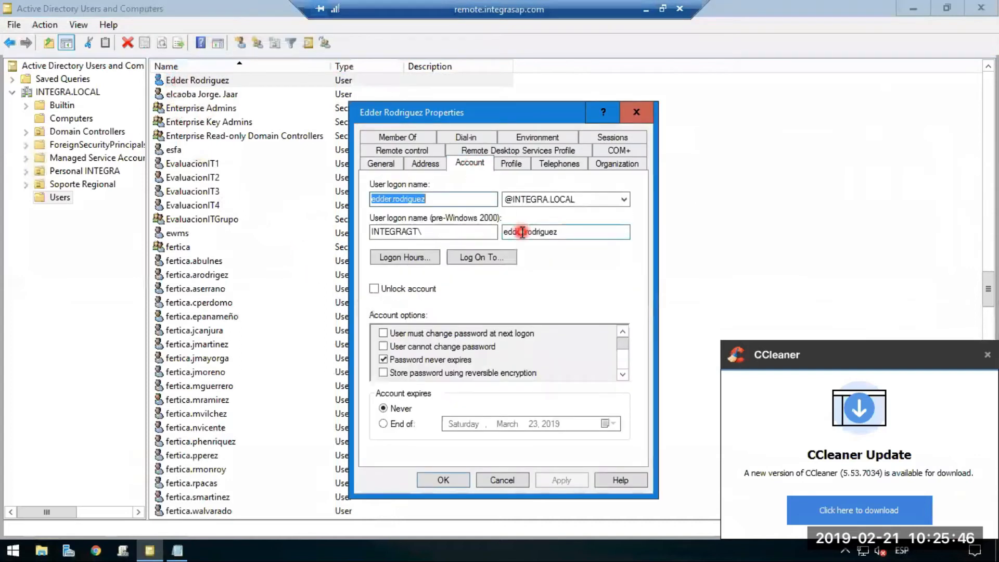
pyautogui.doubleClick(442, 199)
pyautogui.click(987, 355)
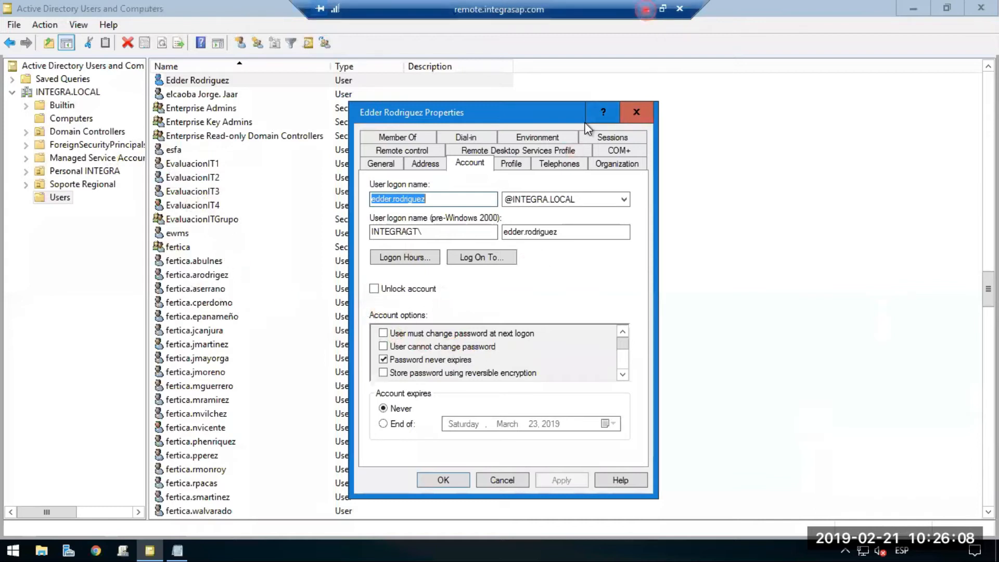
# Return to the SAP Business One session, look up the manager user, examine its linked Microsoft Windows account, and close the user definitions.
pyautogui.click(646, 10)
pyautogui.moveTo(318, 544)
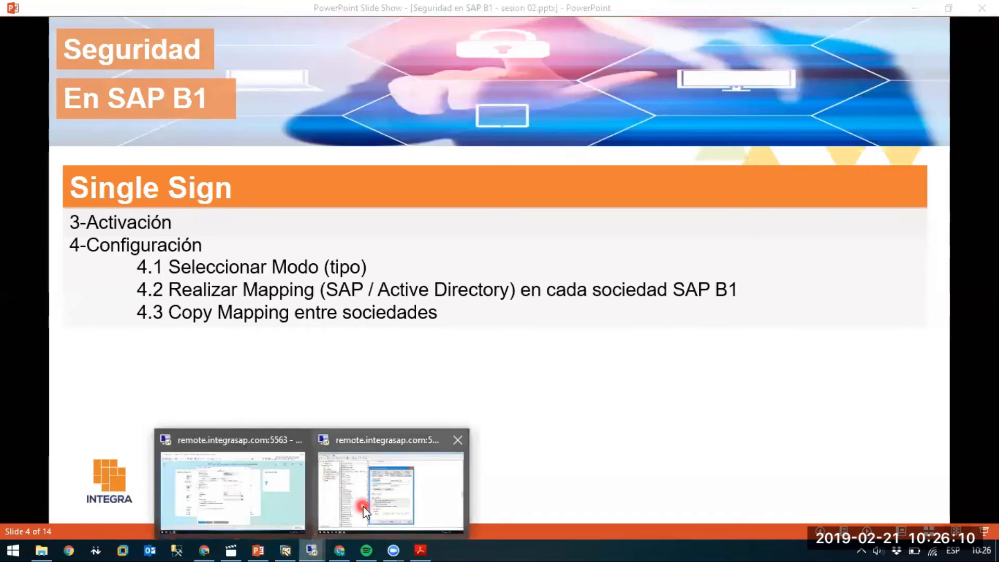
pyautogui.click(264, 497)
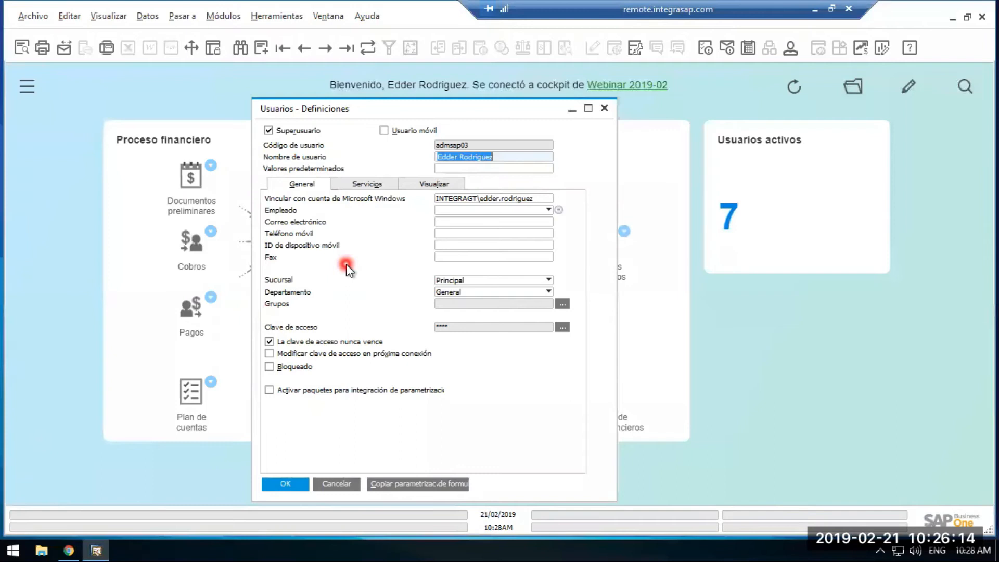
pyautogui.hotkey('ctrl', 'f')
pyautogui.write('manager')
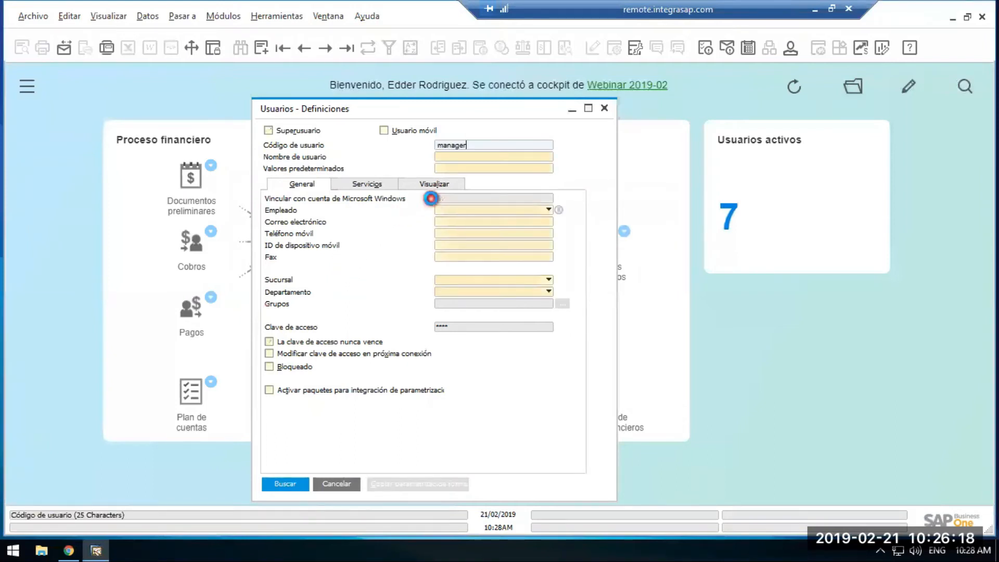
pyautogui.press('Return')
pyautogui.click(454, 201)
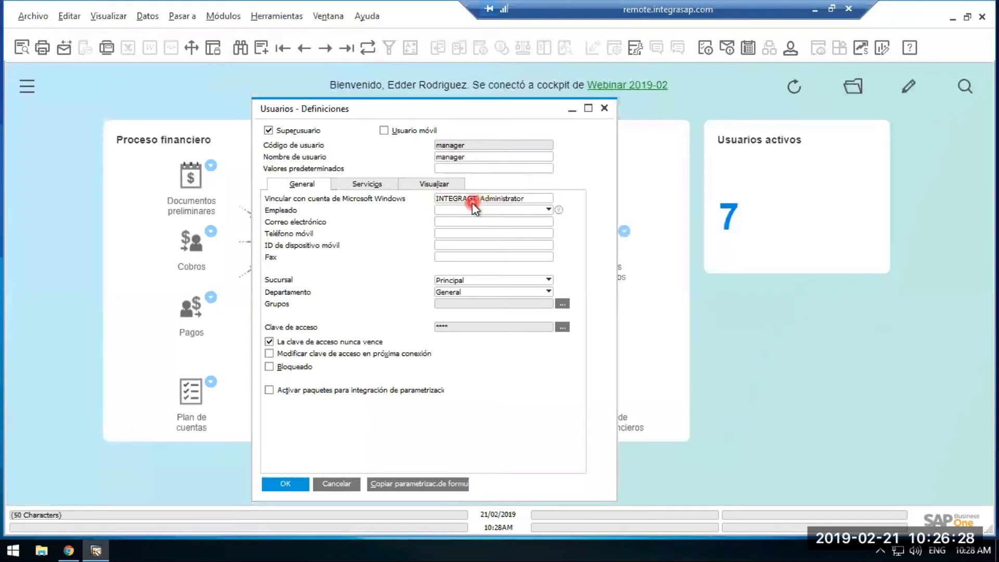
pyautogui.click(606, 109)
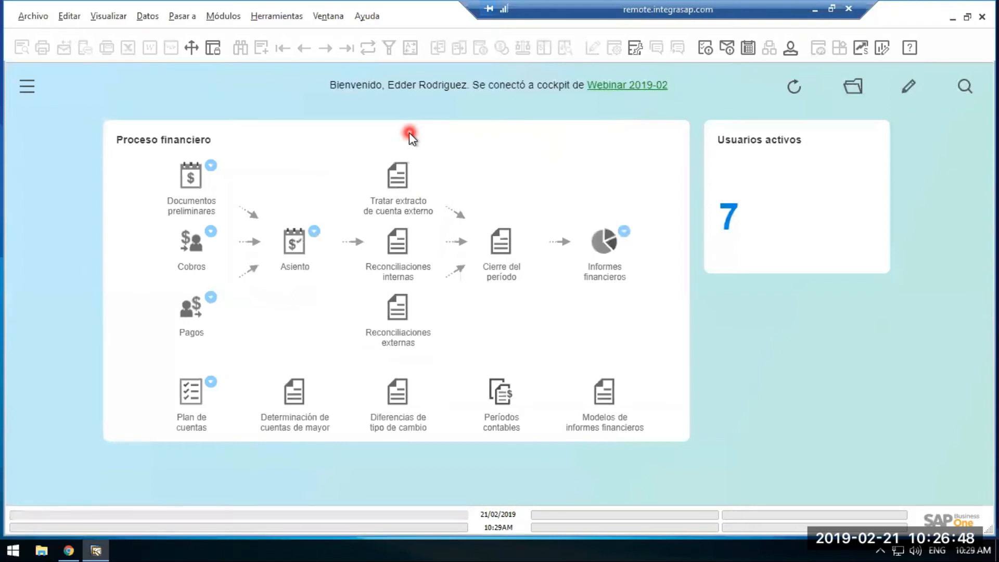
# Switch to the remote.integrasap.com:5559 session and close the user's properties in Active Directory Users and Computers.
pyautogui.click(815, 10)
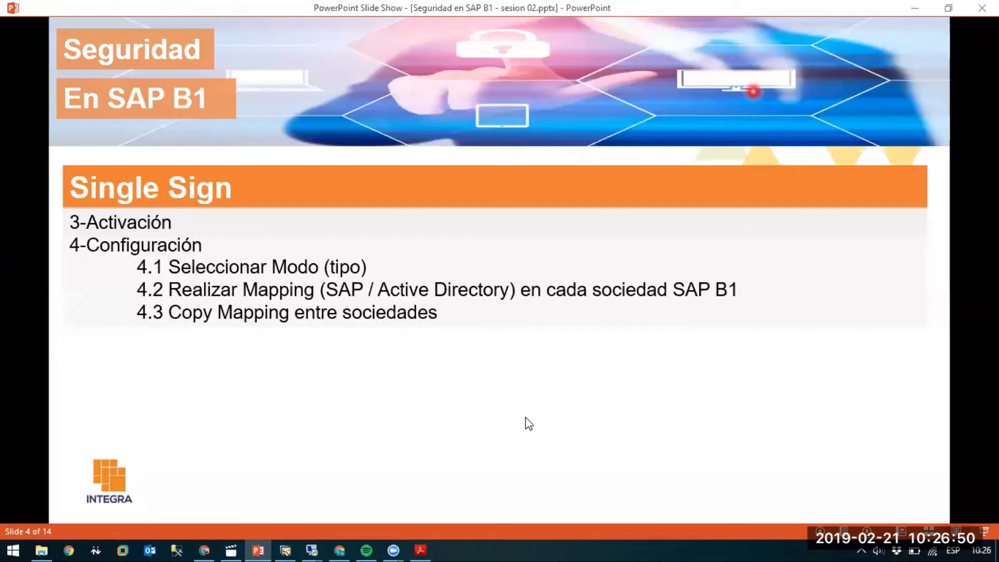
pyautogui.moveTo(313, 541)
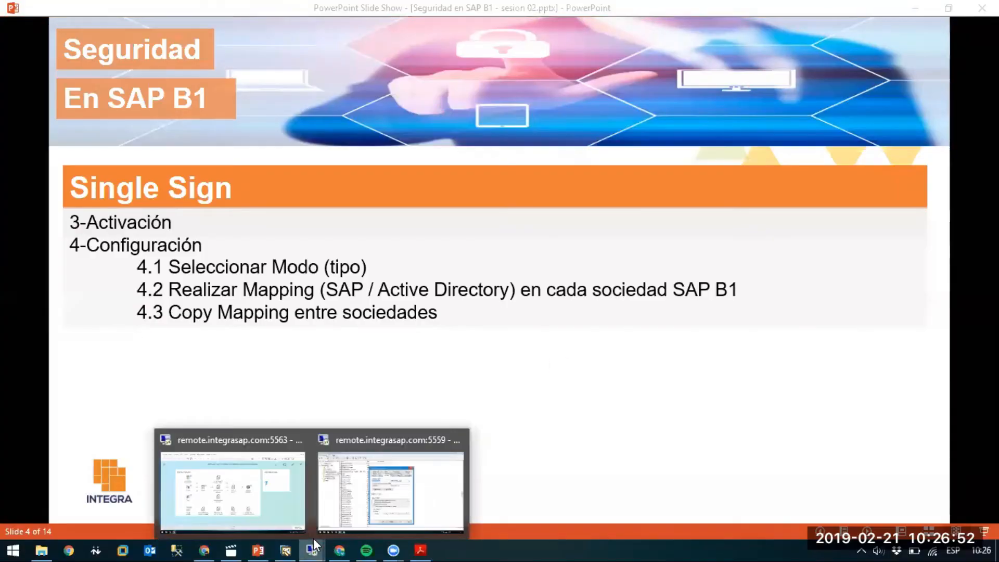
pyautogui.click(390, 487)
pyautogui.click(635, 113)
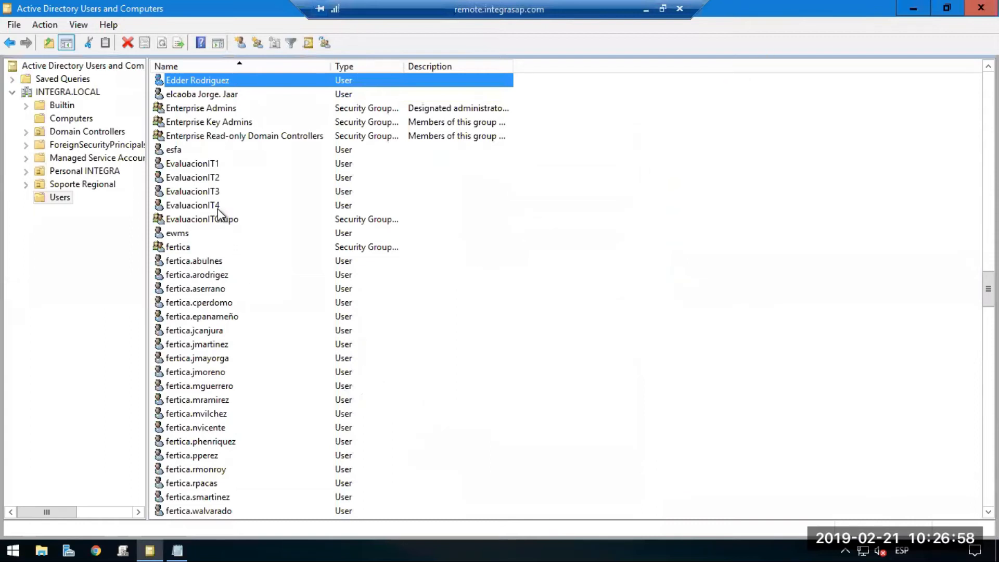
# Start a new user in Active Directory's Users folder with first name test, last name wc and logon name test.wc.
pyautogui.click(239, 44)
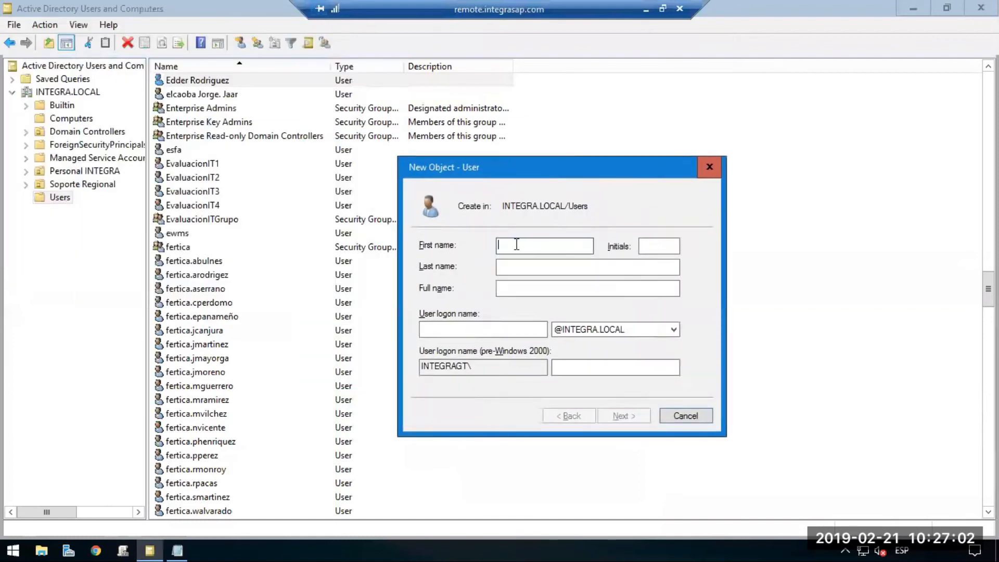
pyautogui.write('te')
pyautogui.press('BackSpace')
pyautogui.press('BackSpace')
pyautogui.press('BackSpace')
pyautogui.write('test')
pyautogui.press('Tab')
pyautogui.press('Tab')
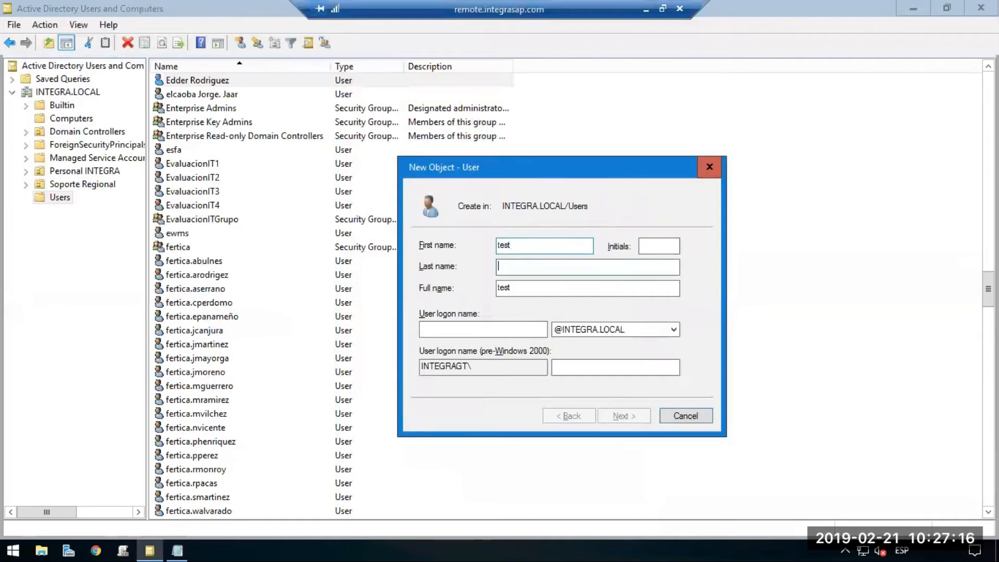
pyautogui.write('wc')
pyautogui.press('Tab')
pyautogui.press('Tab')
pyautogui.write('t')
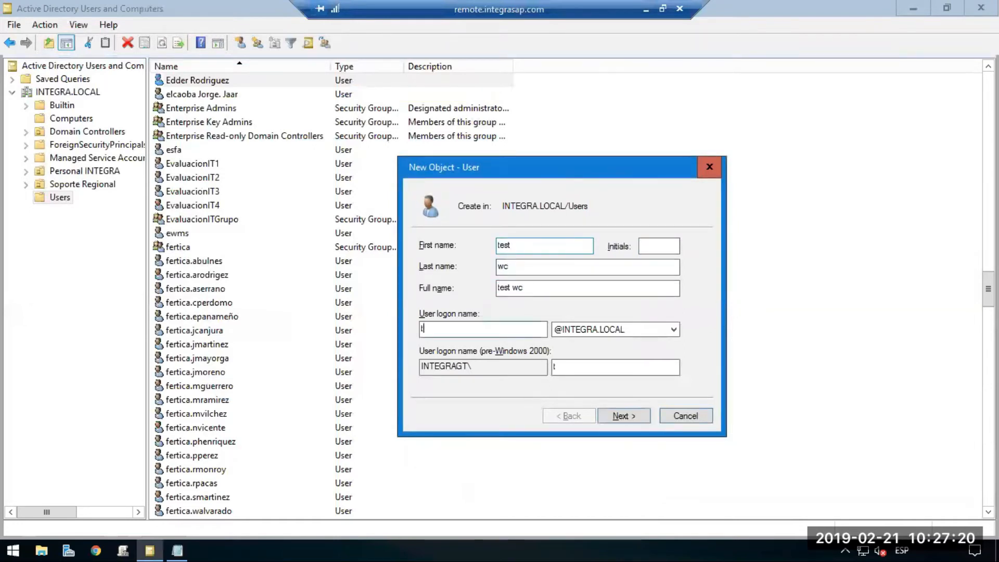
pyautogui.write('est.wc')
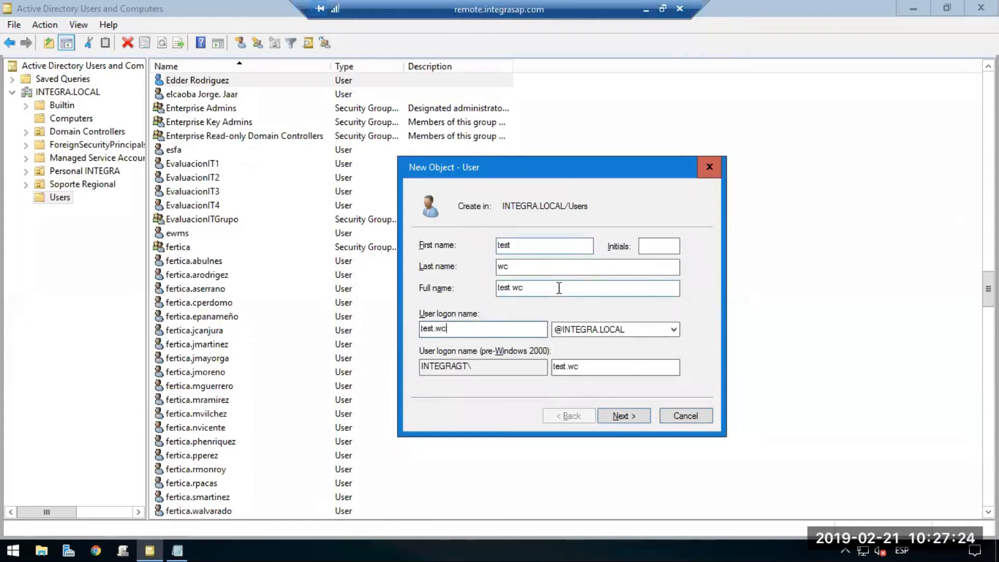
pyautogui.click(624, 416)
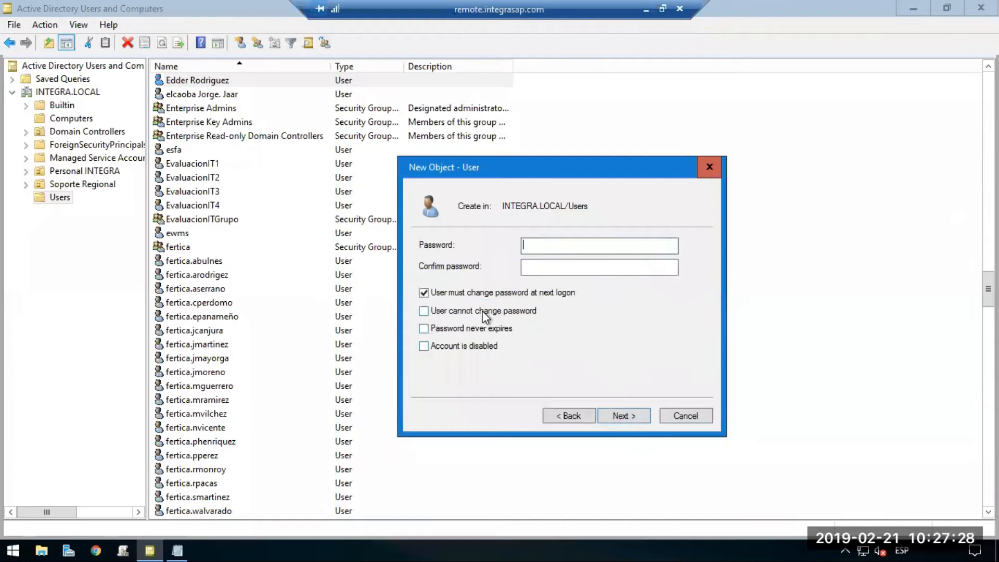
# Enter and confirm the new user's password, set it to never expire without requiring a change at next logon, and create the account.
pyautogui.write('•••••••••')
pyautogui.press('Tab')
pyautogui.write('•••••••••')
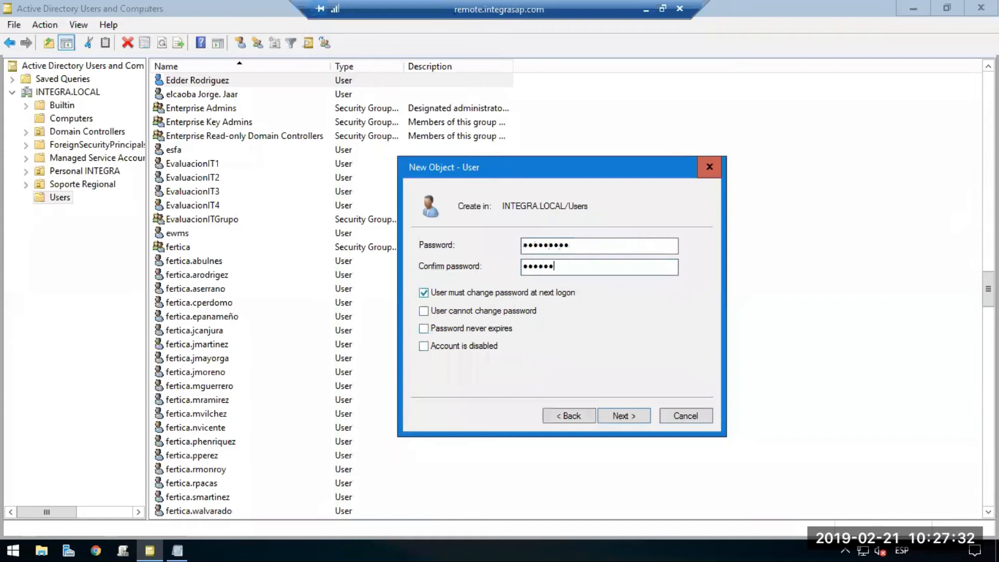
pyautogui.press('Tab')
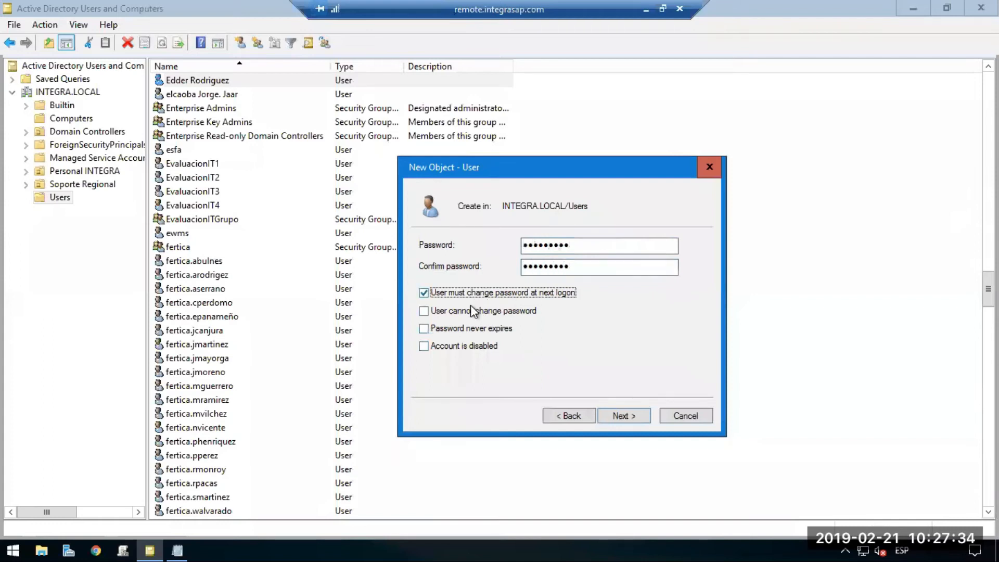
pyautogui.click(450, 328)
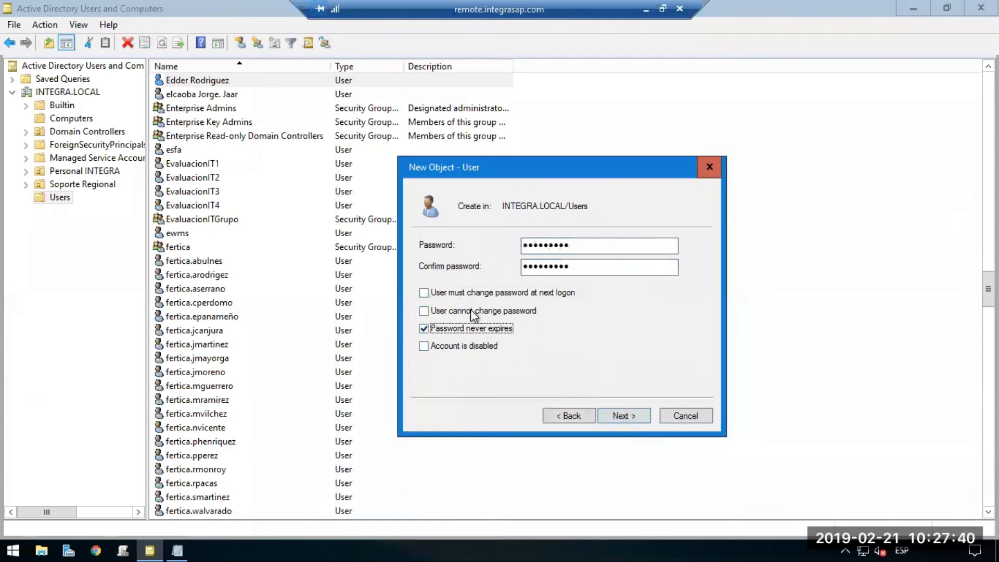
pyautogui.click(636, 417)
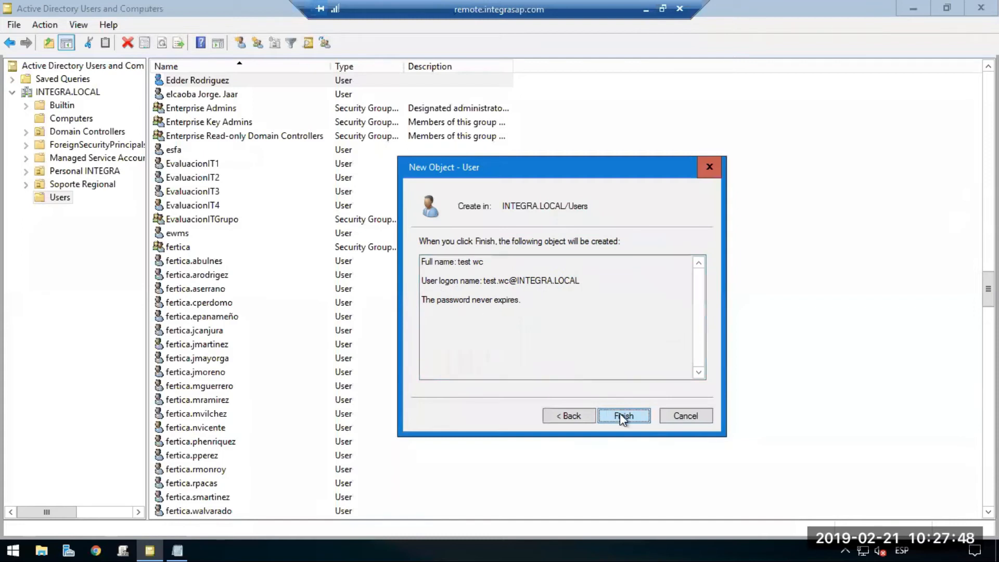
pyautogui.click(624, 414)
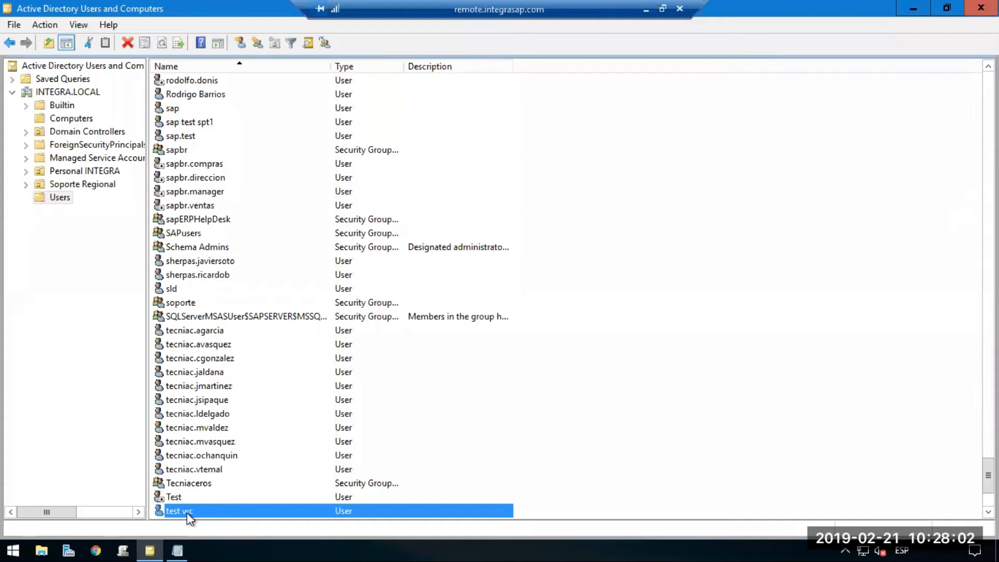
# Create a global security group named W201902 in the Users folder.
pyautogui.rightClick(555, 151)
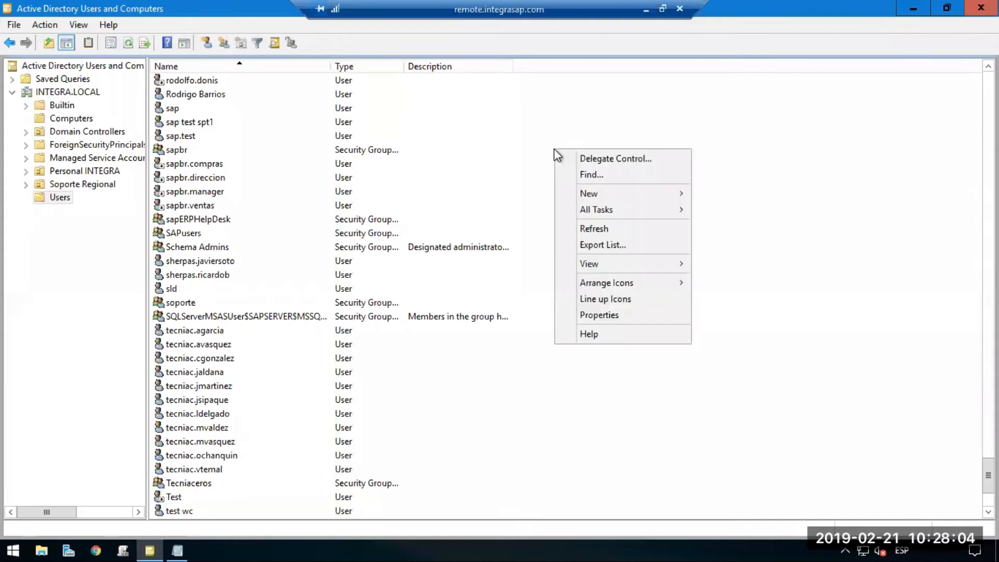
pyautogui.moveTo(607, 260)
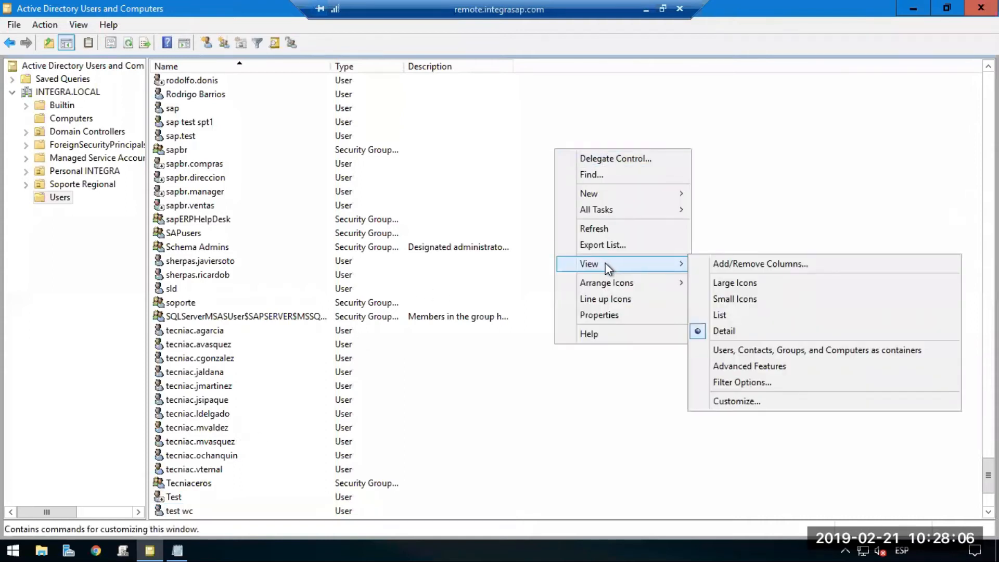
pyautogui.click(223, 44)
pyautogui.click(223, 44)
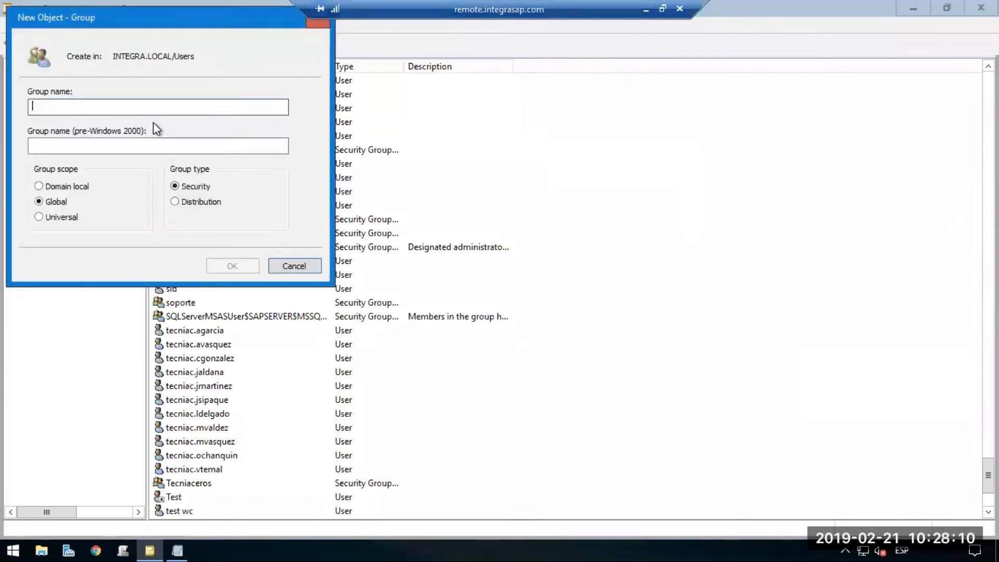
pyautogui.write('W')
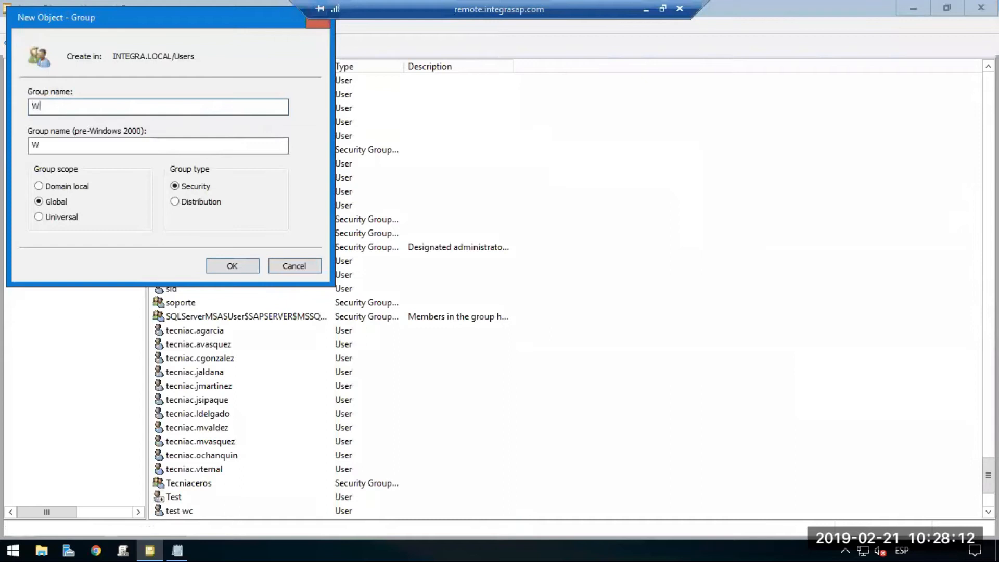
pyautogui.write('201902')
pyautogui.click(229, 266)
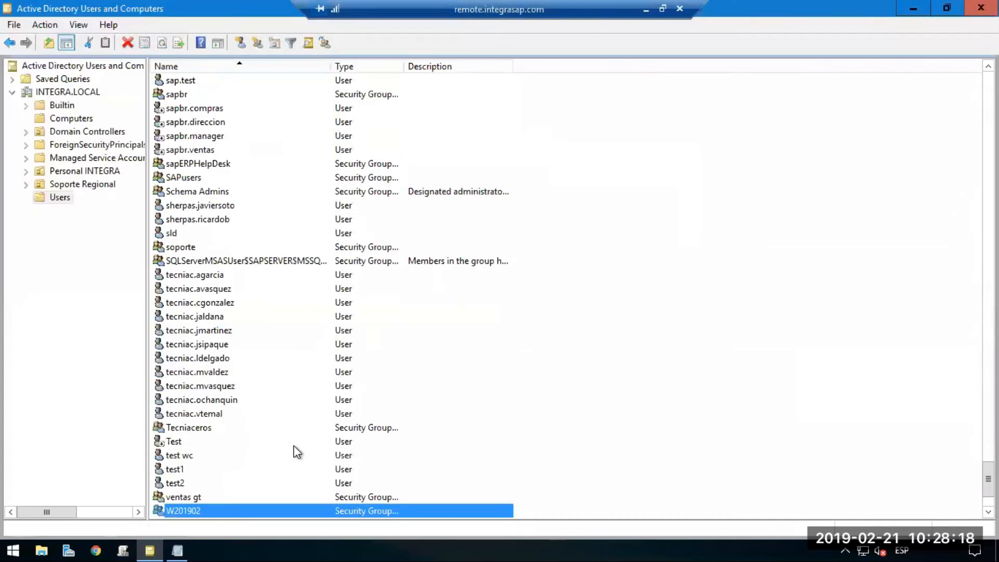
# Add the test wc user as a member of the W201902 group and save the group's properties.
pyautogui.doubleClick(194, 506)
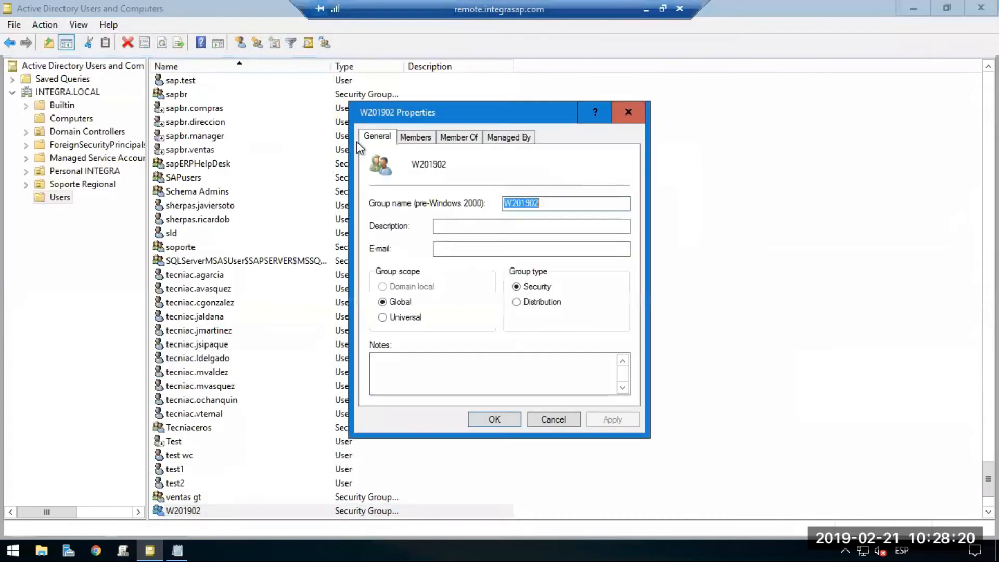
pyautogui.click(413, 137)
pyautogui.click(395, 376)
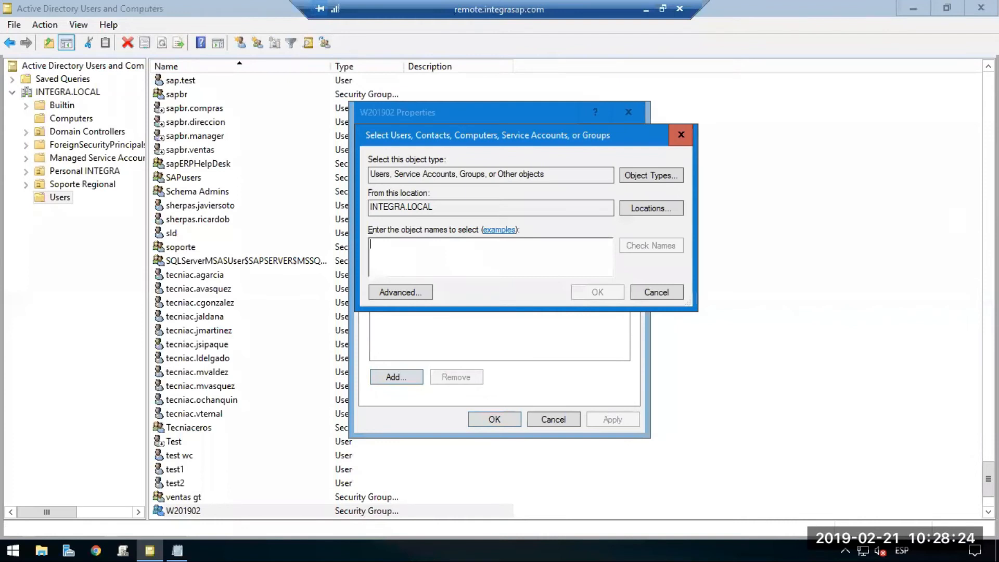
pyautogui.write('test wc')
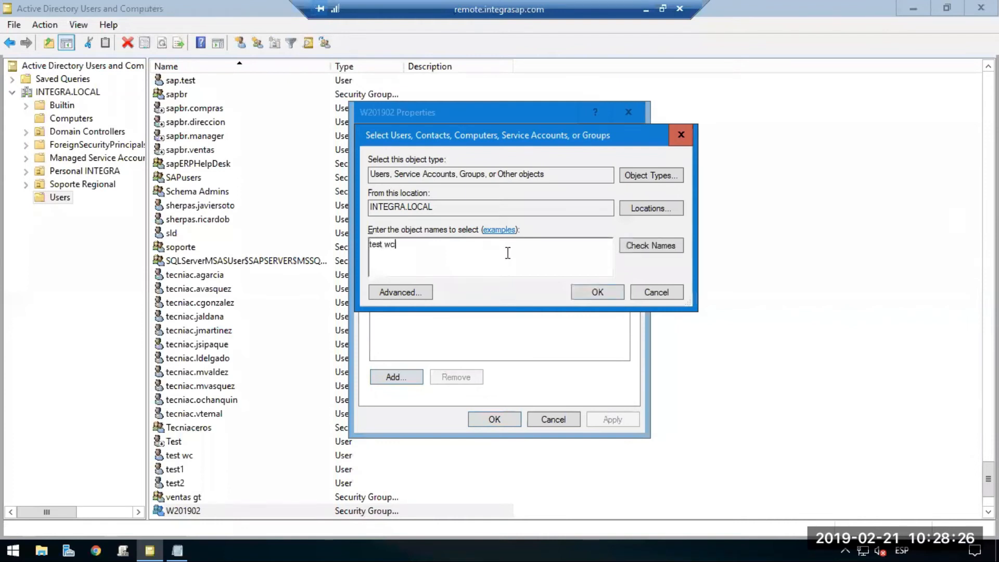
pyautogui.click(638, 244)
pyautogui.click(605, 291)
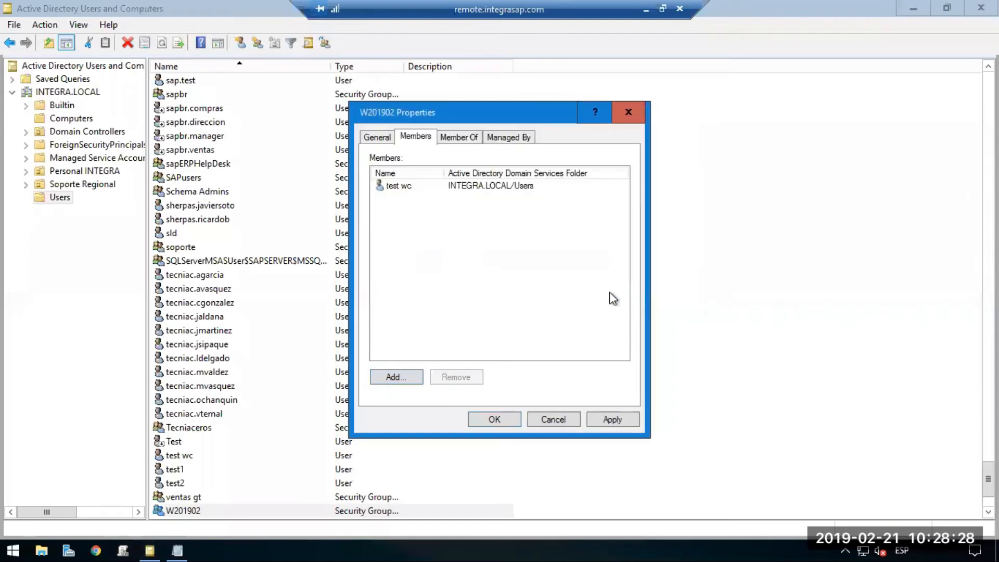
pyautogui.click(488, 423)
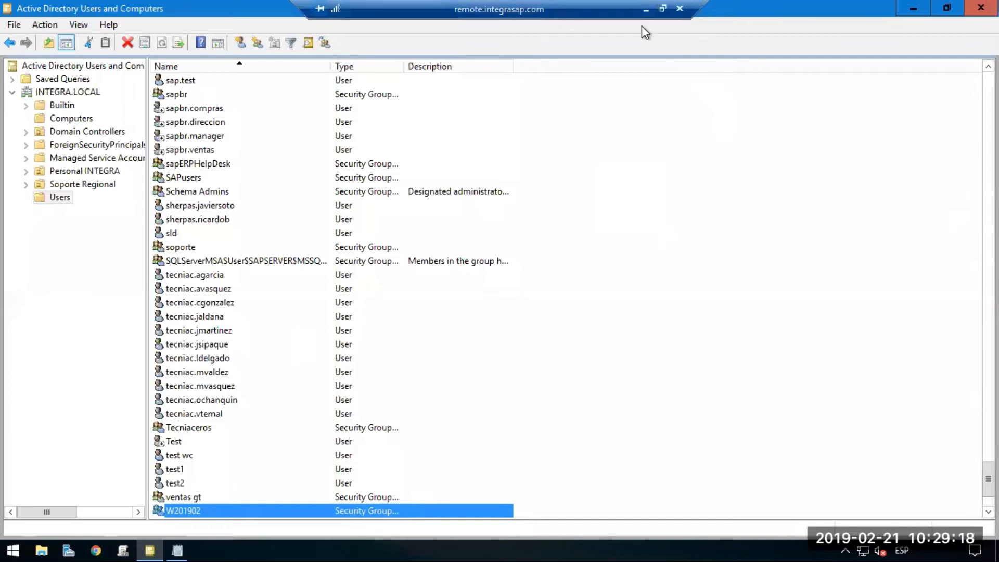
# Switch to the SAP Business One remote session and open the server's list of users allowed to connect by Remote Desktop.
pyautogui.click(645, 10)
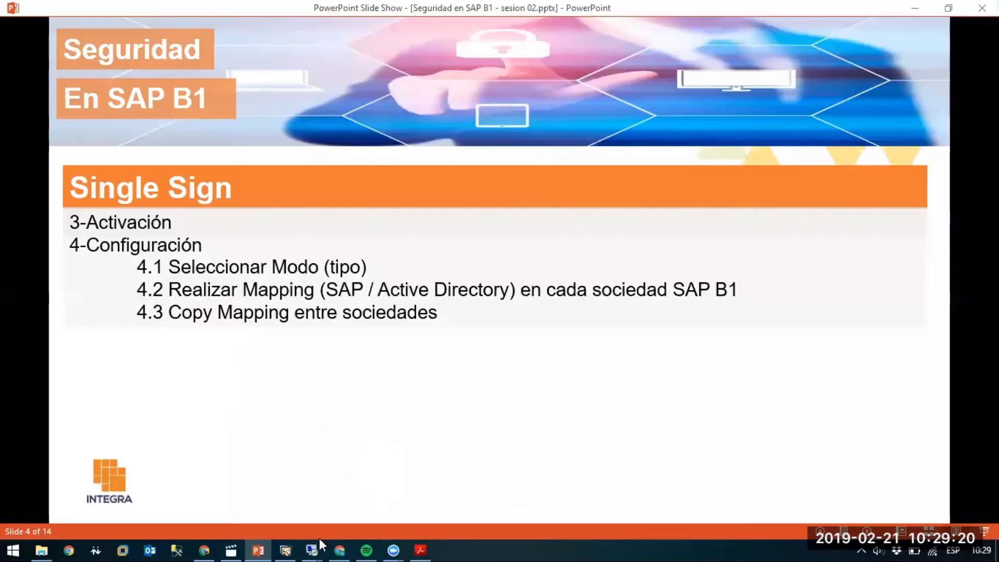
pyautogui.moveTo(319, 540)
pyautogui.click(283, 522)
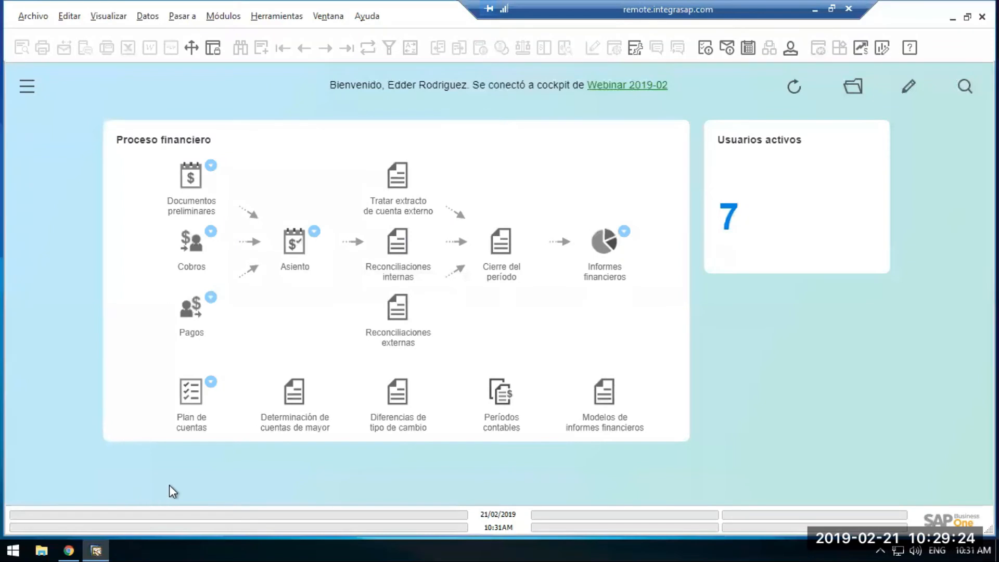
pyautogui.rightClick(12, 538)
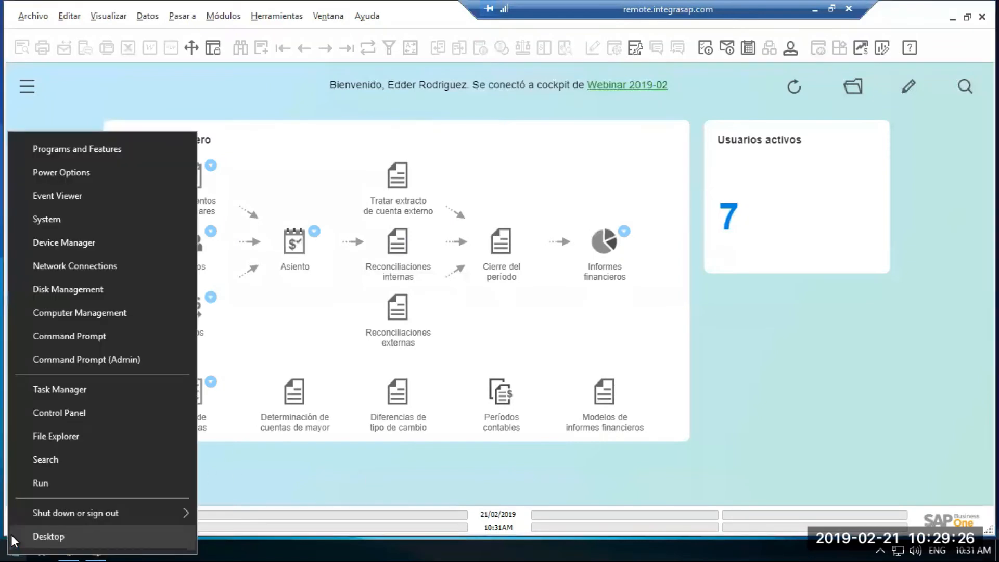
pyautogui.click(52, 219)
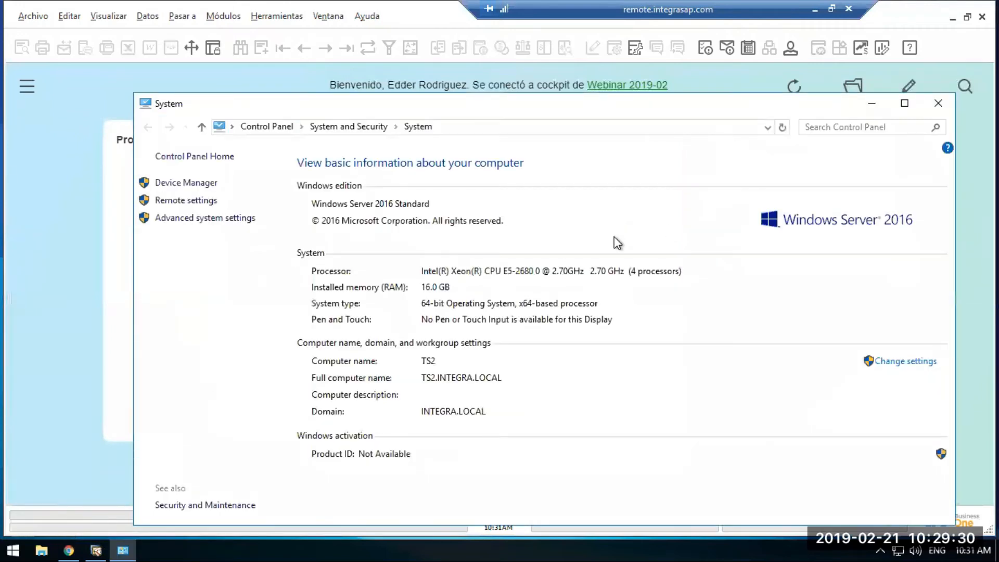
pyautogui.click(186, 201)
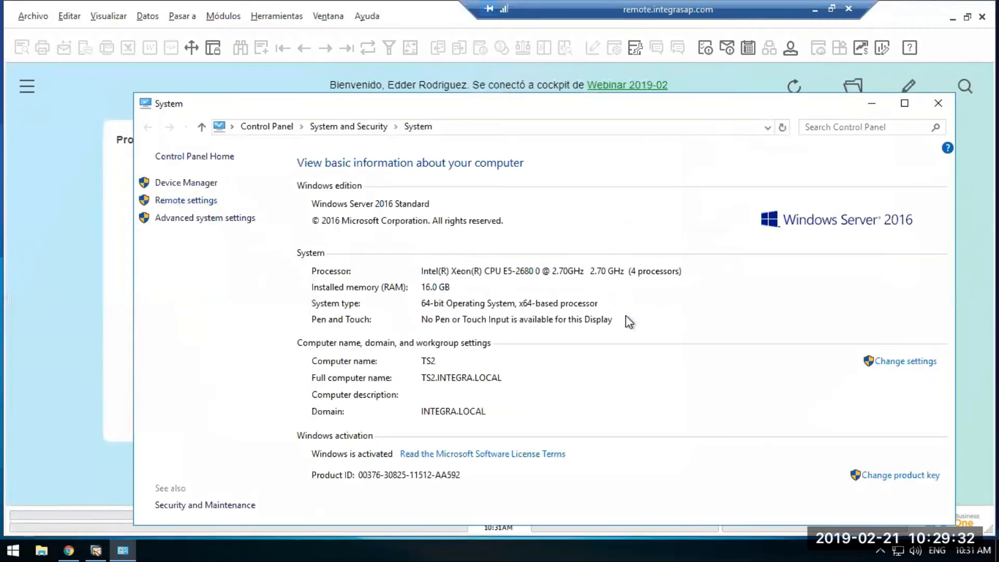
pyautogui.click(301, 343)
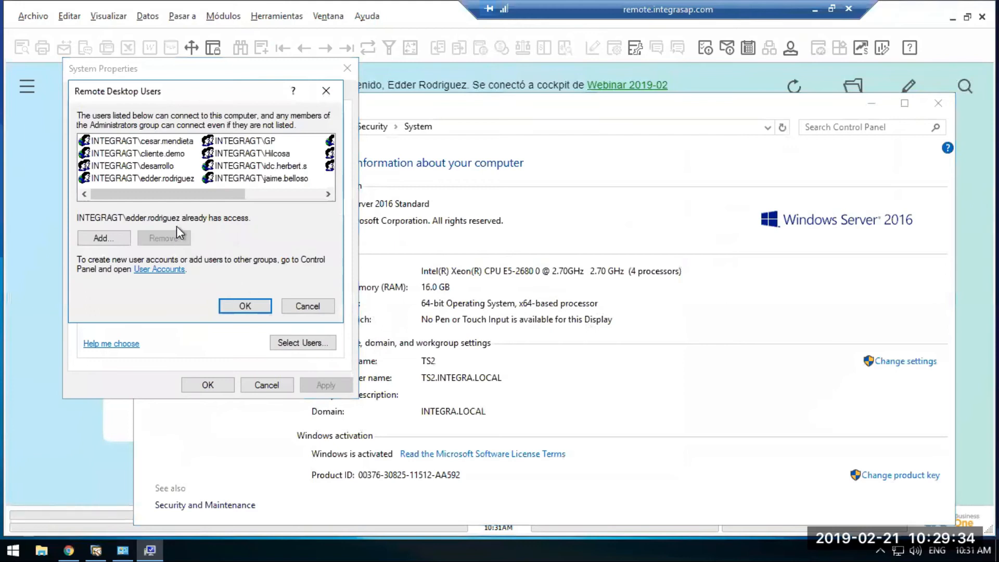
# Add the W201902 group to the Remote Desktop users, save the system properties, and minimize the System window.
pyautogui.click(106, 238)
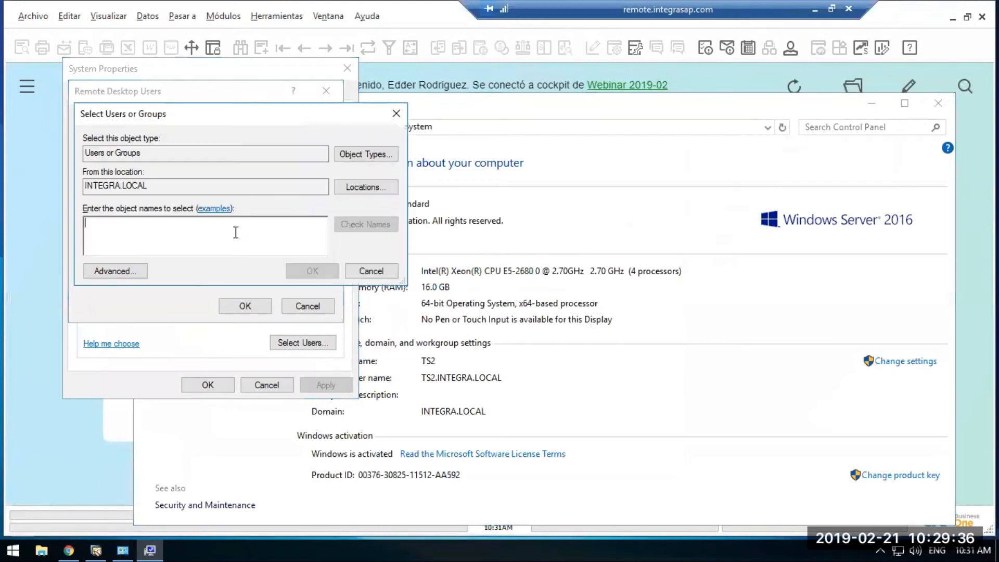
pyautogui.write('W20')
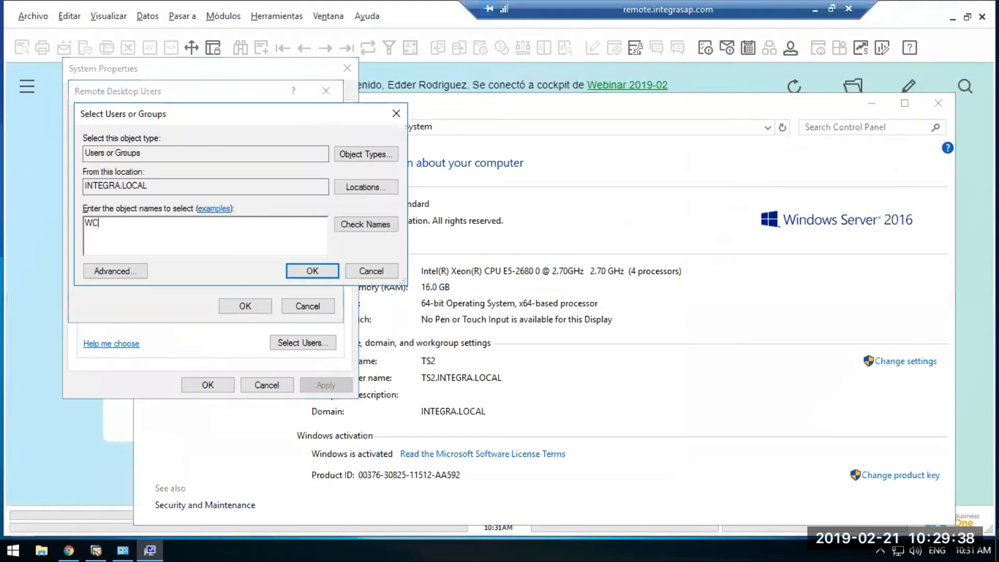
pyautogui.write('1902')
pyautogui.click(338, 230)
pyautogui.click(314, 273)
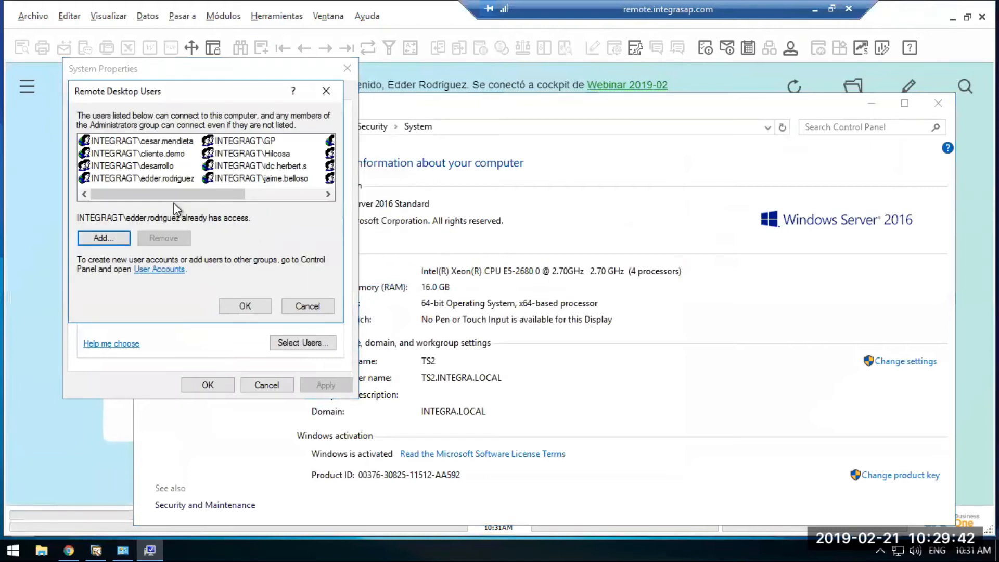
pyautogui.click(286, 178)
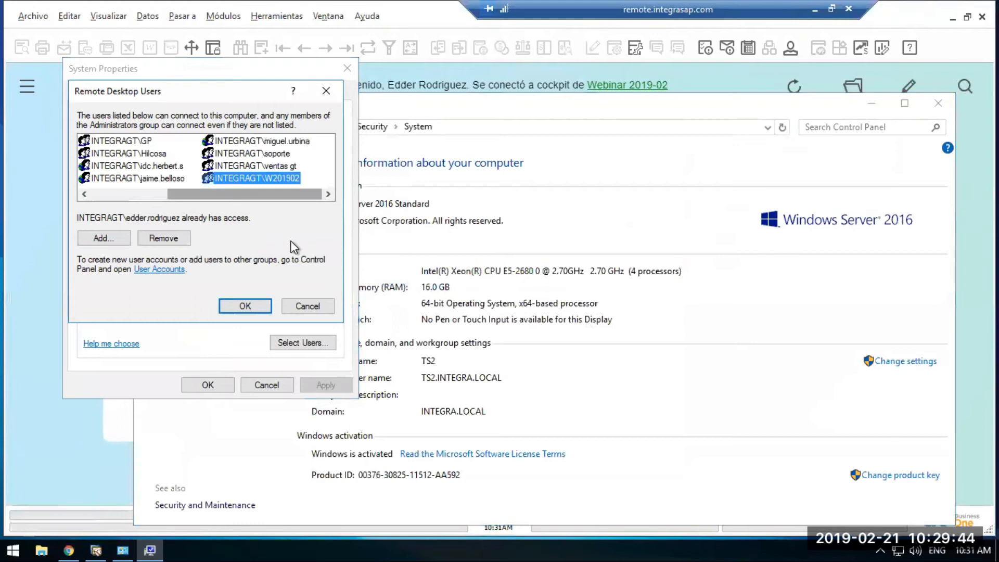
pyautogui.click(241, 310)
pyautogui.click(207, 385)
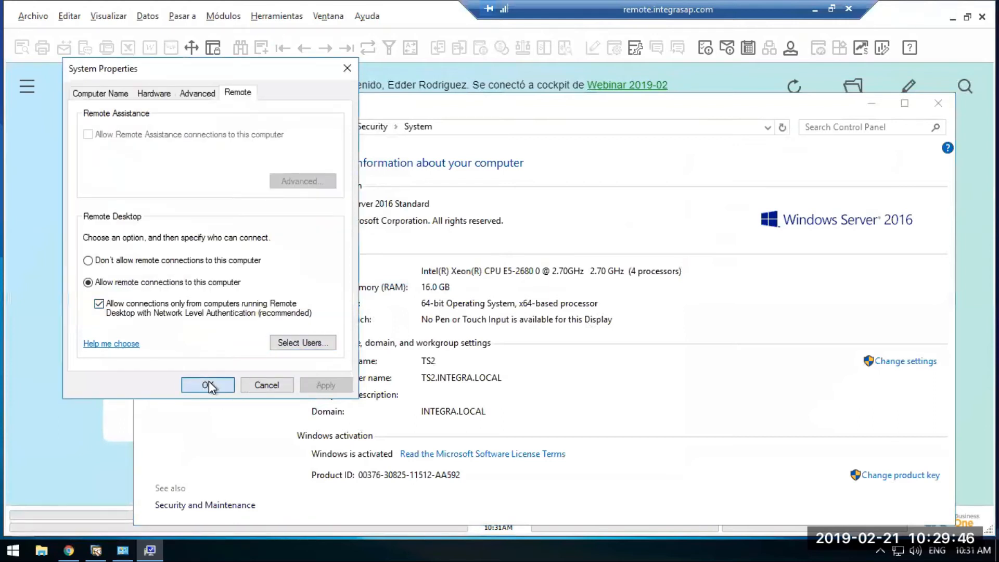
pyautogui.click(872, 103)
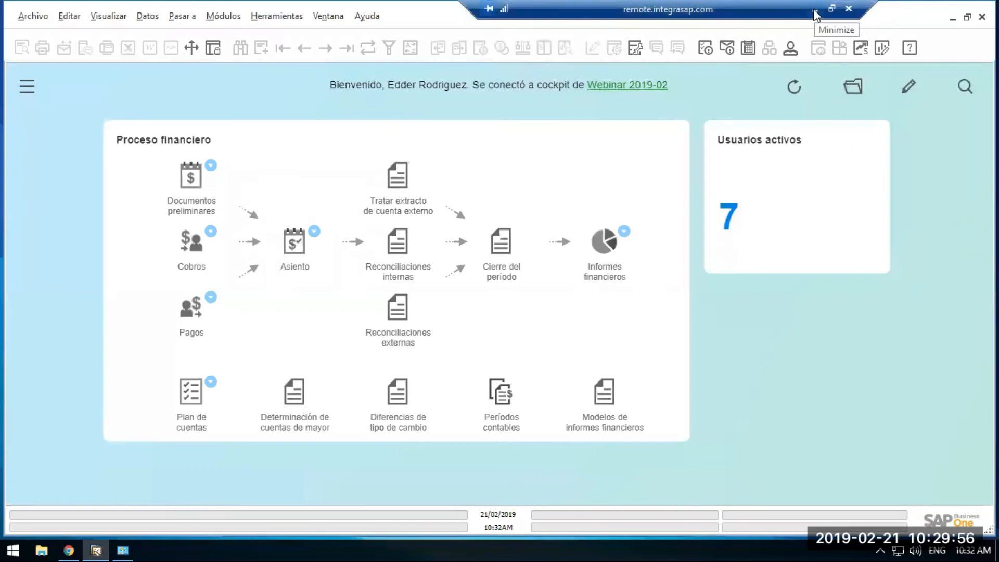
# Return to the local computer, run mstsc, and start a Remote Desktop connection to remote.integrasap.com:5563.
pyautogui.hotkey('alt', 'Tab')
pyautogui.press('super+r')
pyautogui.write('m')
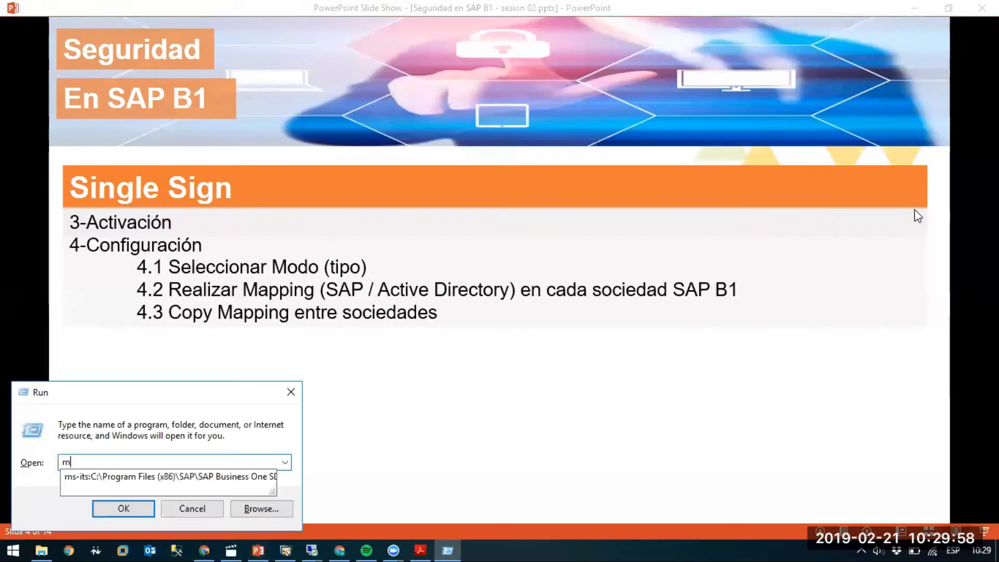
pyautogui.write('stsc')
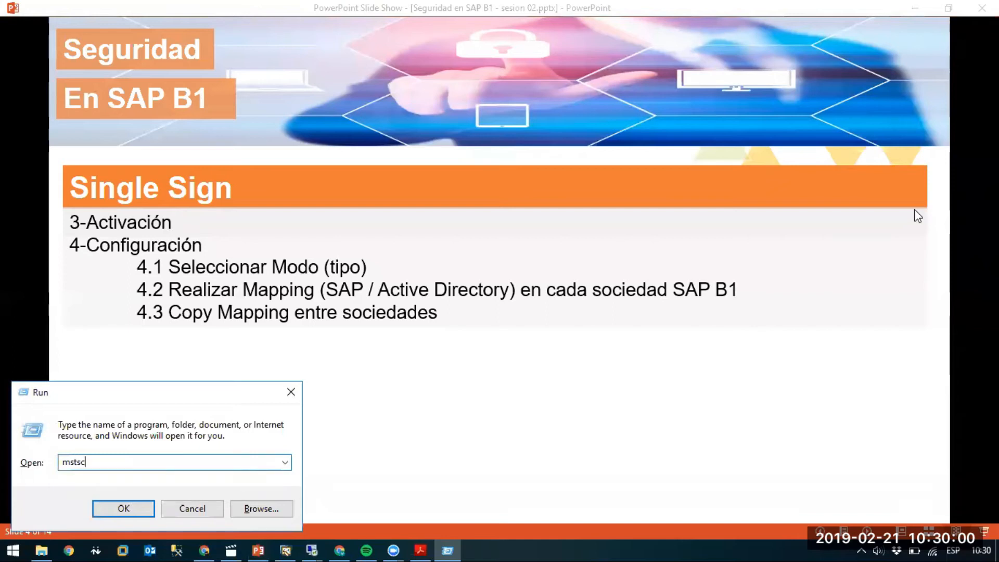
pyautogui.press('Return')
pyautogui.press('Return')
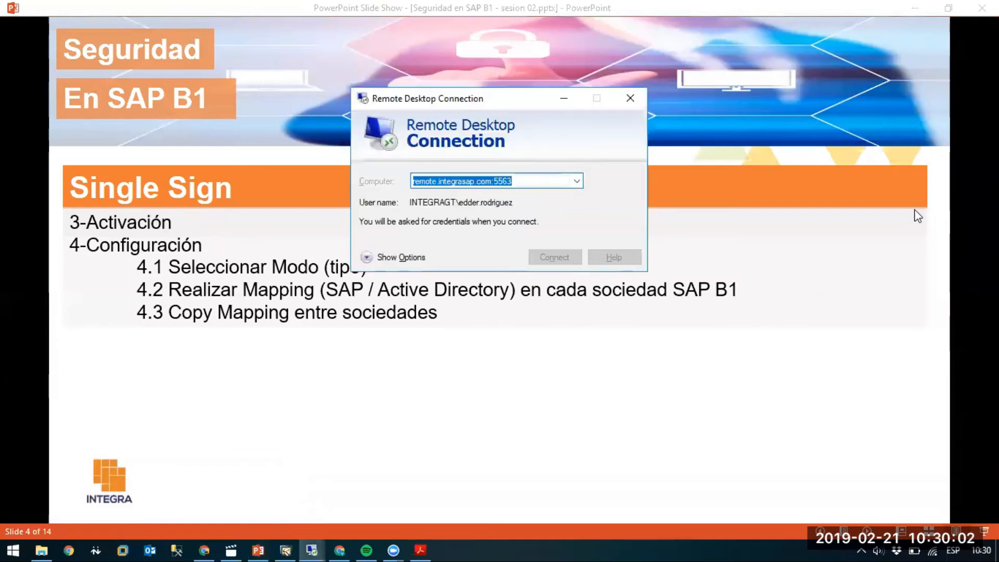
# Sign in to the remote desktop with the different account INTEGRAGT\test.wc and its password, accepting the untrusted certificate.
pyautogui.click(411, 260)
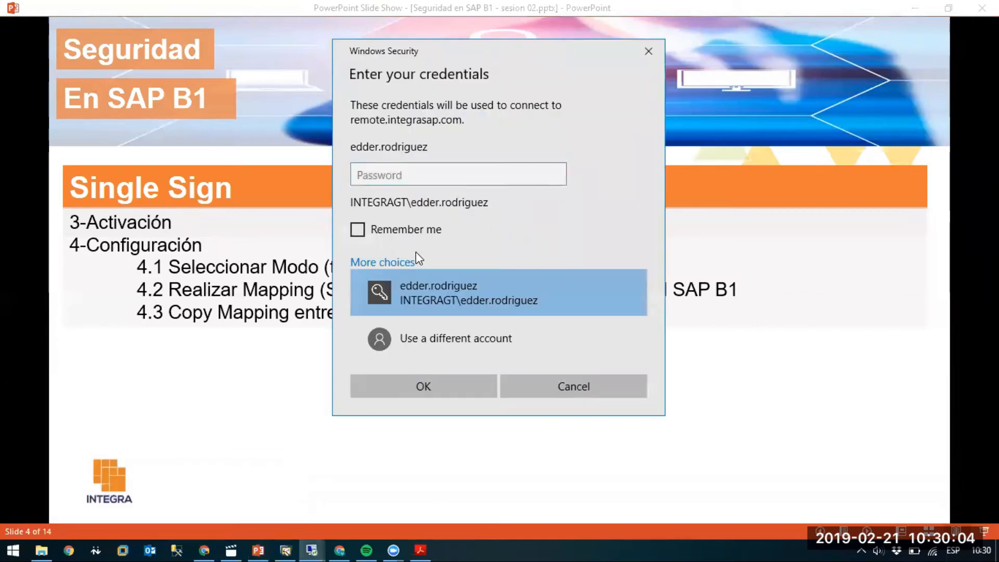
pyautogui.click(440, 323)
pyautogui.write('IN')
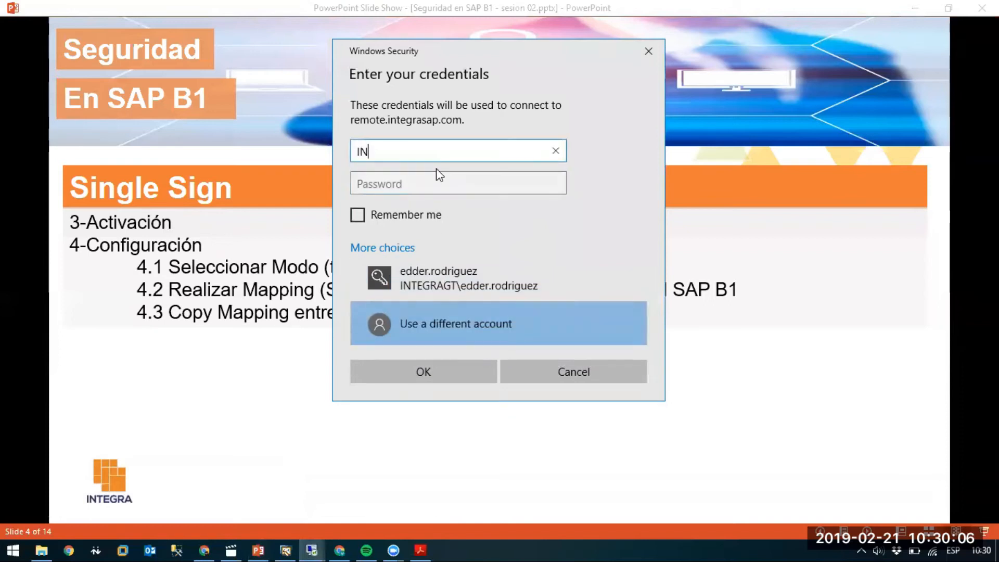
pyautogui.write('TEGRAGT.es')
pyautogui.press('BackSpace')
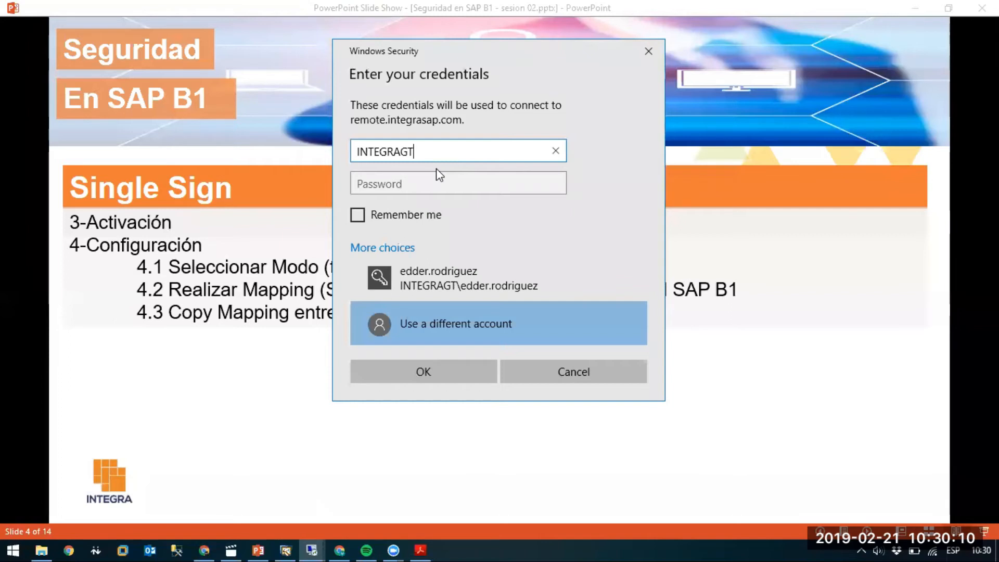
pyautogui.write('test.wc')
pyautogui.press('Tab')
pyautogui.write('•••••••••')
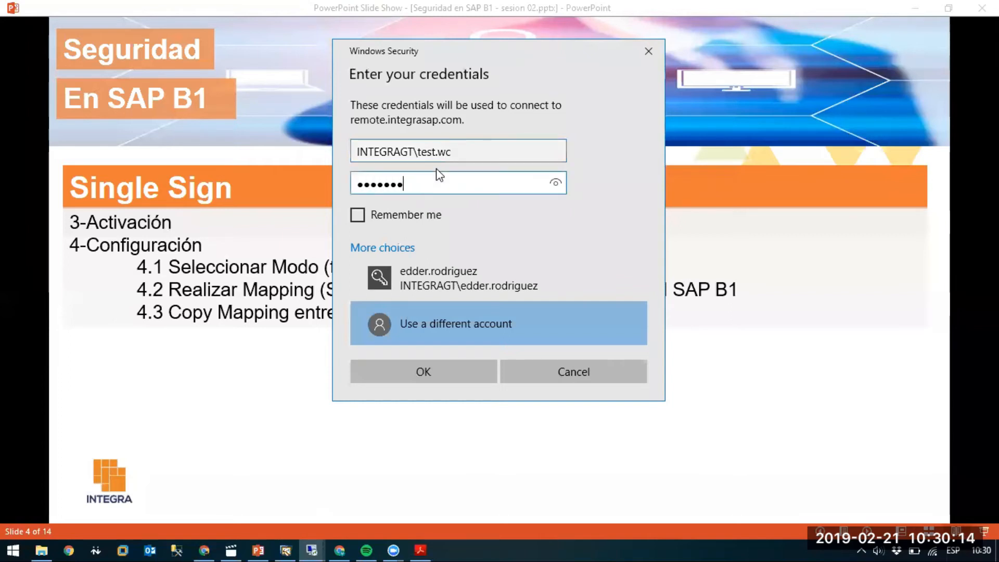
pyautogui.press('Return')
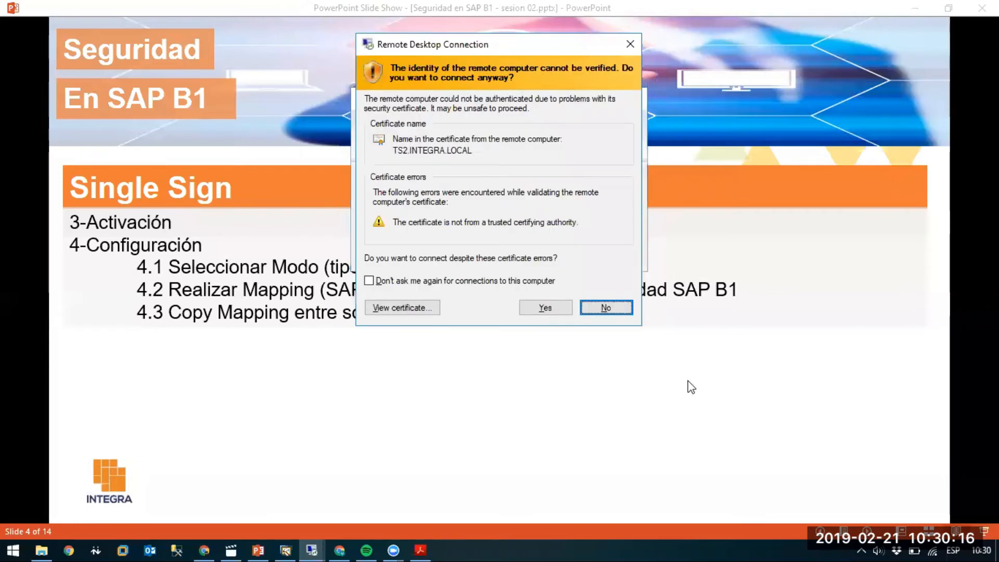
pyautogui.click(552, 307)
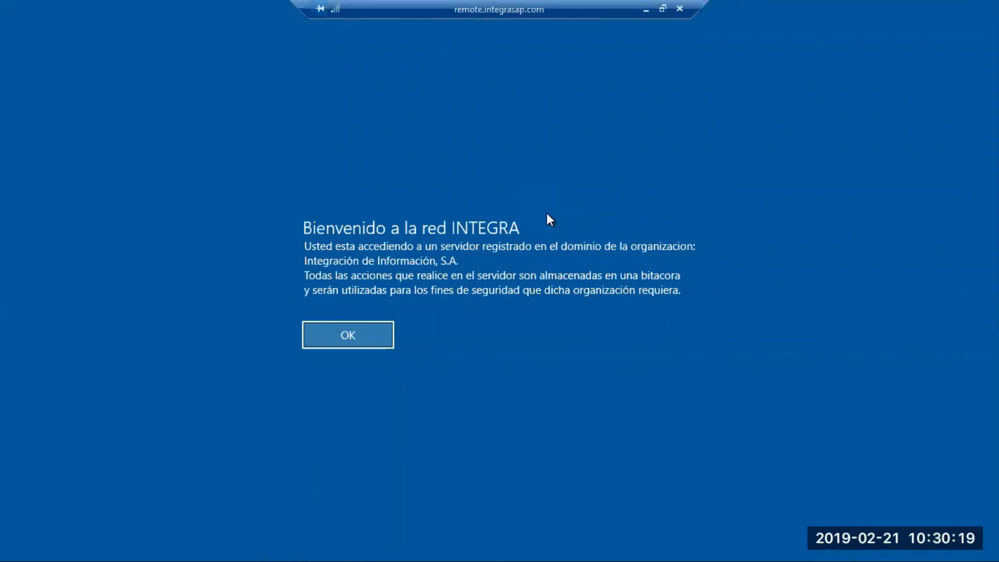
pyautogui.click(344, 333)
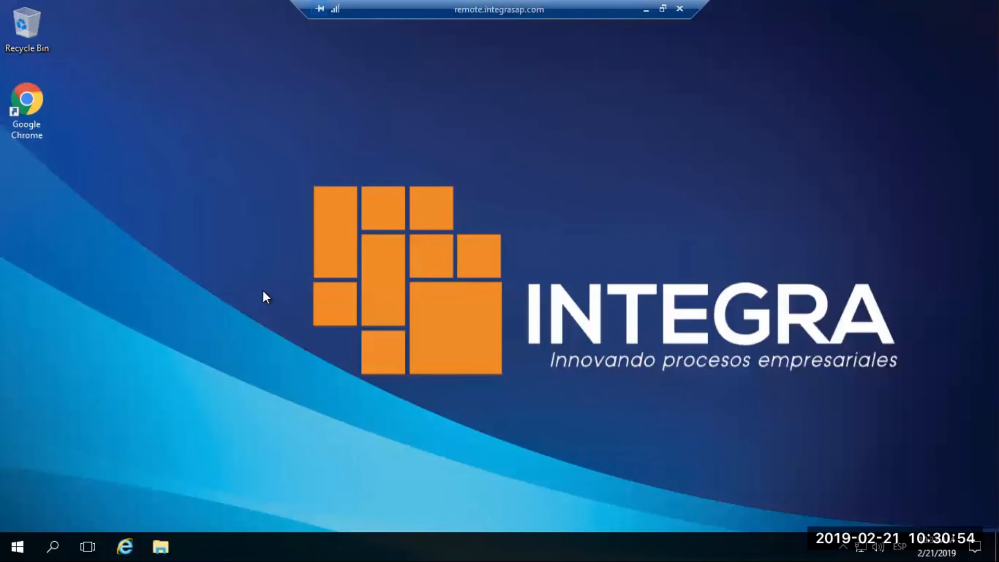
# Start the SAP Business One Client (32-bit) in the test account's remote session.
pyautogui.click(10, 538)
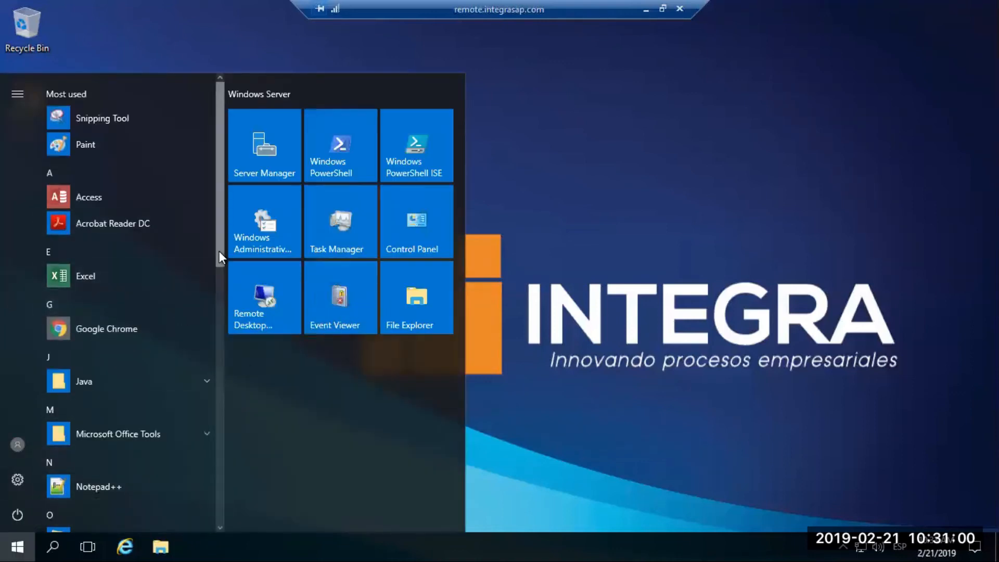
pyautogui.scroll(-15, 208, 442)
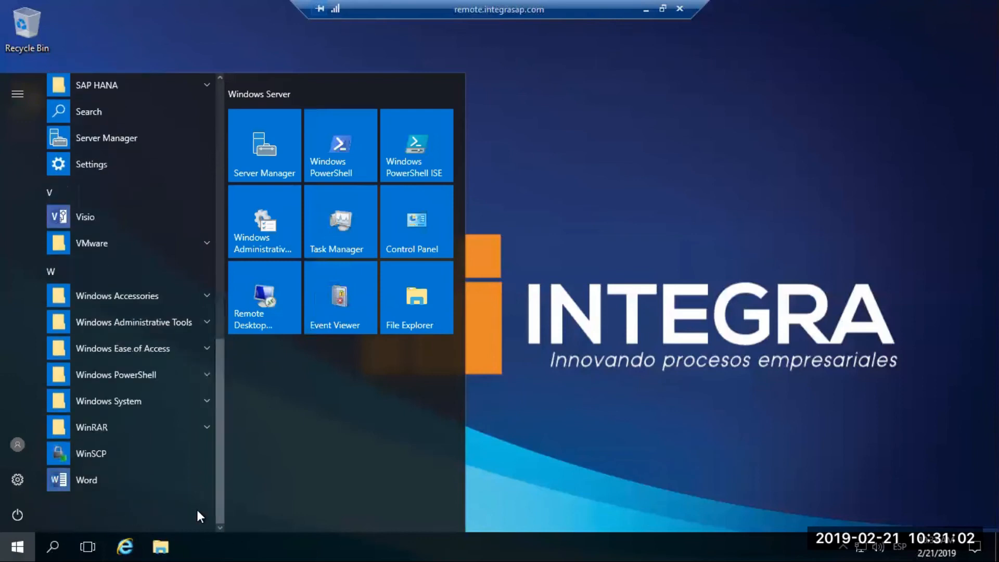
pyautogui.scroll(3, 219, 364)
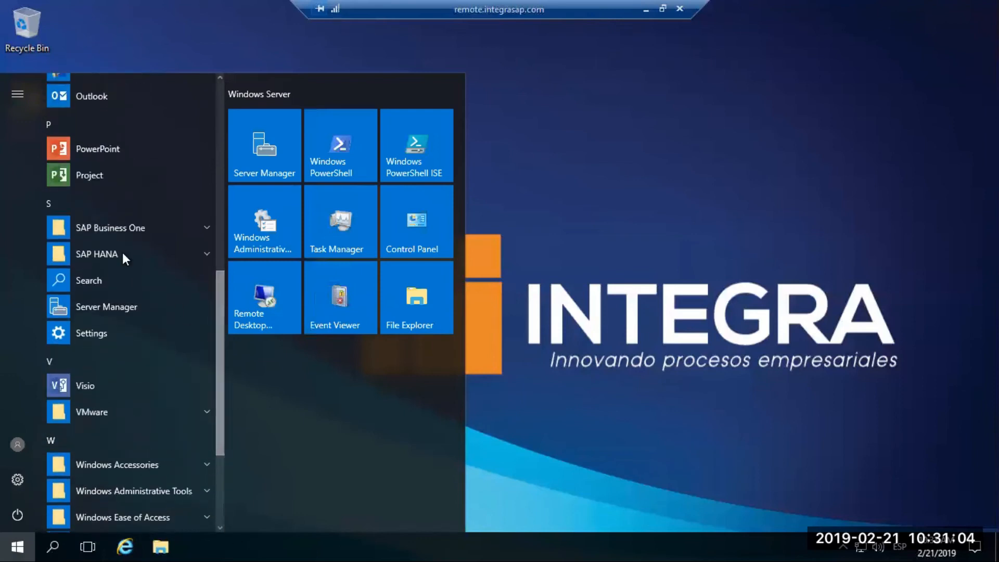
pyautogui.click(95, 225)
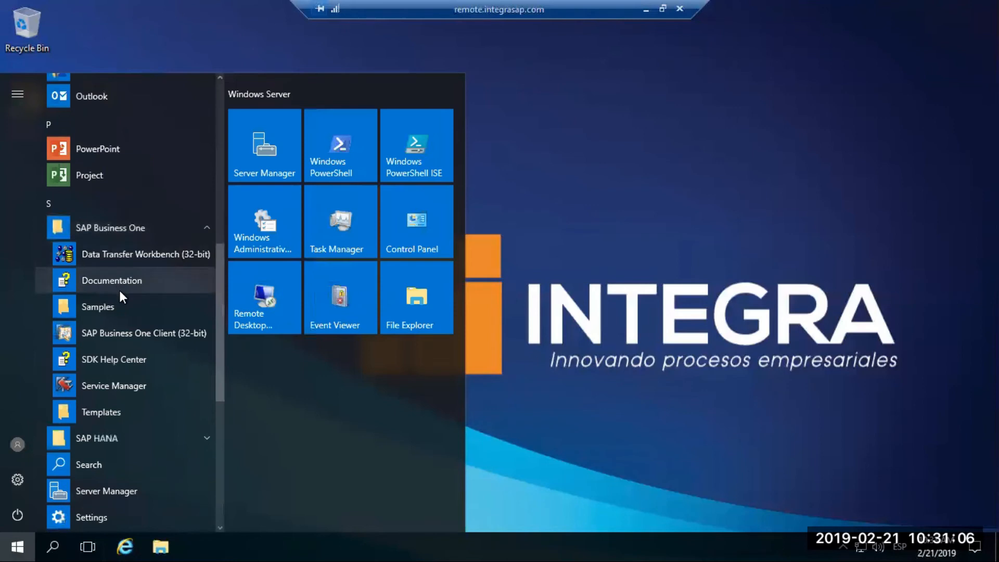
pyautogui.click(130, 333)
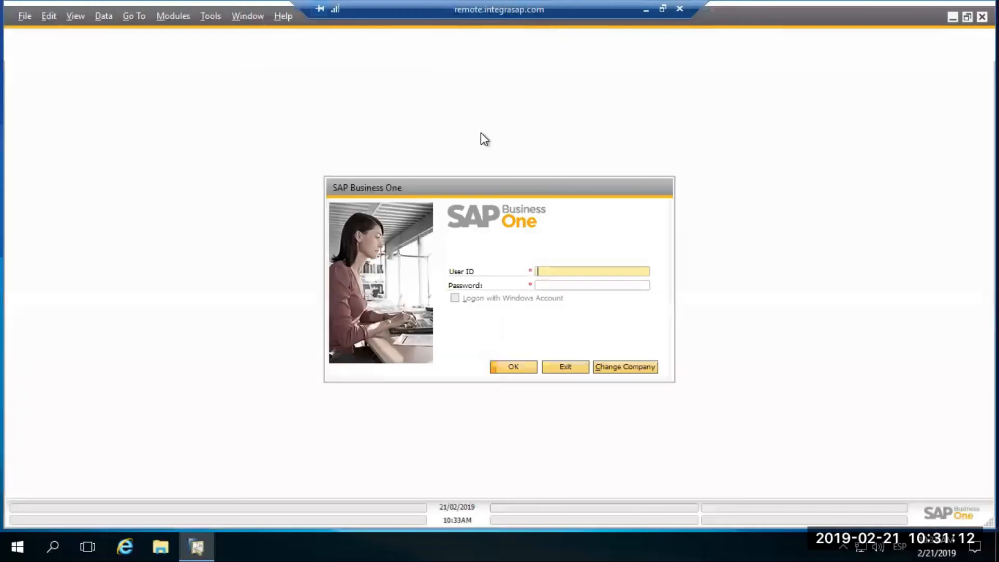
# Try to choose a company on the HANADB server, closing the company selection without logging on.
pyautogui.click(618, 366)
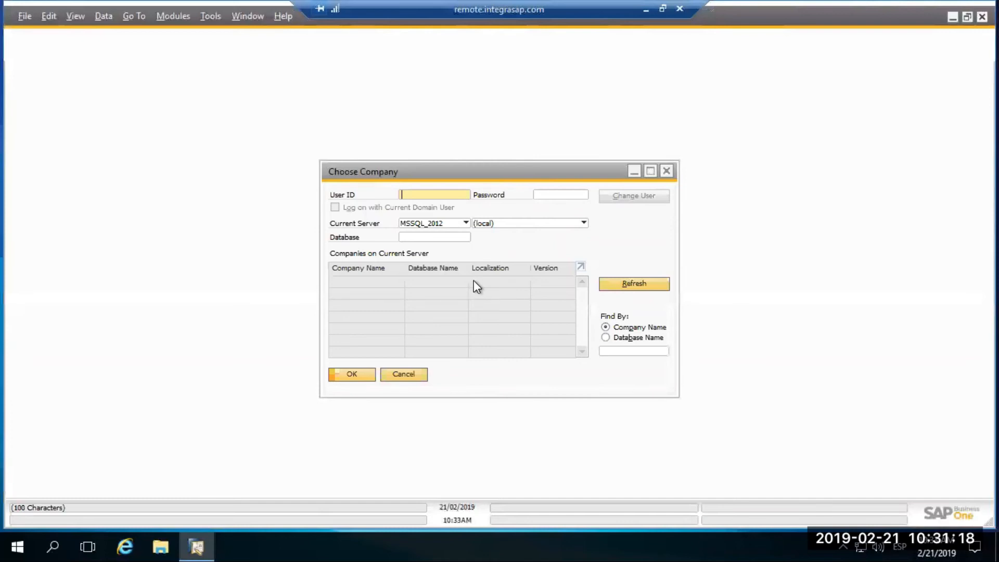
pyautogui.click(444, 224)
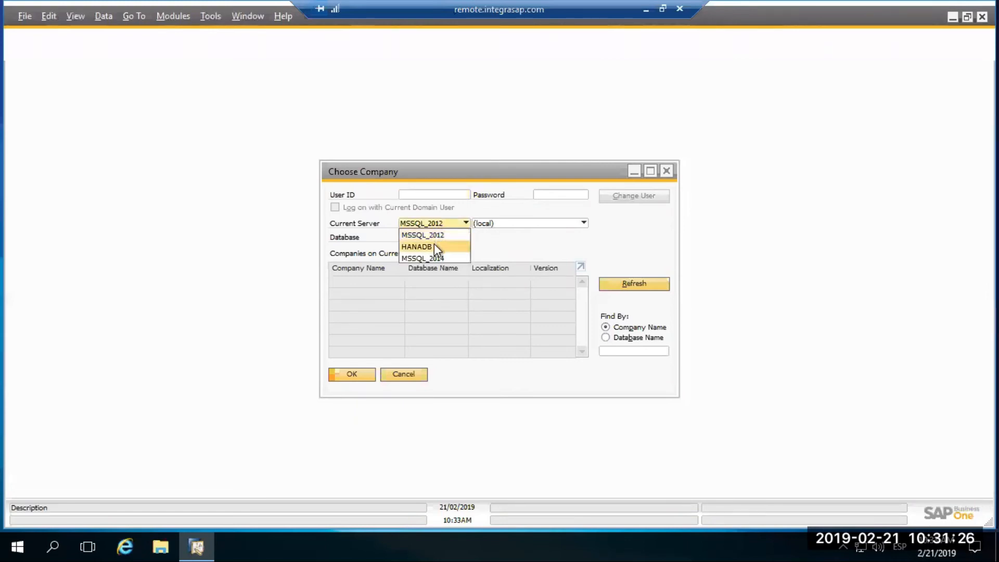
pyautogui.click(434, 245)
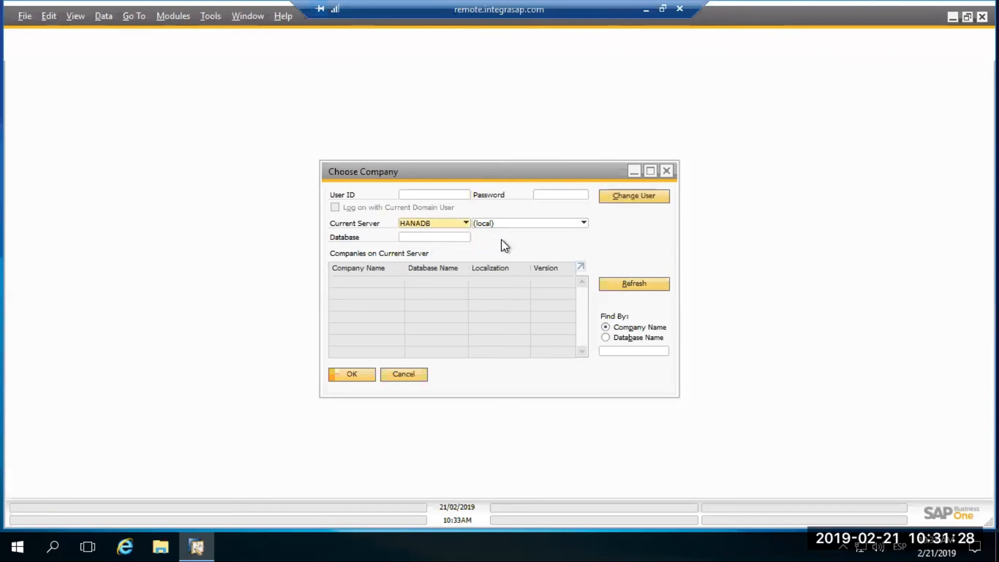
pyautogui.click(510, 223)
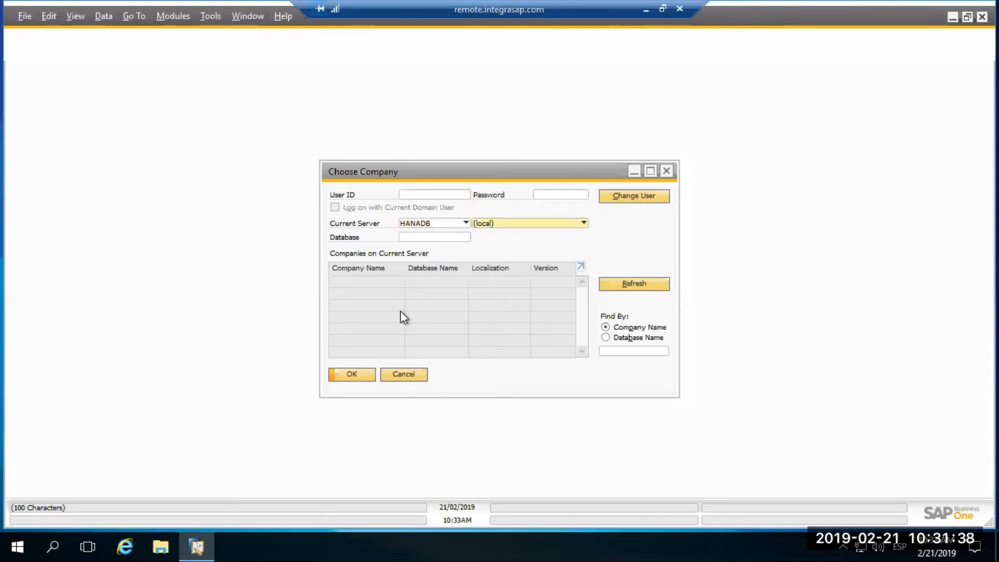
pyautogui.click(668, 171)
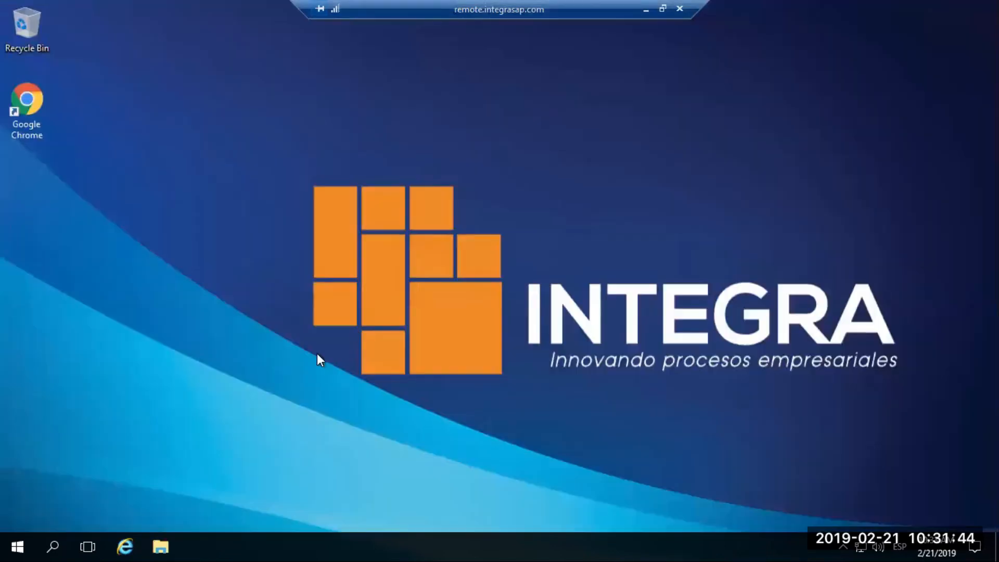
# Switch to the remote session where SAP Business One is already logged on and open the user definitions (Usuarios - Definiciones).
pyautogui.click(646, 9)
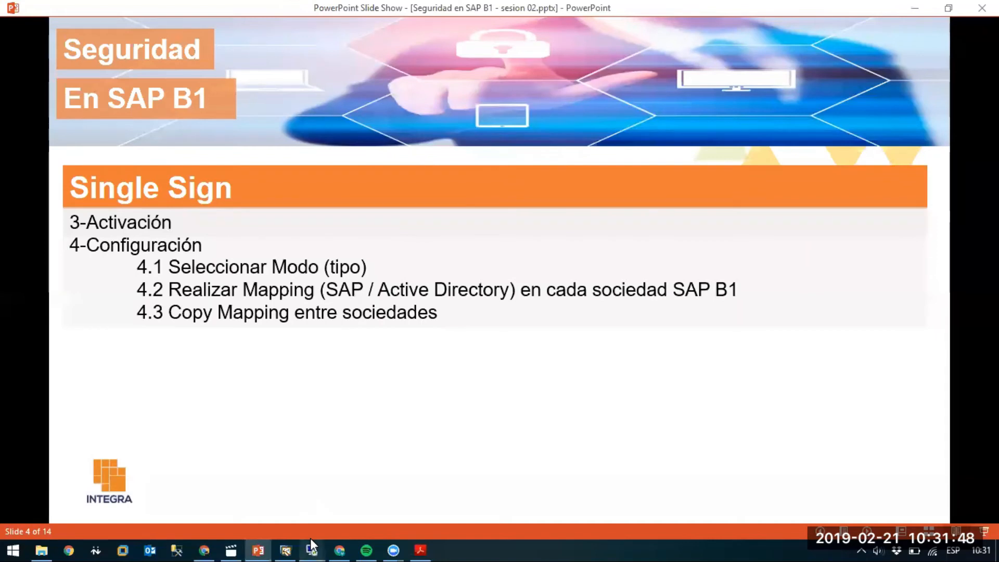
pyautogui.moveTo(312, 541)
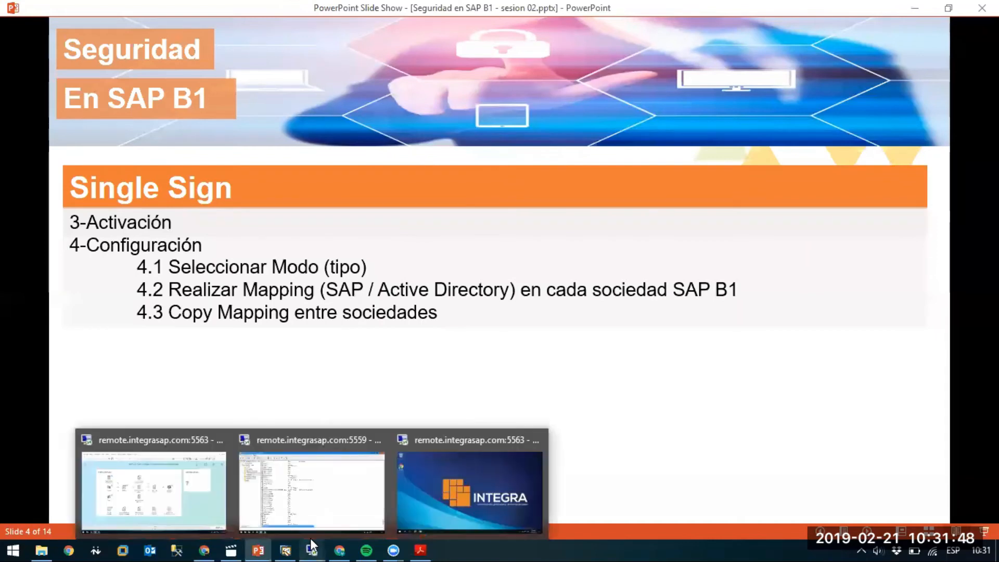
pyautogui.click(199, 509)
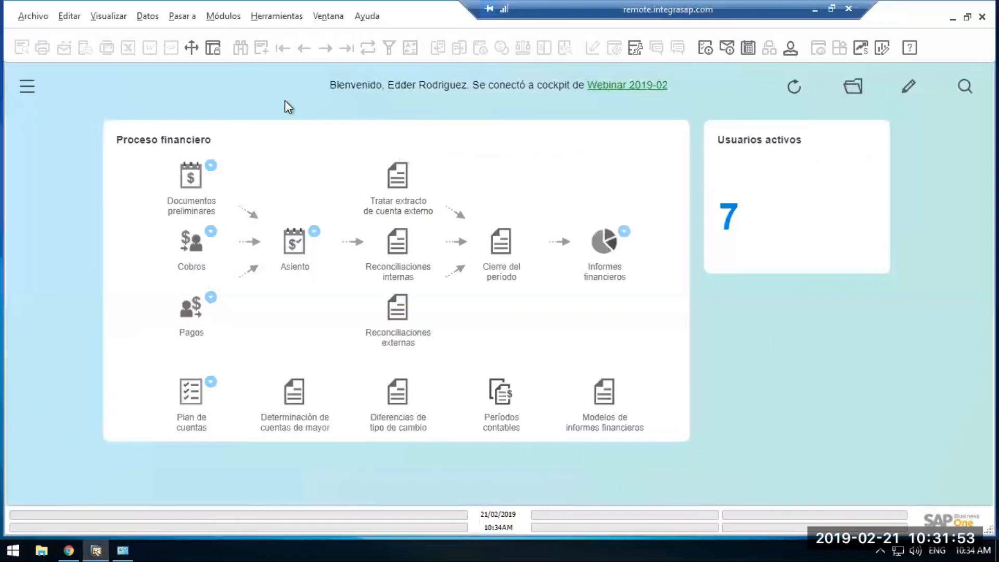
pyautogui.click(224, 20)
pyautogui.moveTo(317, 45)
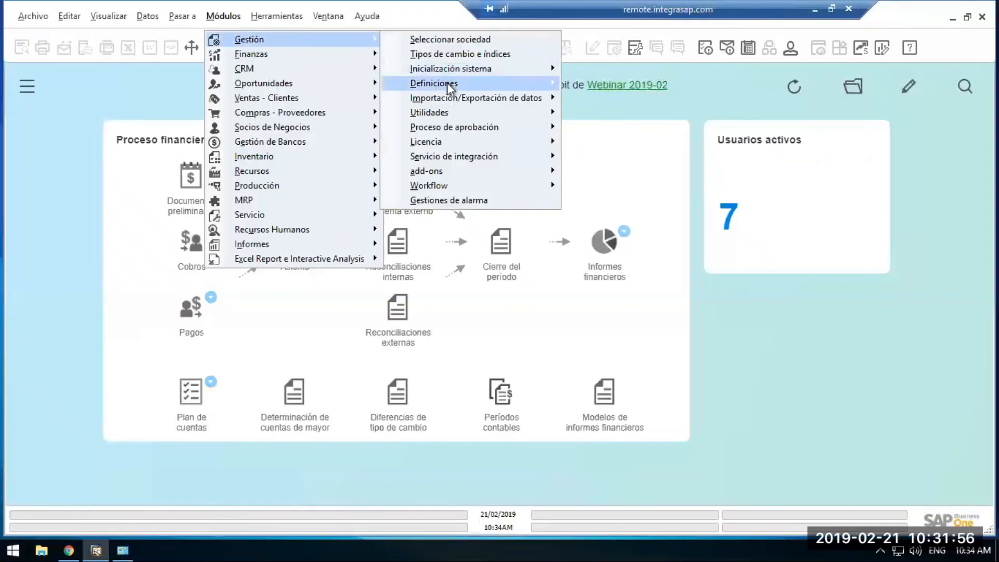
pyautogui.moveTo(448, 83)
pyautogui.moveTo(595, 84)
pyautogui.click(734, 85)
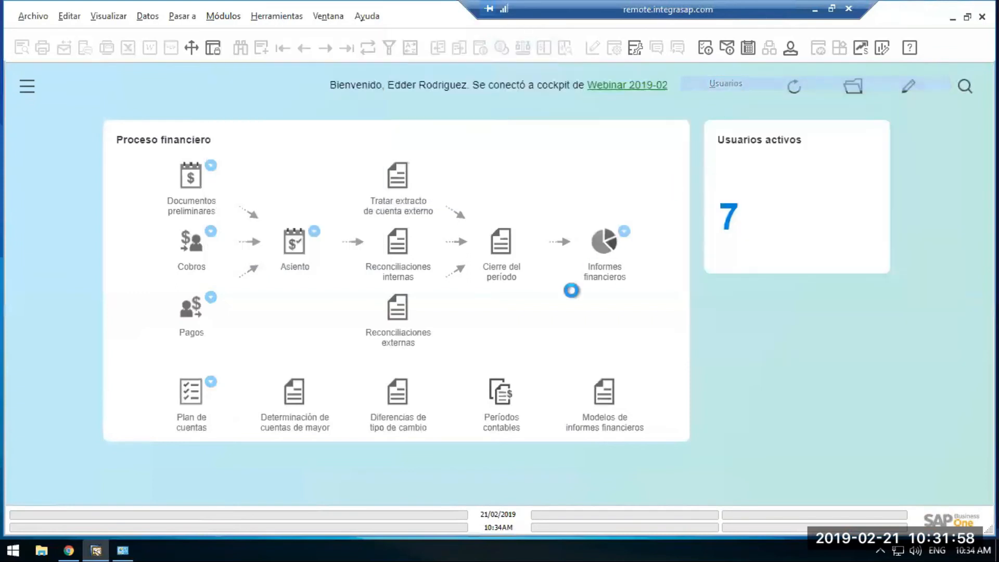
# Enter test.wc as the new user's code and Test WC as the user name.
pyautogui.write('test.wc')
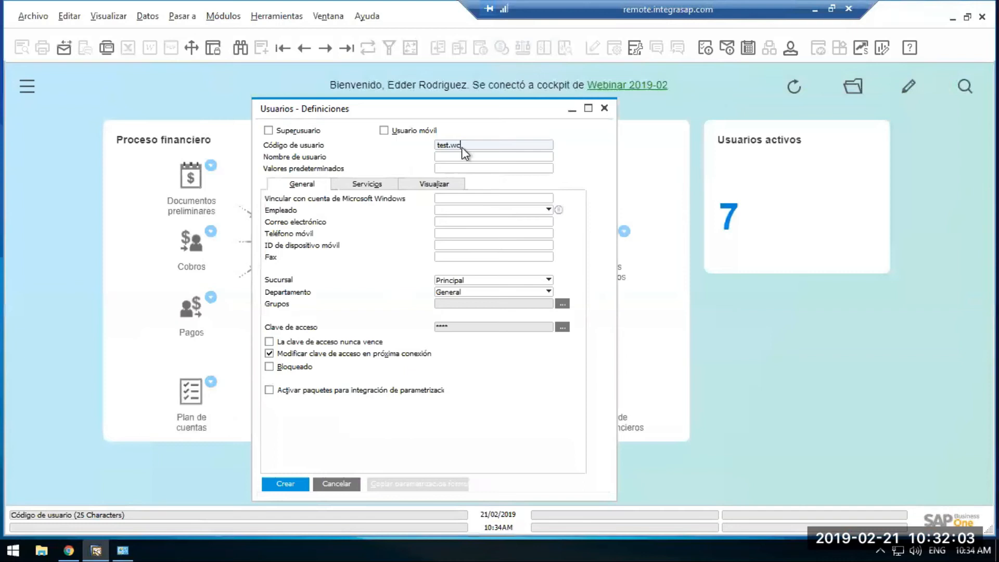
pyautogui.press('Tab')
pyautogui.write('Test WC')
pyautogui.press('Tab')
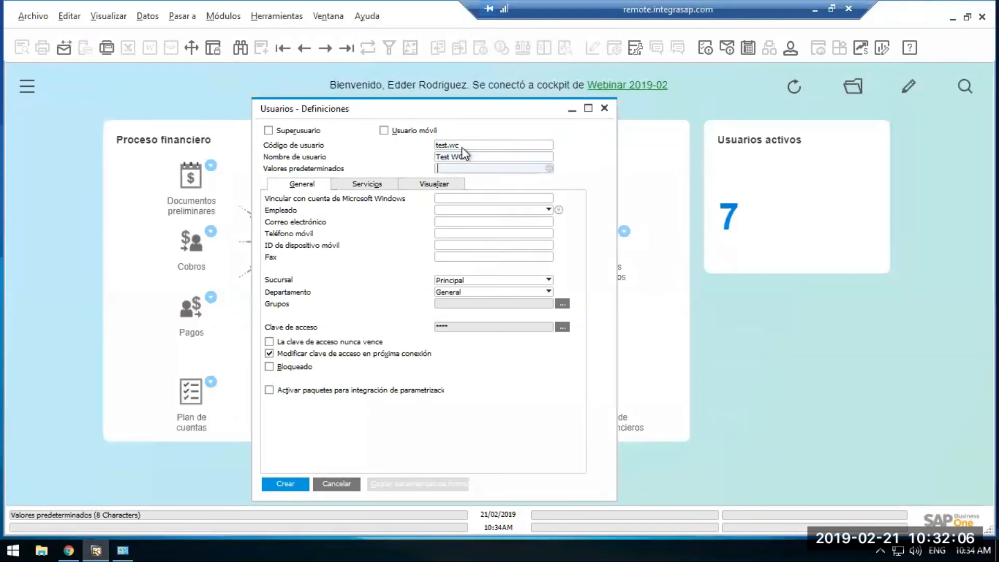
# Set the new user's password to never expire, and enter and confirm the access password.
pyautogui.click(277, 343)
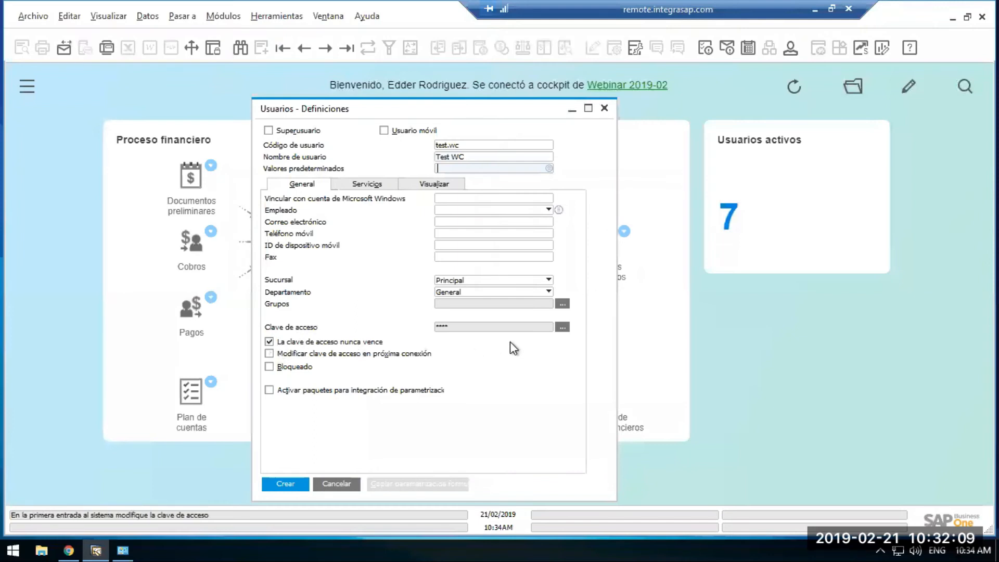
pyautogui.click(562, 327)
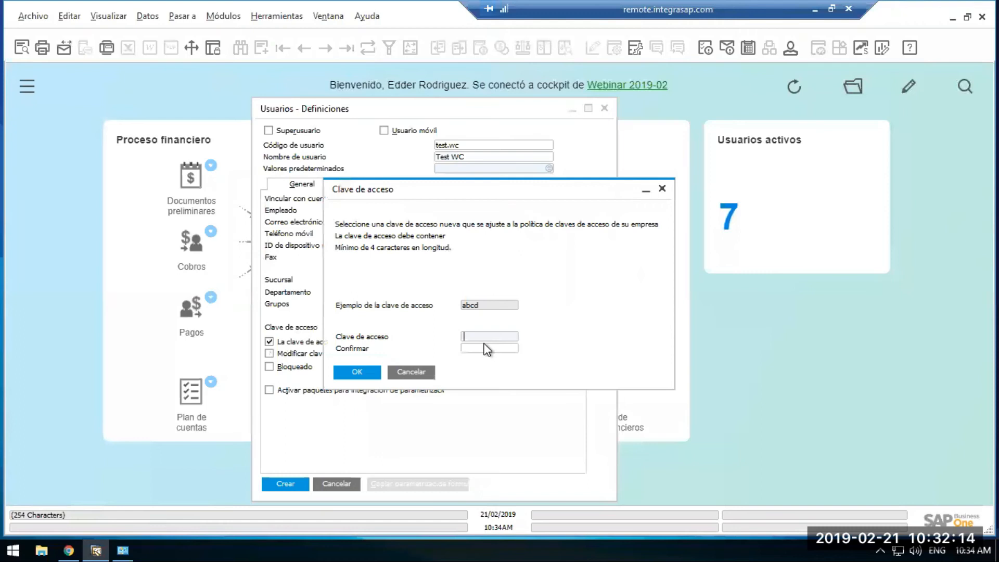
pyautogui.write('********')
pyautogui.press('Tab')
pyautogui.write('*******')
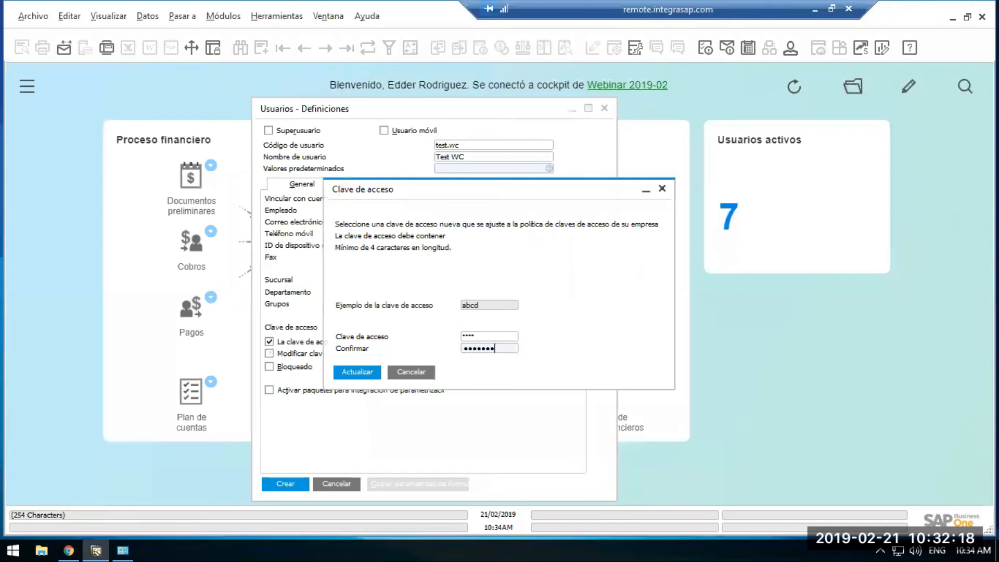
pyautogui.click(366, 372)
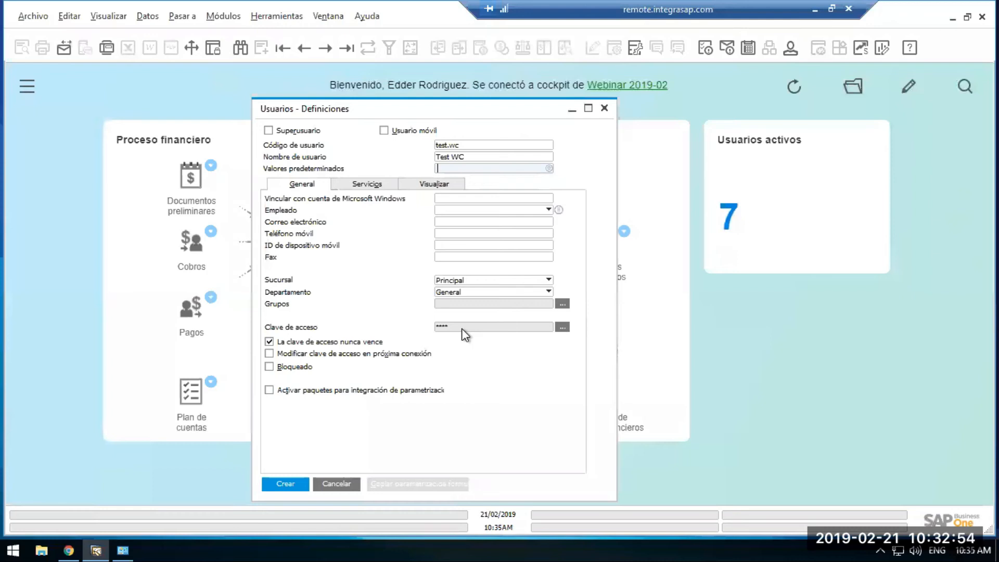
# Link the user to the Windows account INTEGRAGT\test.wc and create it, closing the user definitions after checking the saved record.
pyautogui.click(445, 199)
pyautogui.write('INTE')
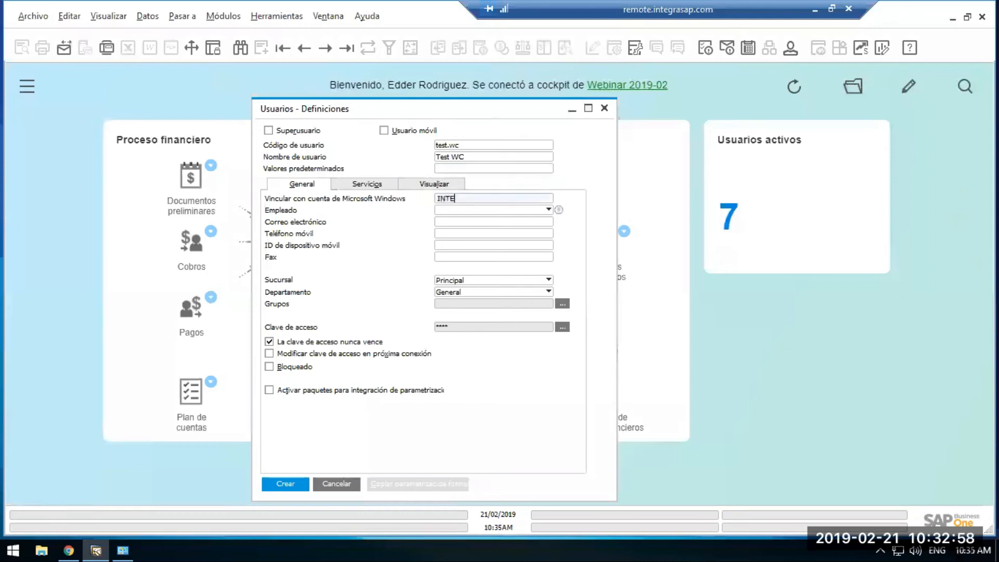
pyautogui.write('GRAGT\\test.wc')
pyautogui.click(286, 484)
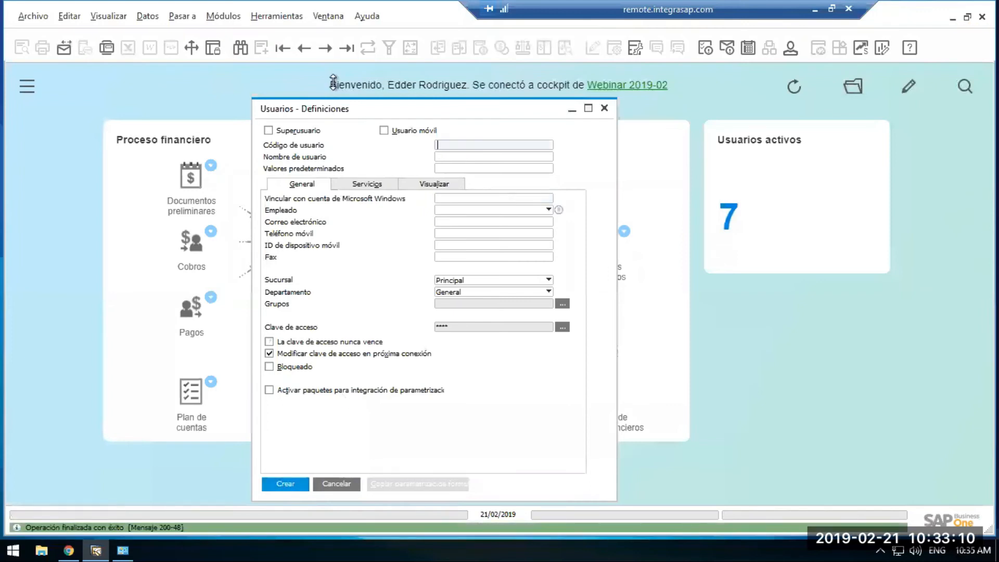
pyautogui.click(347, 50)
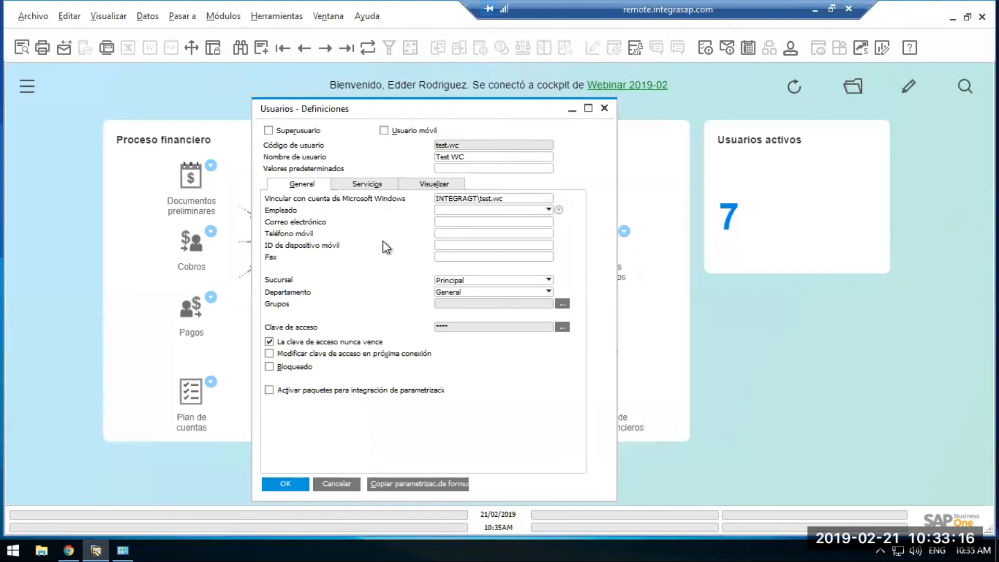
pyautogui.click(336, 485)
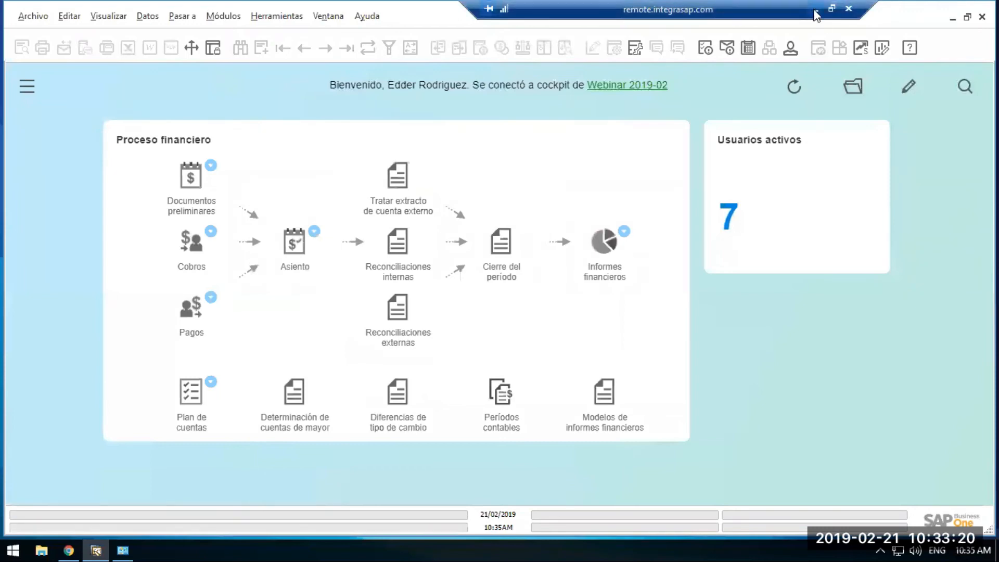
# Switch to the test user's remote desktop session and start the SAP Business One Client (32-bit).
pyautogui.hotkey('alt', 'Tab')
pyautogui.click(309, 541)
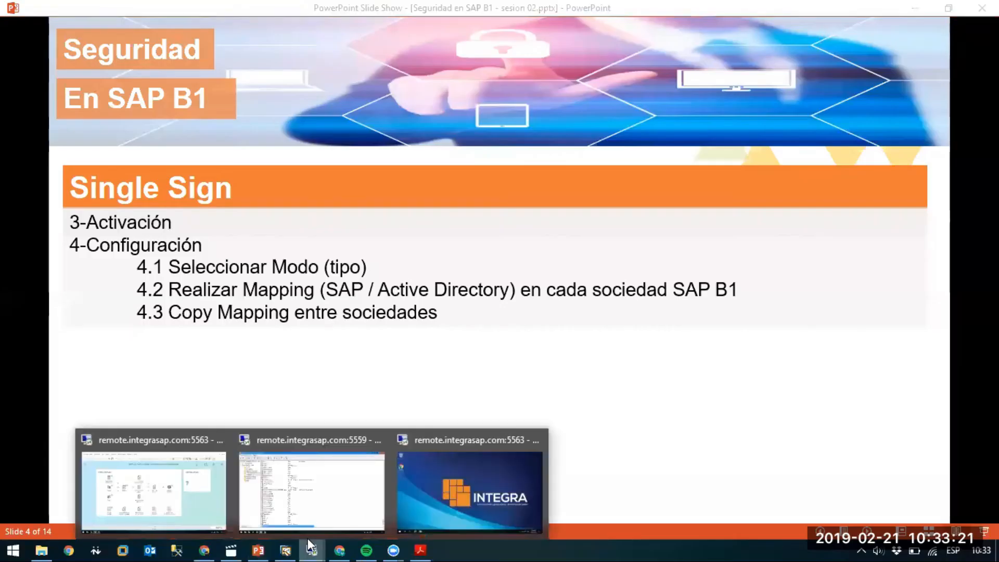
pyautogui.click(482, 508)
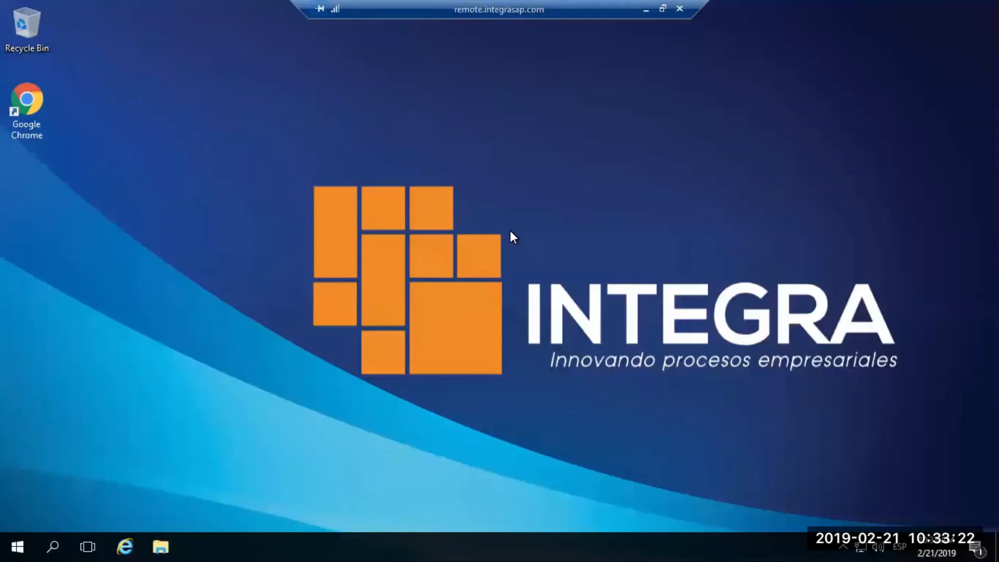
pyautogui.click(26, 541)
pyautogui.scroll(-10, 182, 370)
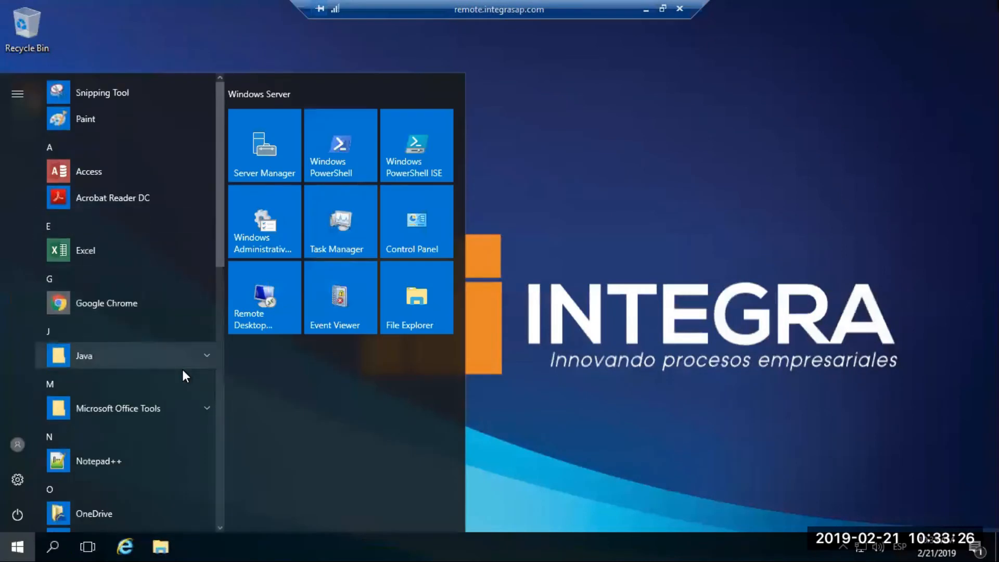
pyautogui.scroll(3, 131, 217)
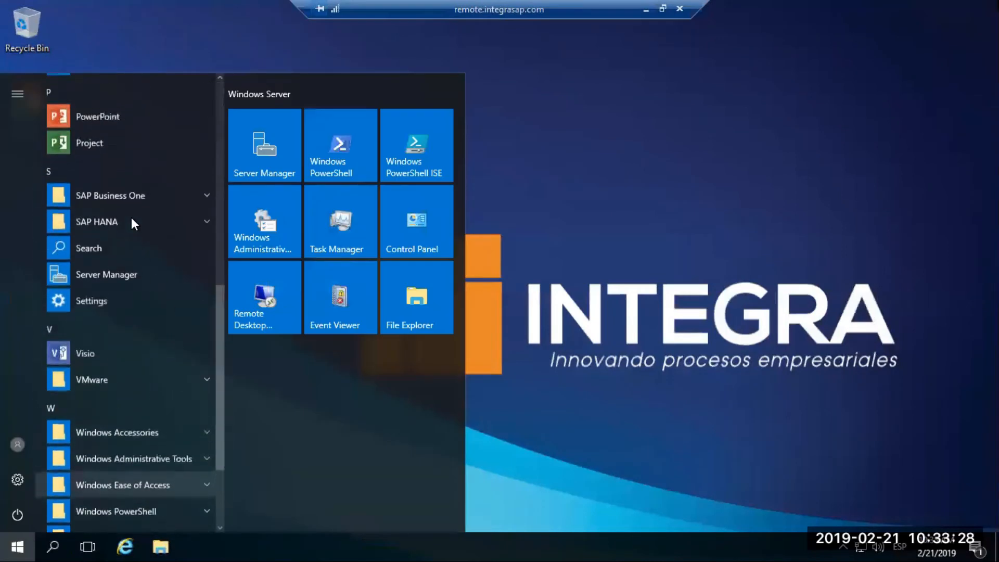
pyautogui.click(131, 199)
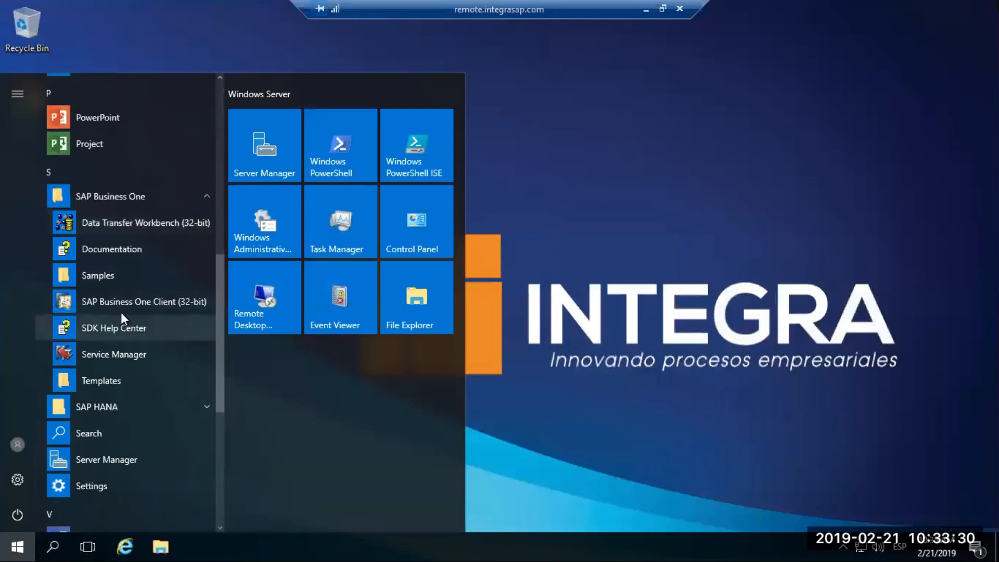
pyautogui.click(156, 300)
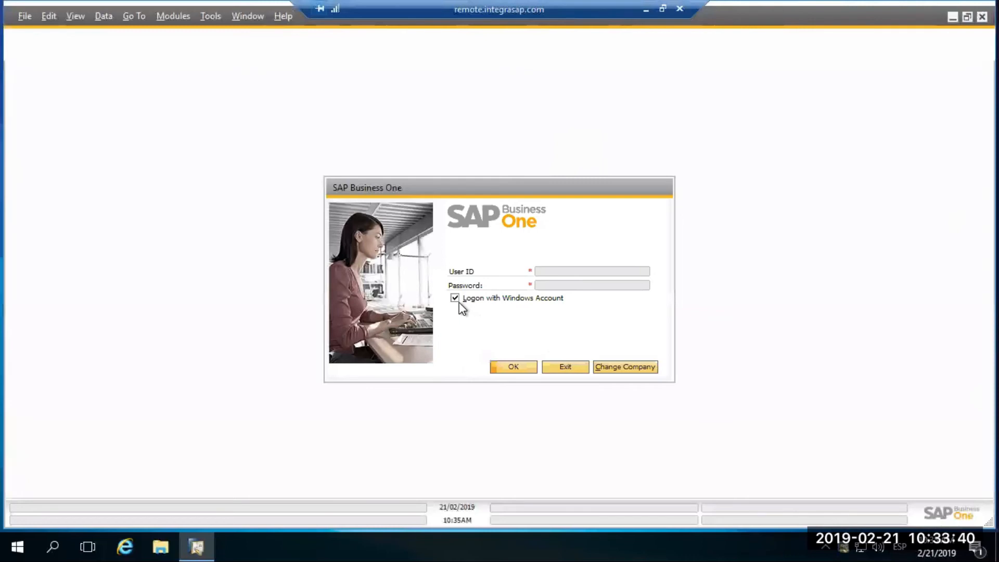
# Change the company, setting the current server to HANADB and selecting Webinar 2019-02.
pyautogui.click(611, 367)
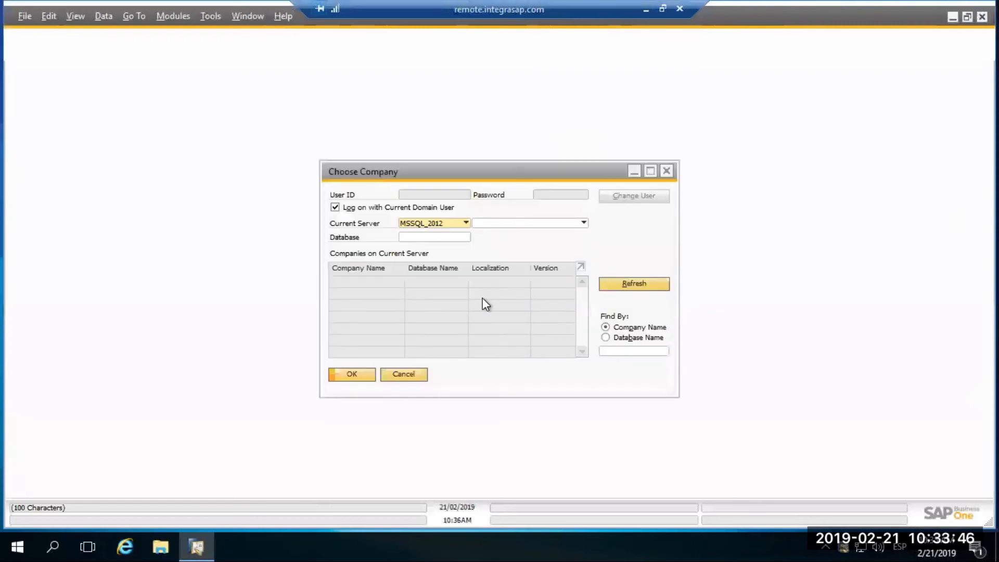
pyautogui.click(446, 224)
pyautogui.click(439, 247)
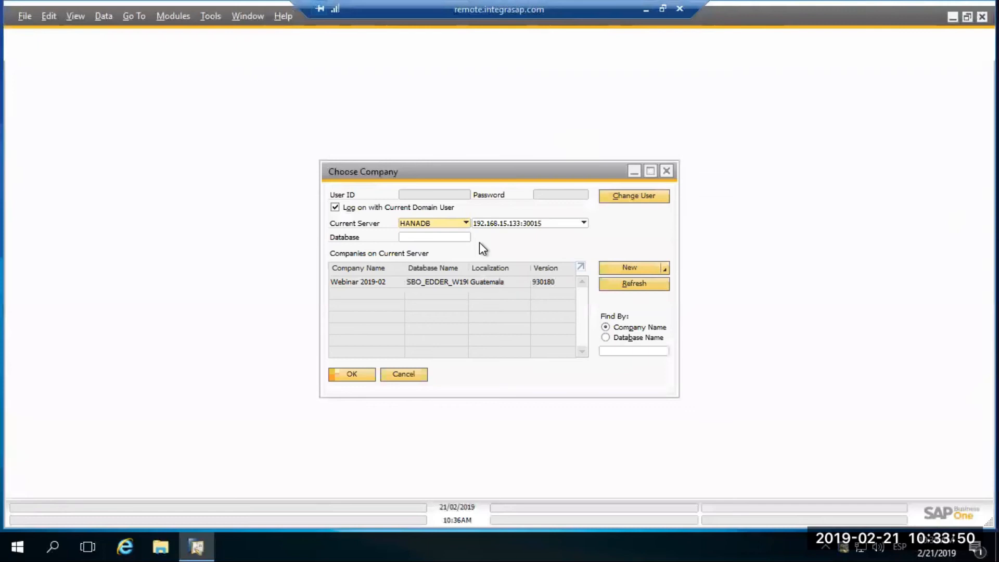
pyautogui.click(379, 282)
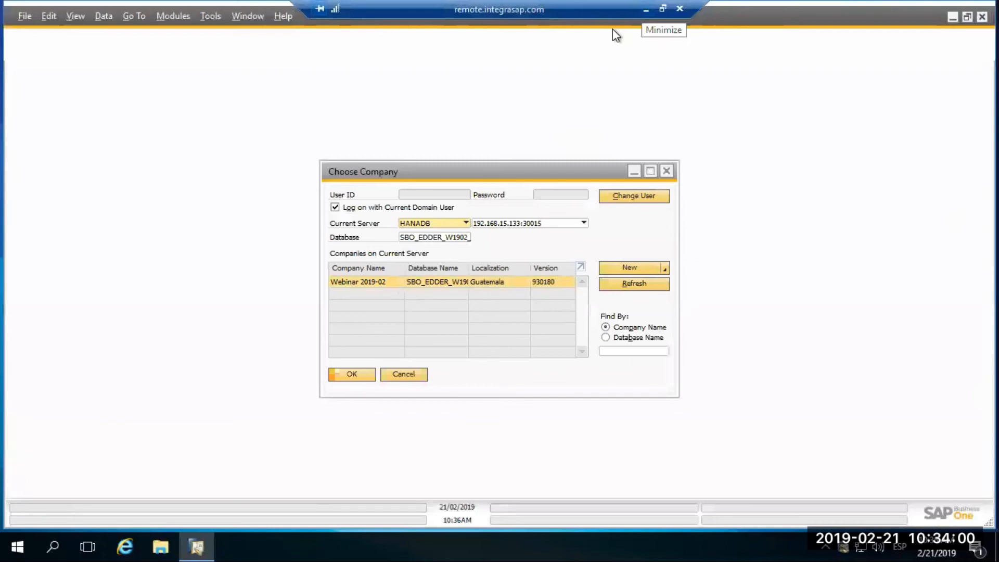
# Switch to the administrator's remote session and examine the companies offered under Seleccionar sociedad, closing the list without changes.
pyautogui.click(646, 9)
pyautogui.moveTo(322, 540)
pyautogui.click(333, 489)
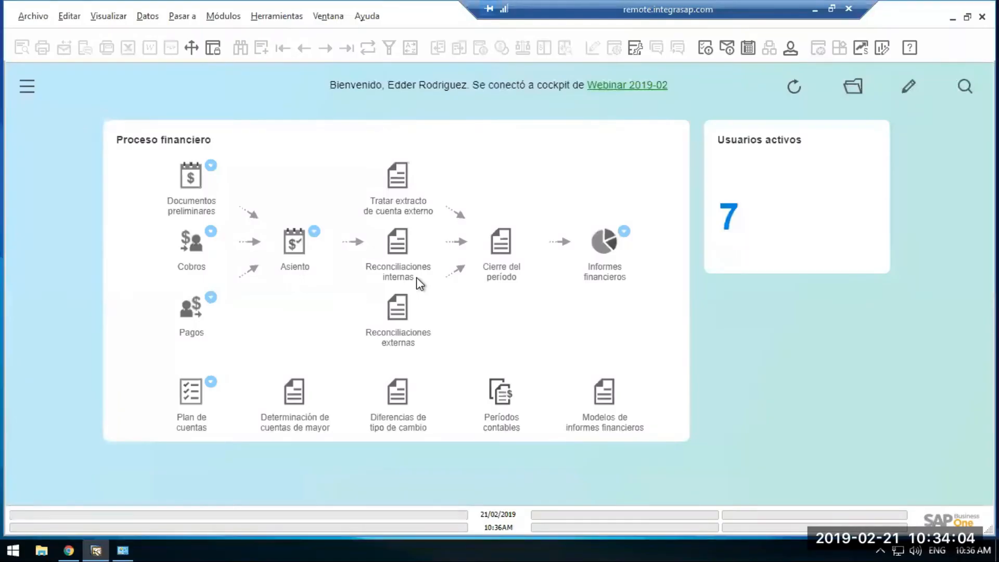
pyautogui.click(240, 21)
pyautogui.moveTo(255, 40)
pyautogui.click(447, 41)
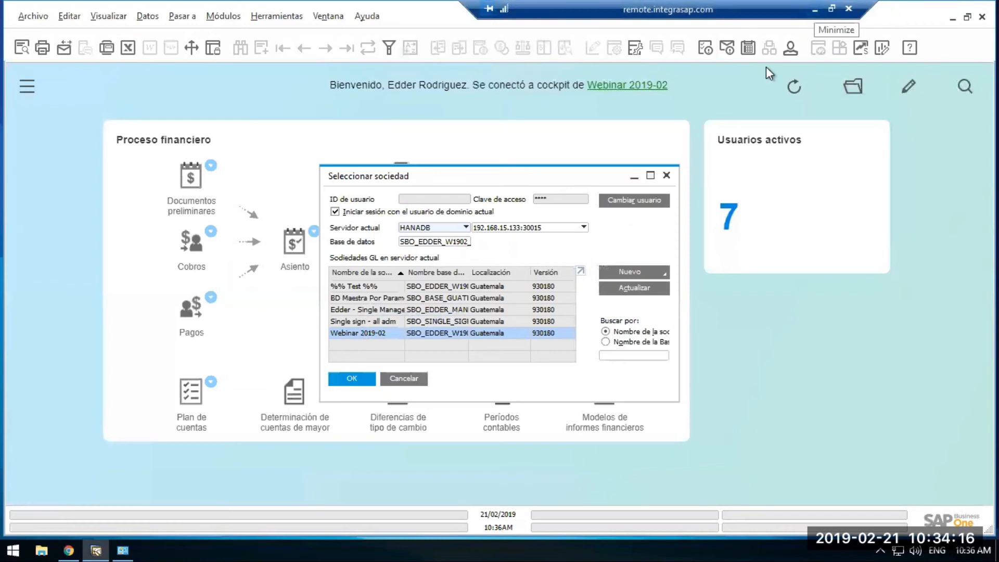
pyautogui.click(416, 372)
# Open the general user definitions (Usuarios - Definiciones) and retrieve the record of user test.wc.
pyautogui.click(224, 16)
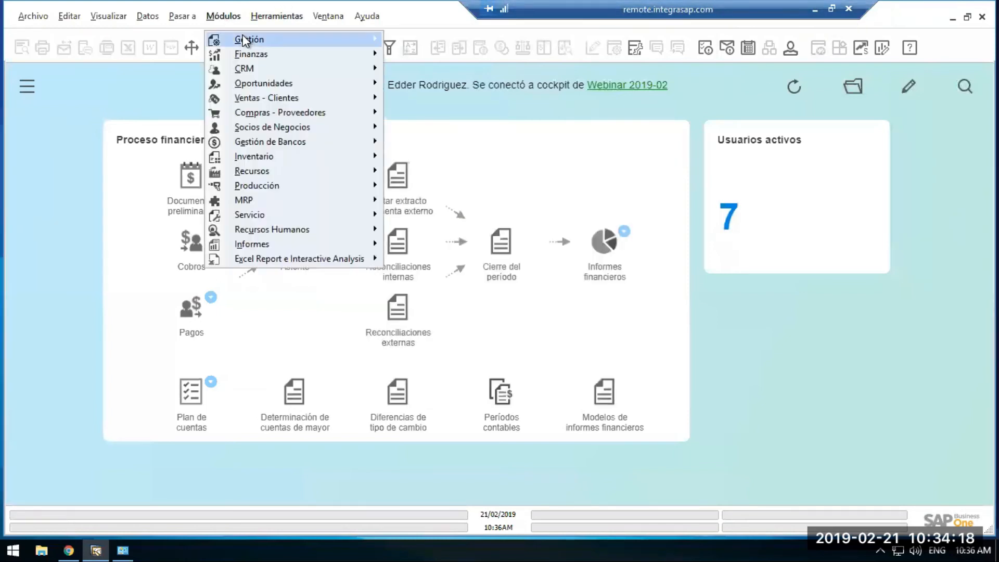
pyautogui.moveTo(245, 40)
pyautogui.moveTo(439, 83)
pyautogui.moveTo(621, 85)
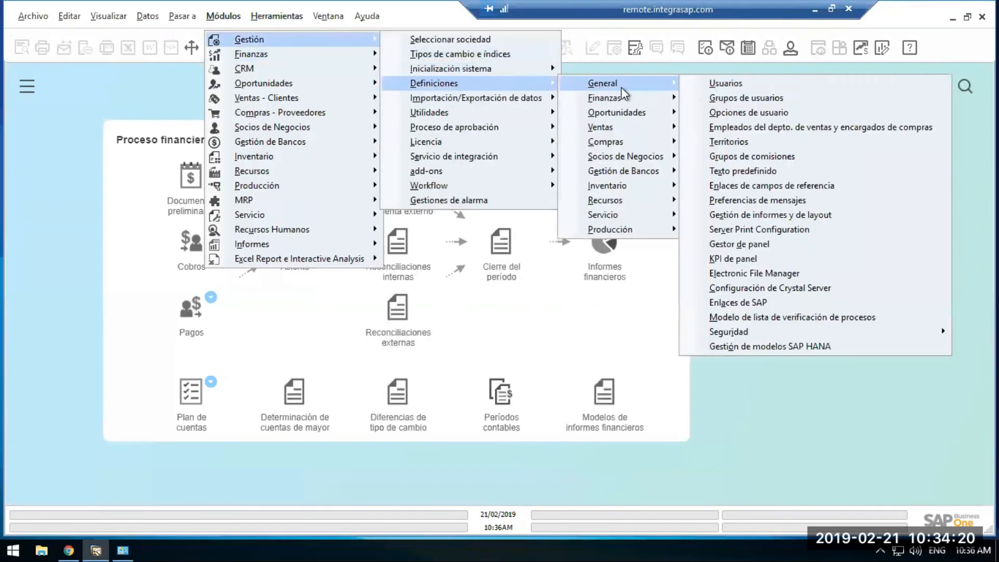
pyautogui.click(690, 85)
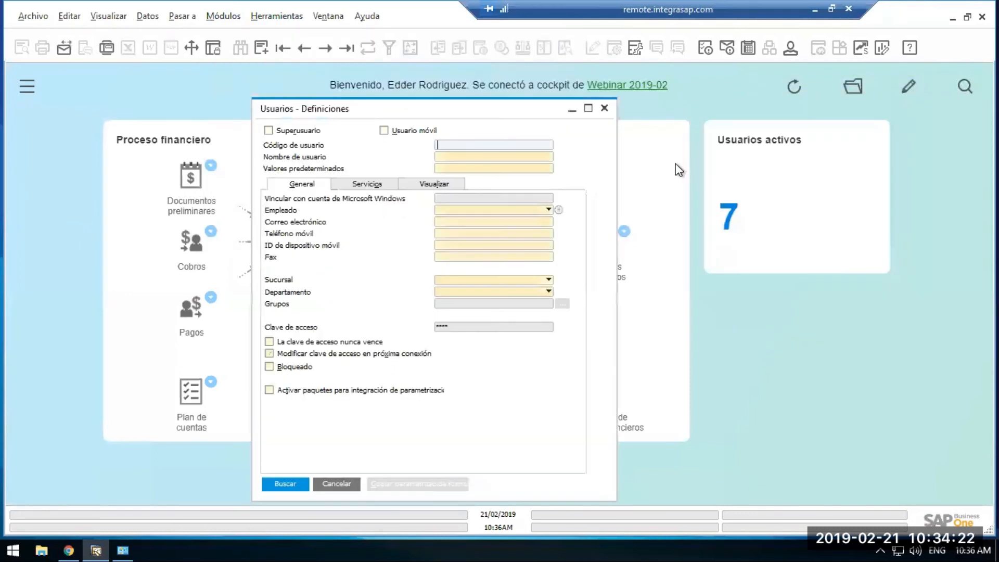
pyautogui.press('BackSpace')
pyautogui.write('tes')
pyautogui.press('Return')
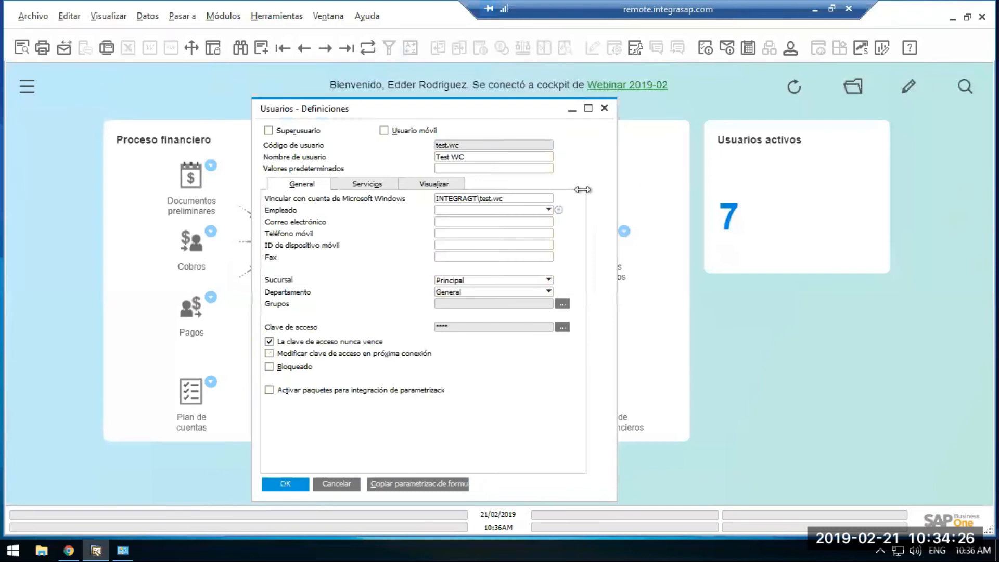
# Set the test.wc user's display language to Spanish (Latin America), save the record and close the definitions.
pyautogui.click(434, 183)
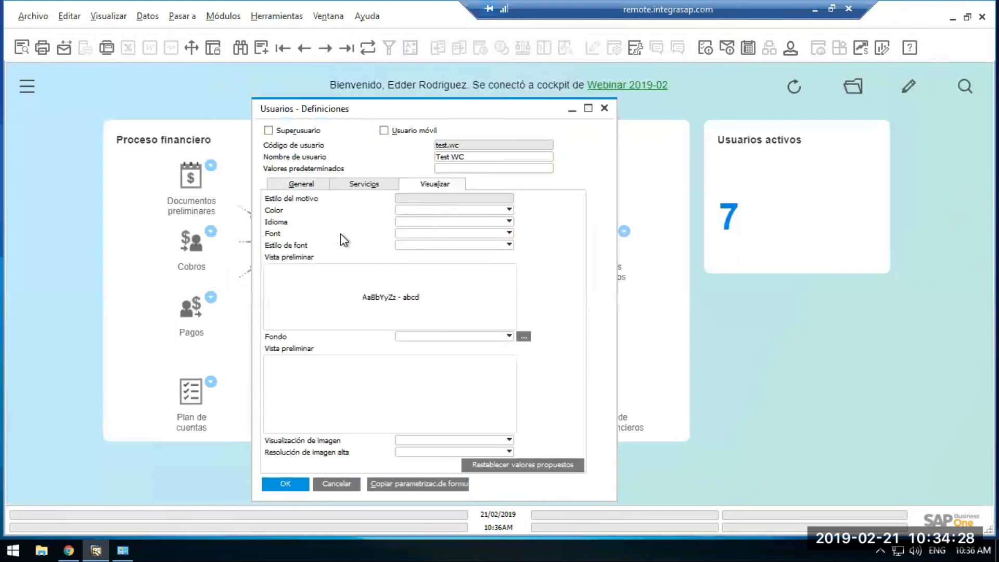
pyautogui.click(434, 222)
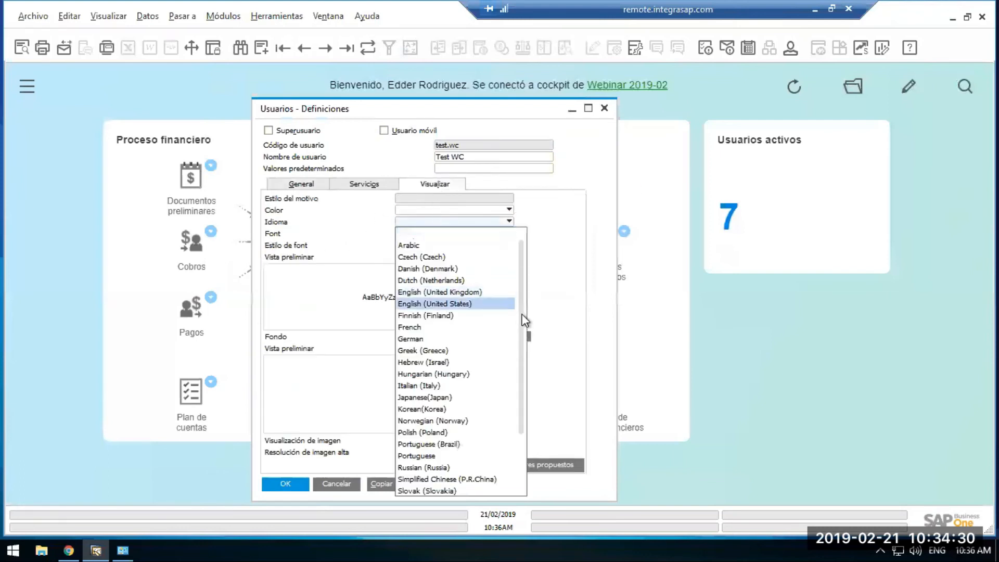
pyautogui.scroll(-2, 520, 375)
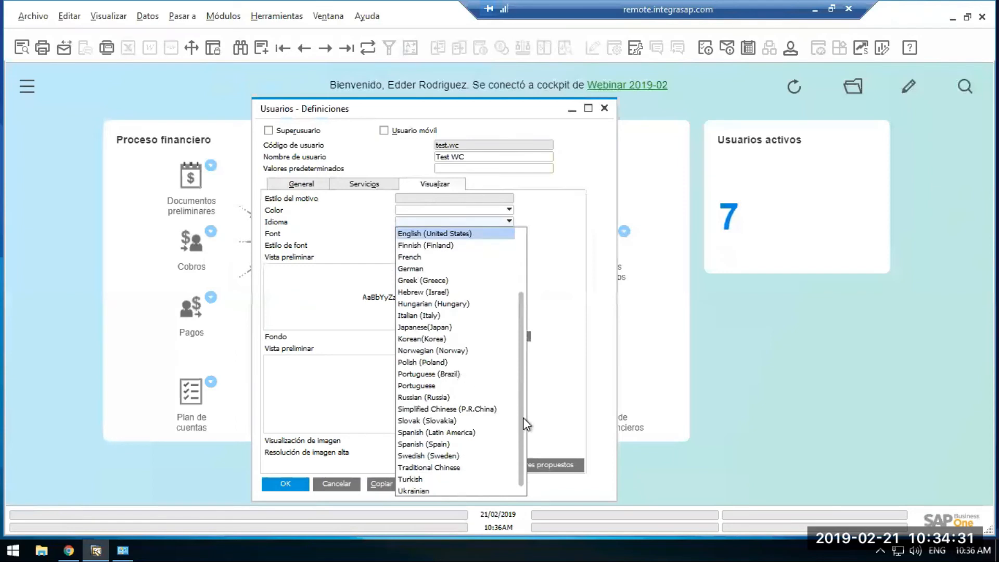
pyautogui.click(447, 431)
pyautogui.click(271, 485)
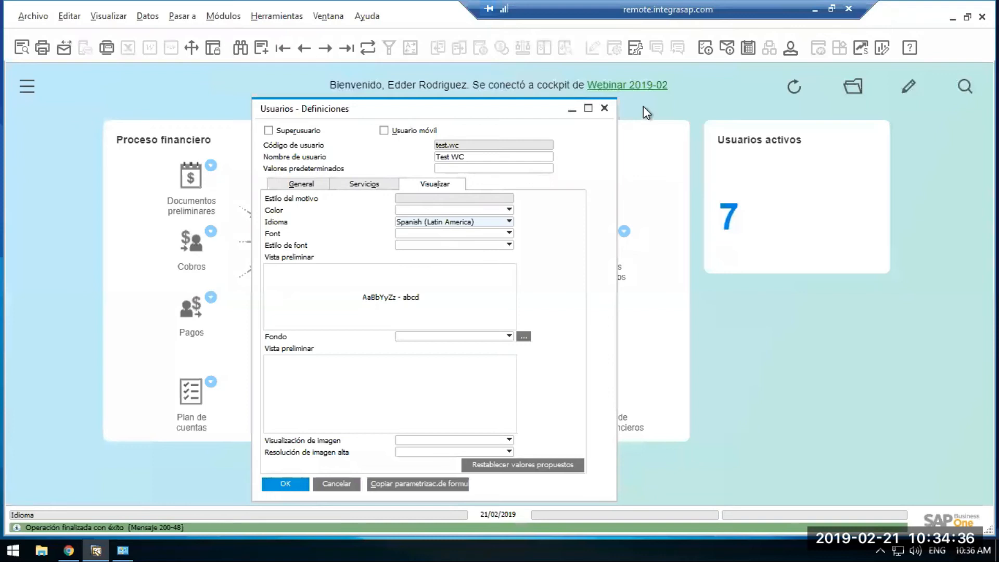
pyautogui.click(605, 108)
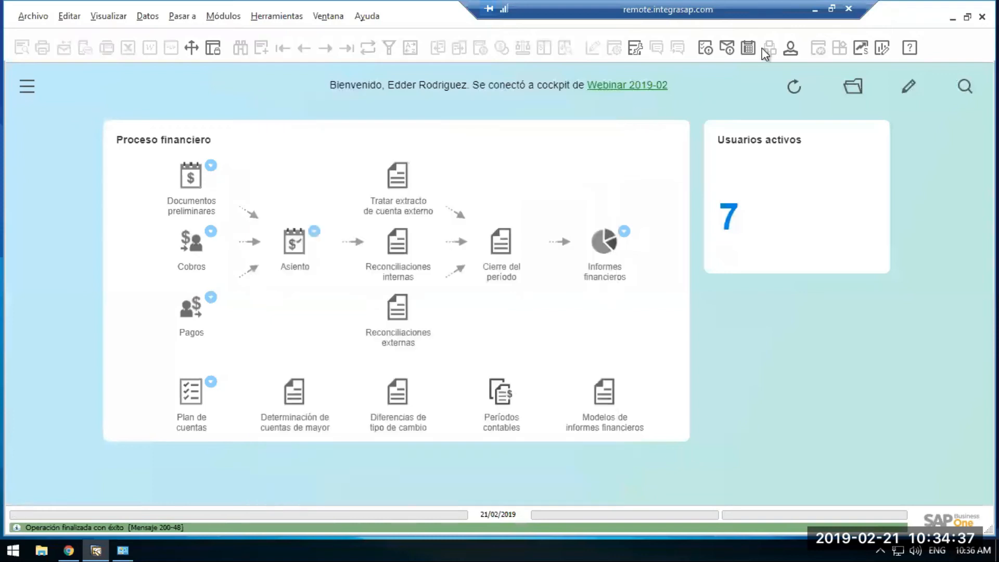
# Return to the test user's remote session, refresh the company list and select Webinar 2019-02 again.
pyautogui.click(814, 10)
pyautogui.moveTo(313, 547)
pyautogui.click(453, 505)
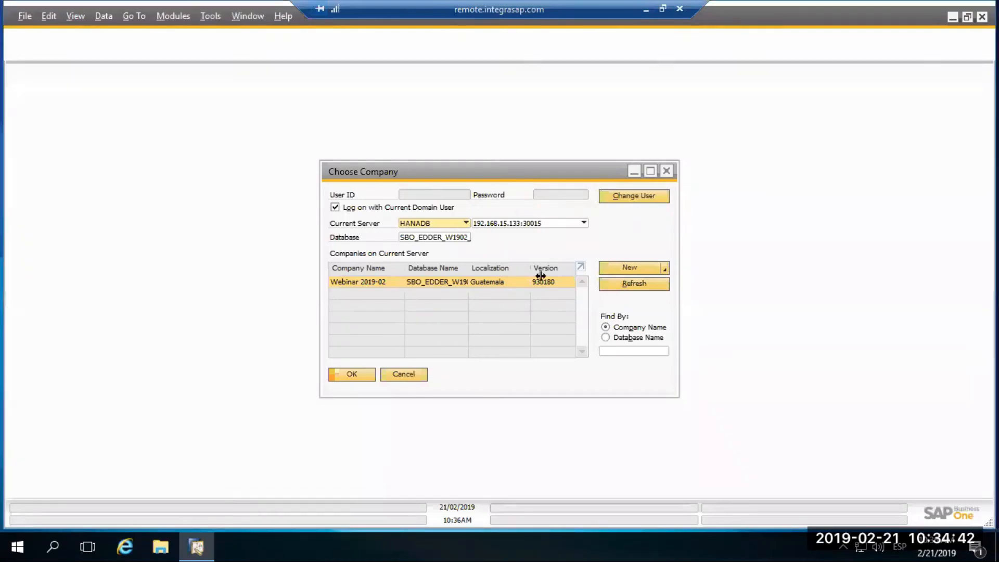
pyautogui.click(617, 286)
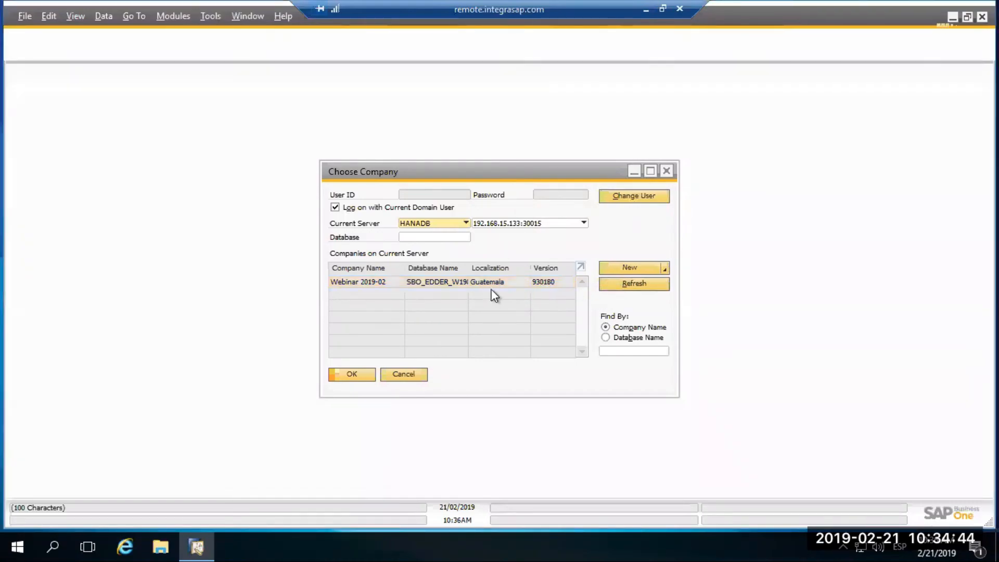
pyautogui.click(454, 285)
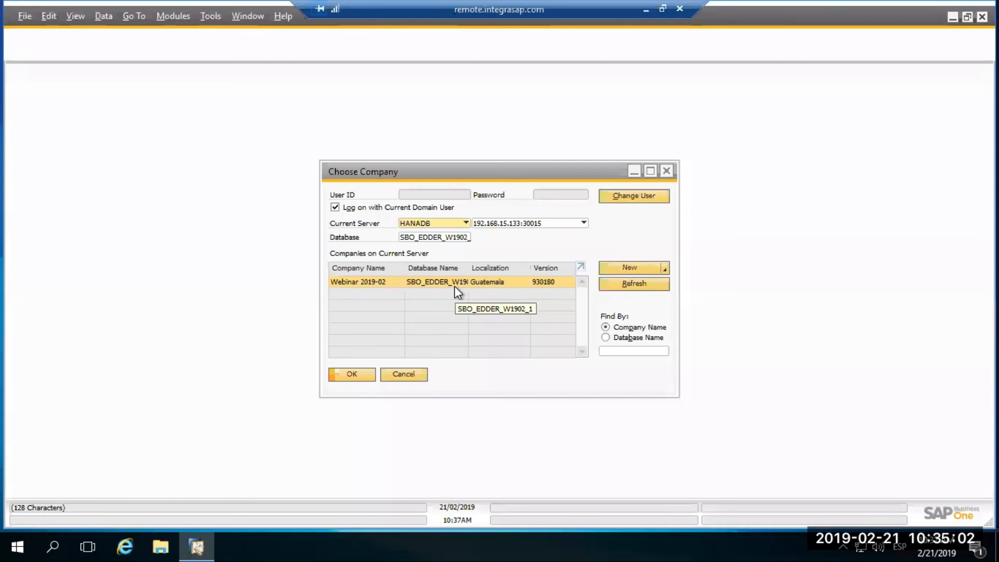
# Log on to the selected company and confirm the domain user binding with the SAP Business One password.
pyautogui.click(349, 371)
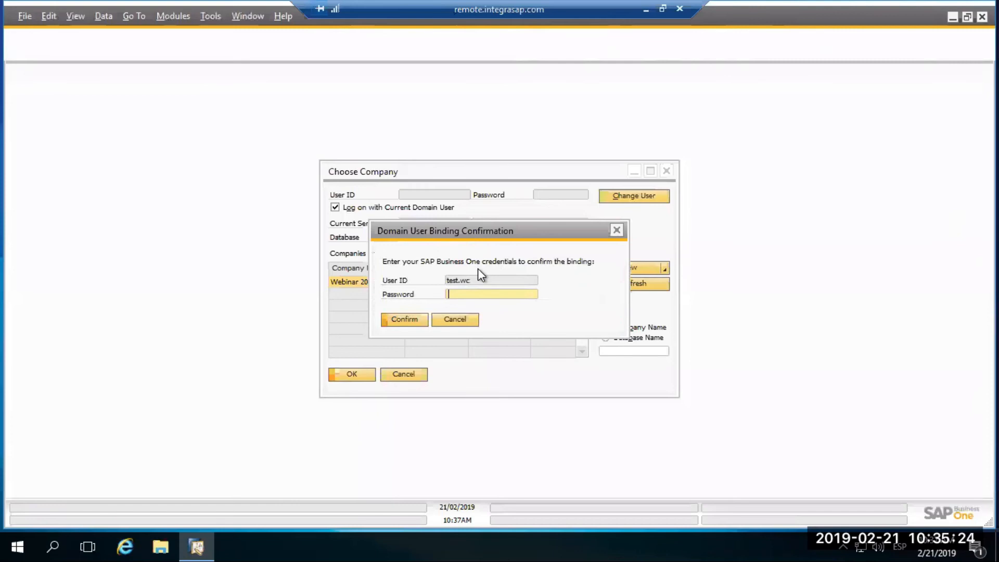
pyautogui.write('1234')
pyautogui.press('Return')
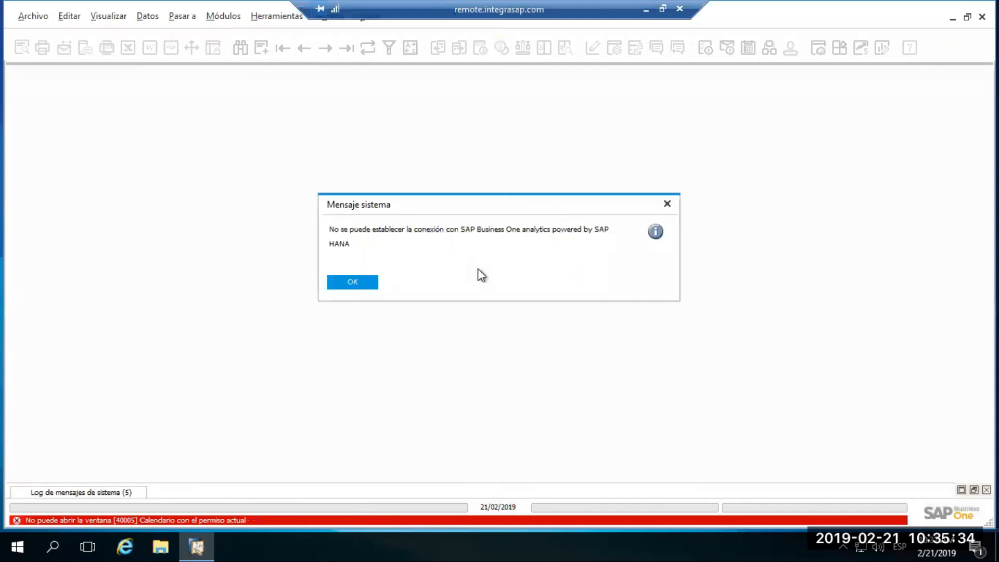
# Dismiss the system message, disable showing the Bienvenido page at startup and close that page.
pyautogui.click(359, 282)
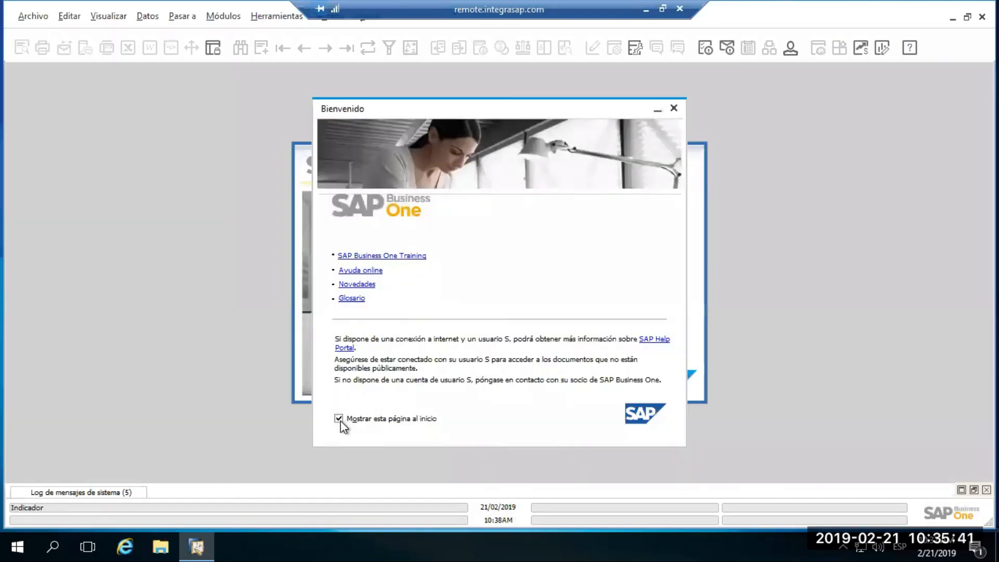
pyautogui.click(339, 418)
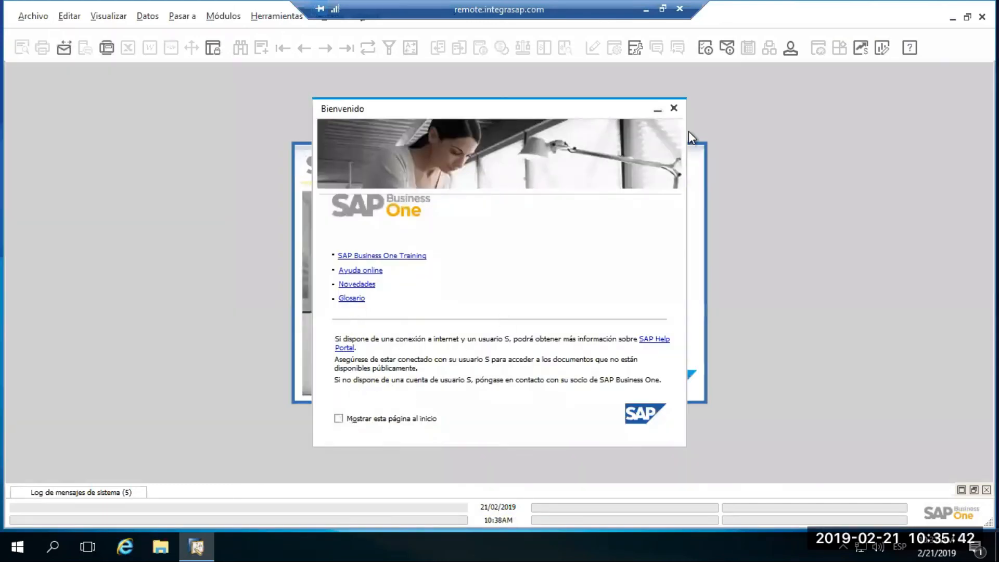
pyautogui.click(673, 108)
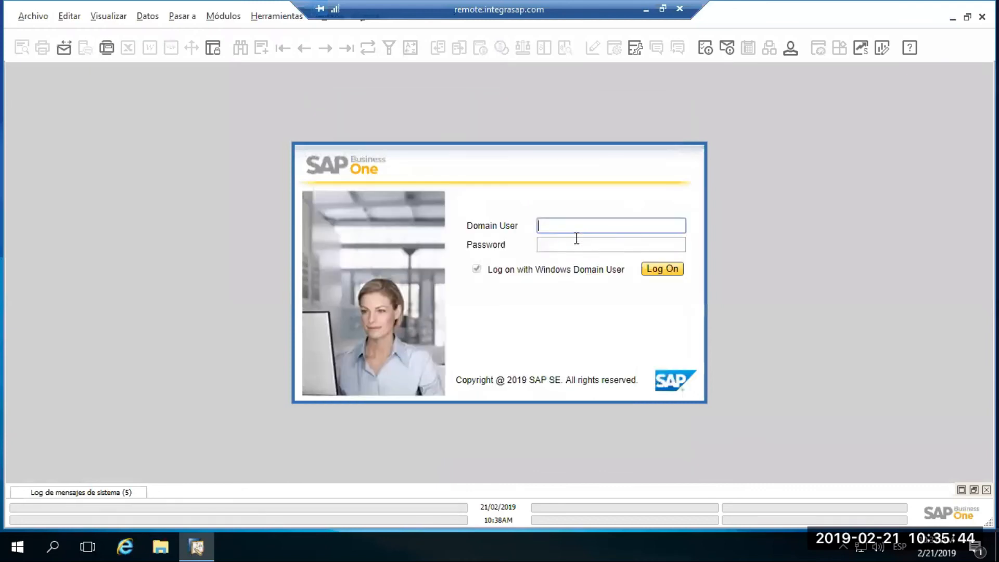
pyautogui.write('INTEGRAG')
pyautogui.hotkey('ctrl', 'a')
pyautogui.press('BackSpace')
pyautogui.click(654, 270)
# Log on with the Windows domain user INTEGRAGT\test.wc and the account password.
pyautogui.click(567, 224)
pyautogui.write('INTEGRAgt')
pyautogui.press('BackSpace')
pyautogui.press('BackSpace')
pyautogui.press('BackSpace')
pyautogui.write('AG')
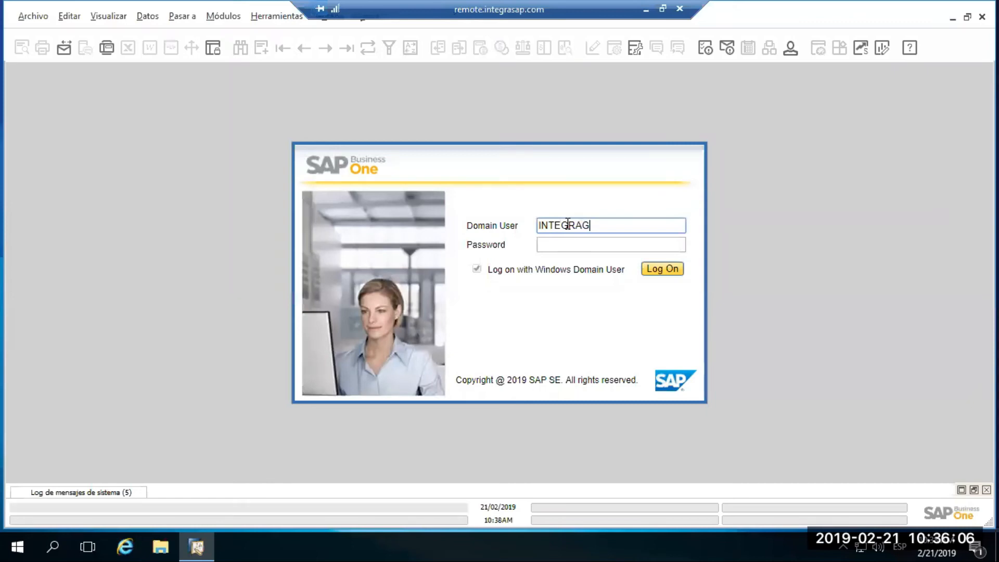
pyautogui.write('T\\test.wc')
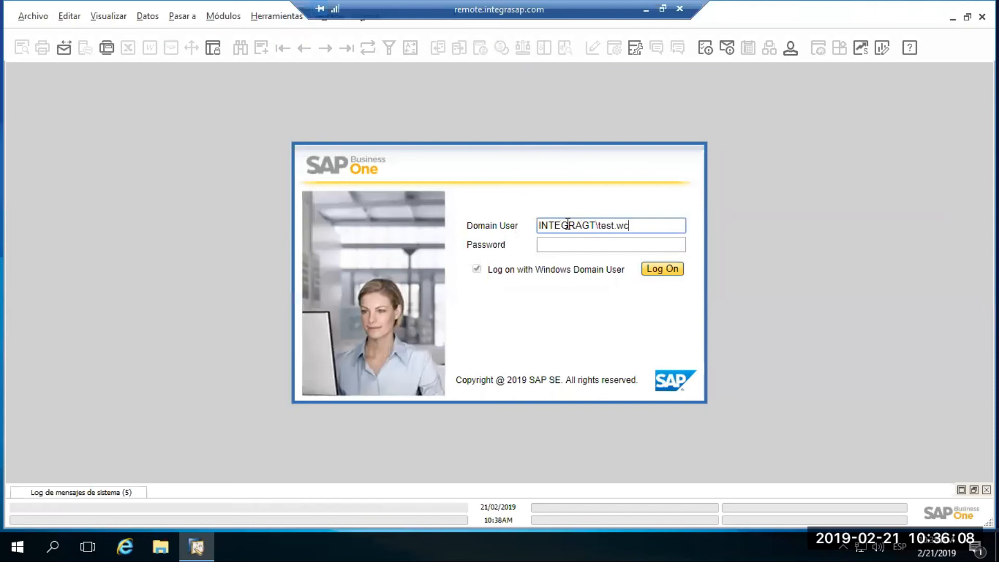
pyautogui.press('Tab')
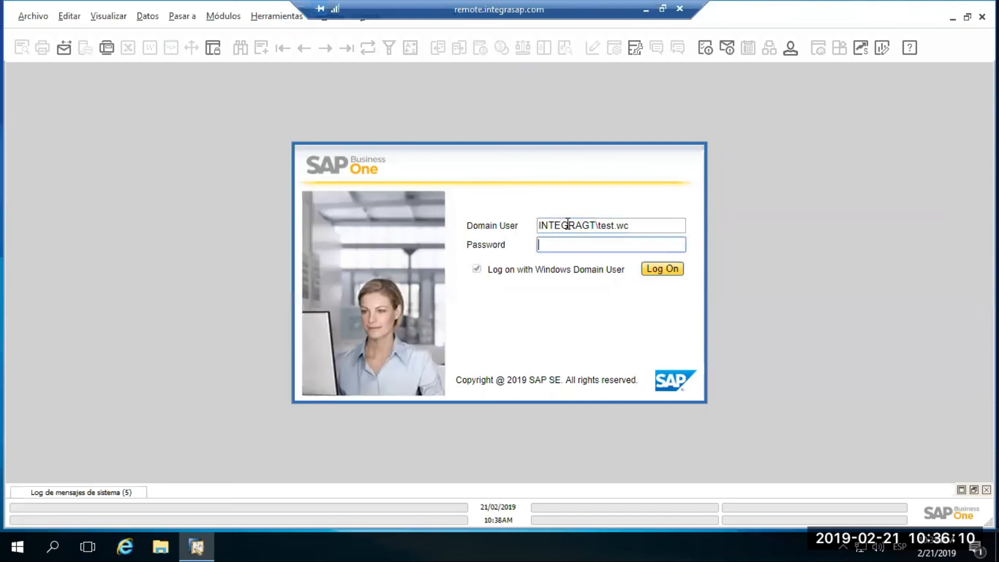
pyautogui.write('*********')
pyautogui.press('Return')
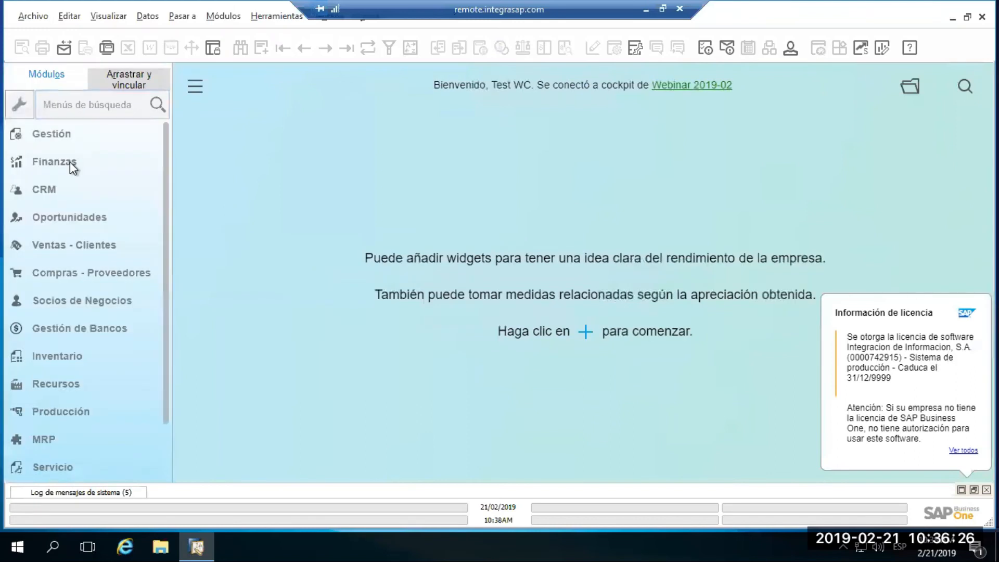
# Try to open a delivery (Entrega) from Ventas - Clientes, dismiss the system message and collapse the module.
pyautogui.click(64, 248)
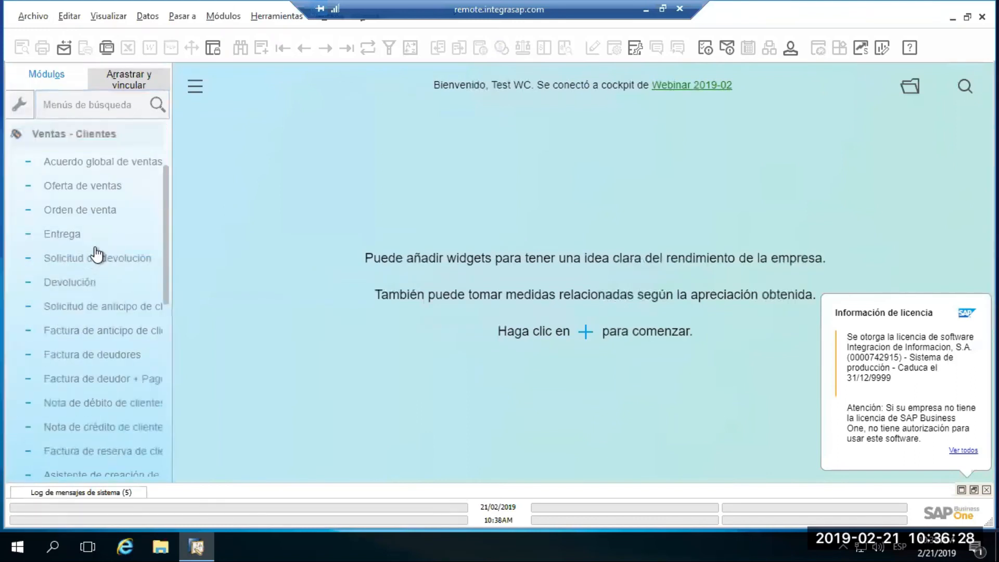
pyautogui.click(93, 237)
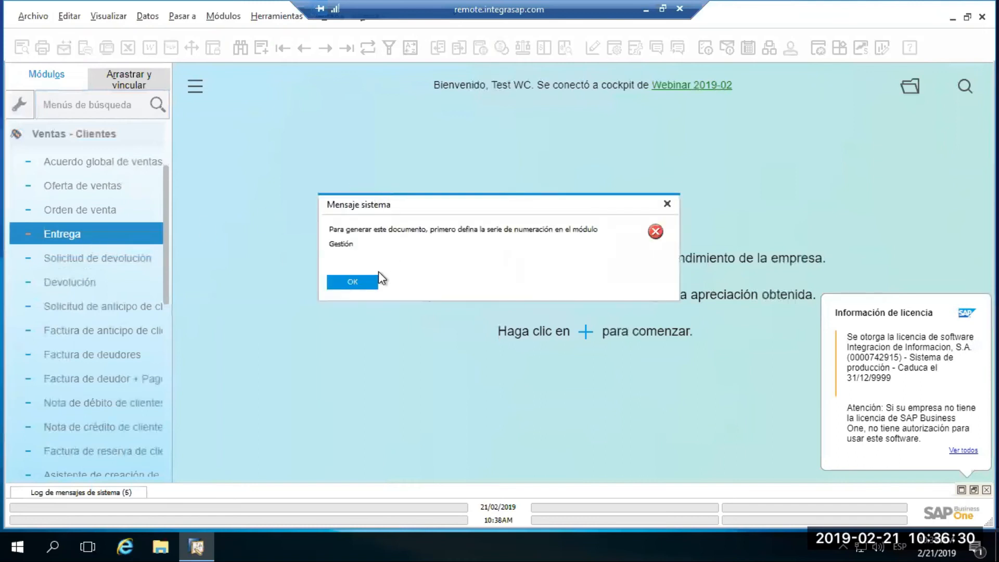
pyautogui.click(351, 283)
pyautogui.click(92, 137)
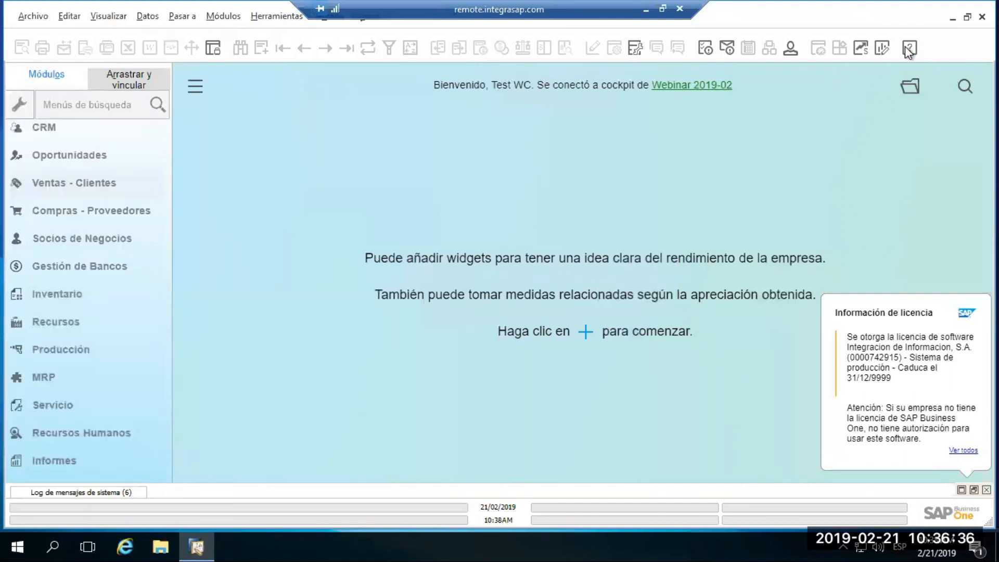
# Exit SAP Business One and sign out of the remote Windows session.
pyautogui.click(982, 17)
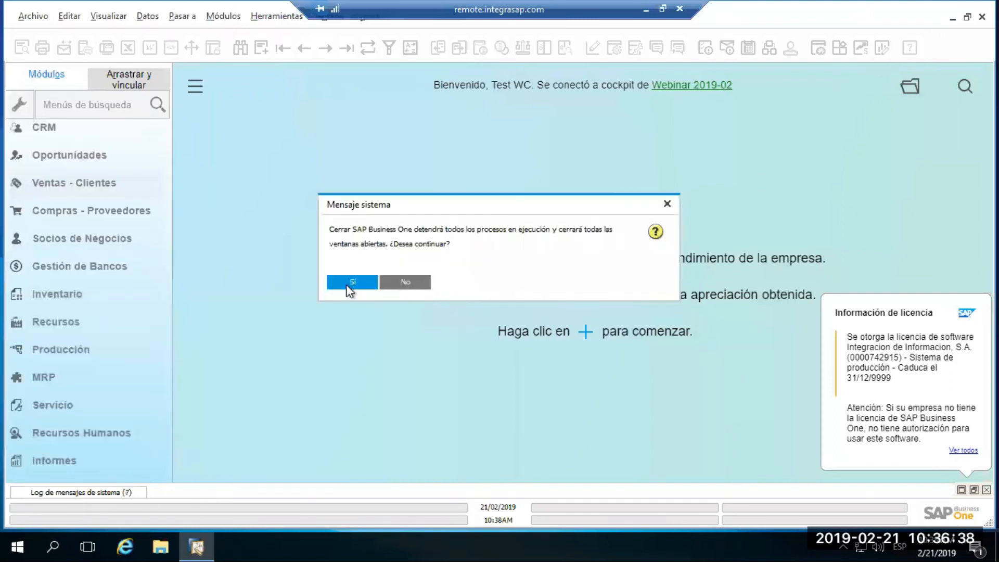
pyautogui.click(349, 283)
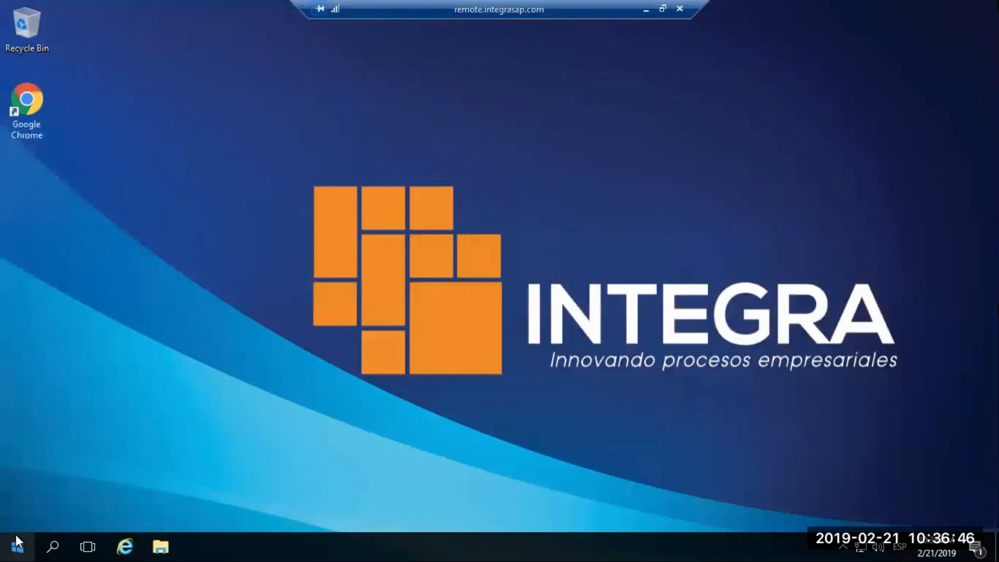
pyautogui.rightClick(16, 538)
pyautogui.moveTo(60, 515)
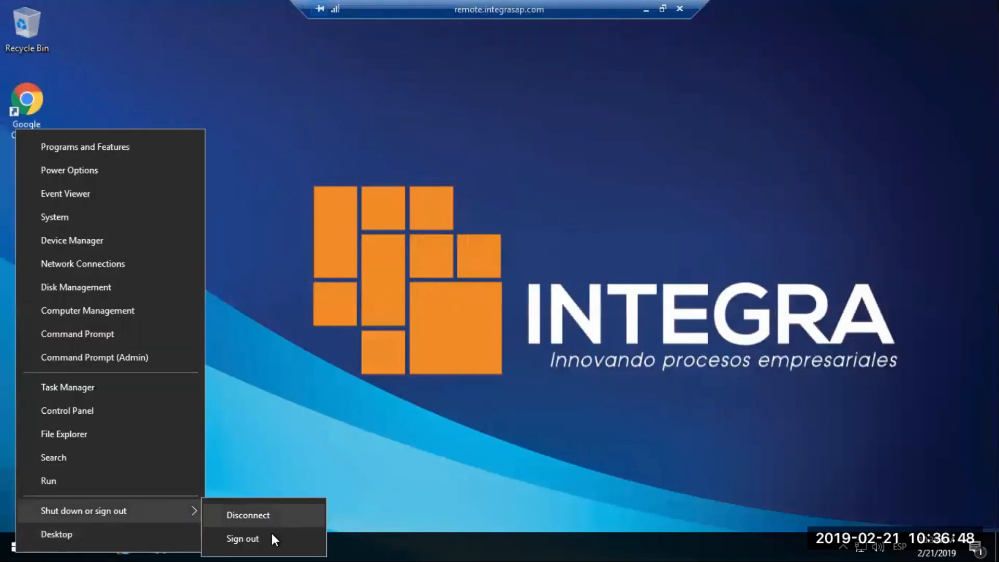
pyautogui.click(242, 539)
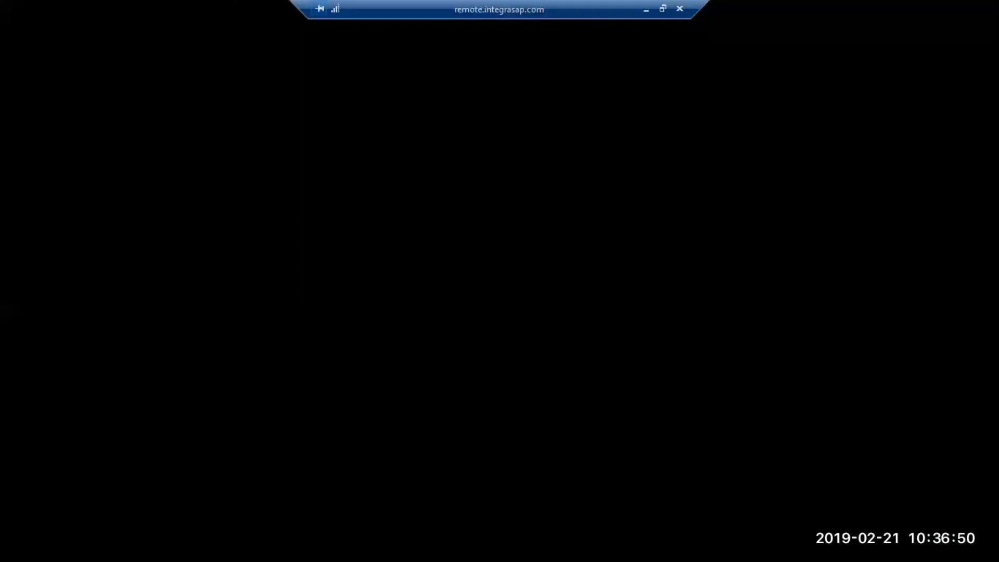
# Run mstsc on the local computer to start Remote Desktop Connection.
pyautogui.press('super+r')
pyautogui.write('mdy')
pyautogui.press('BackSpace')
pyautogui.press('BackSpace')
pyautogui.write('stc')
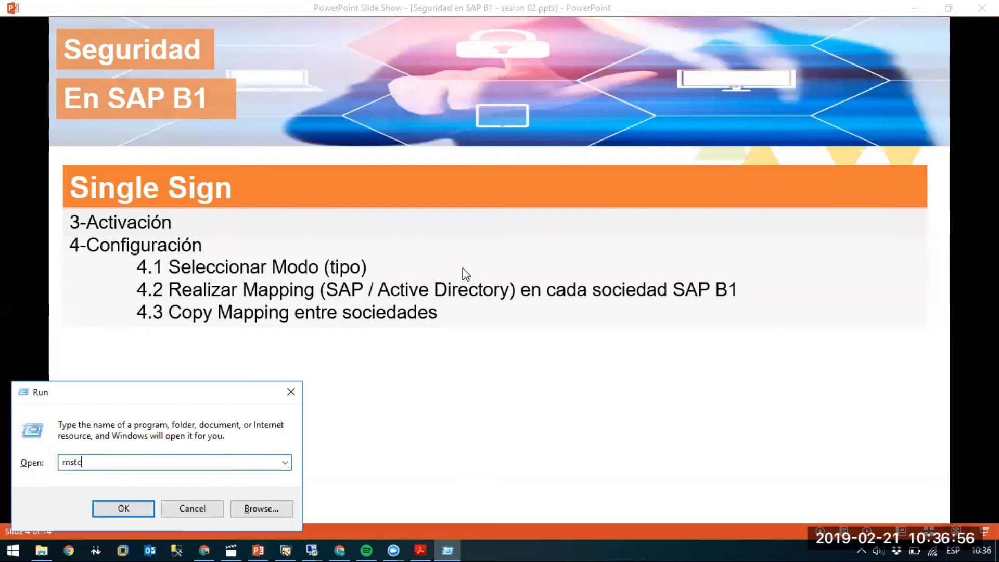
pyautogui.write('sc')
pyautogui.press('Return')
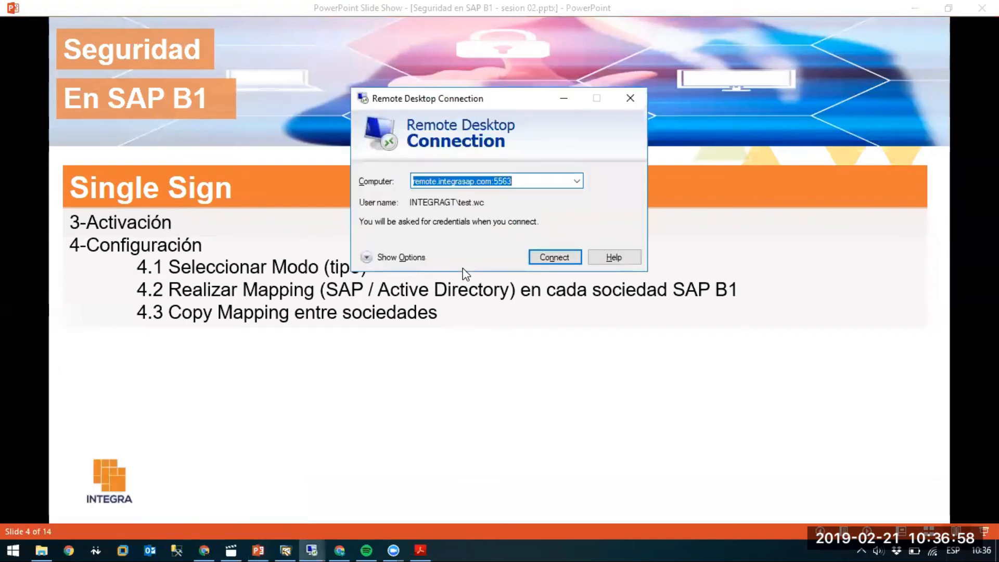
# Connect to remote.integrasap.com:5563 as INTEGRAGT\test.wc with the account password, accepting the certificate warning and the network welcome notice.
pyautogui.press('Return')
pyautogui.write('**********')
pyautogui.press('Return')
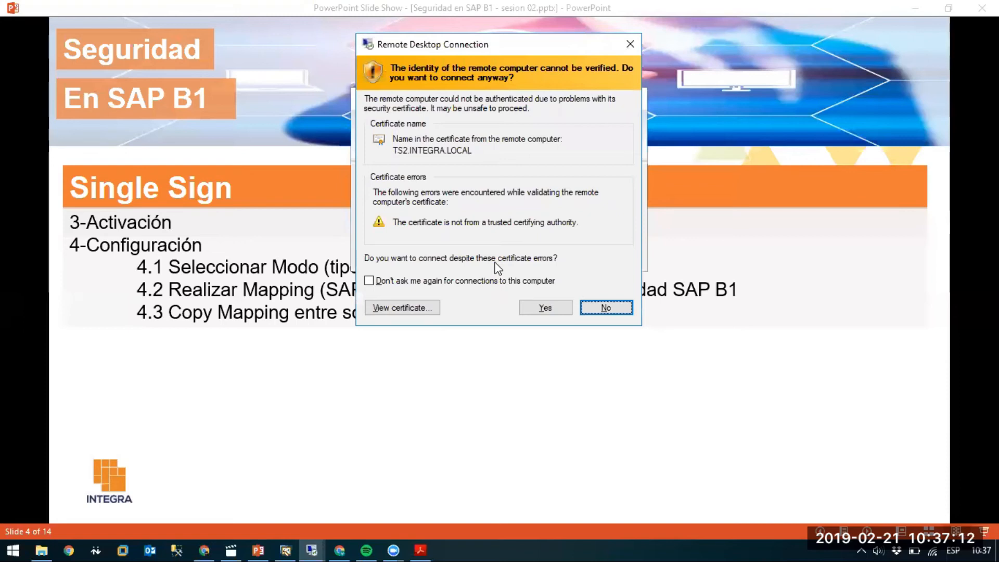
pyautogui.click(545, 308)
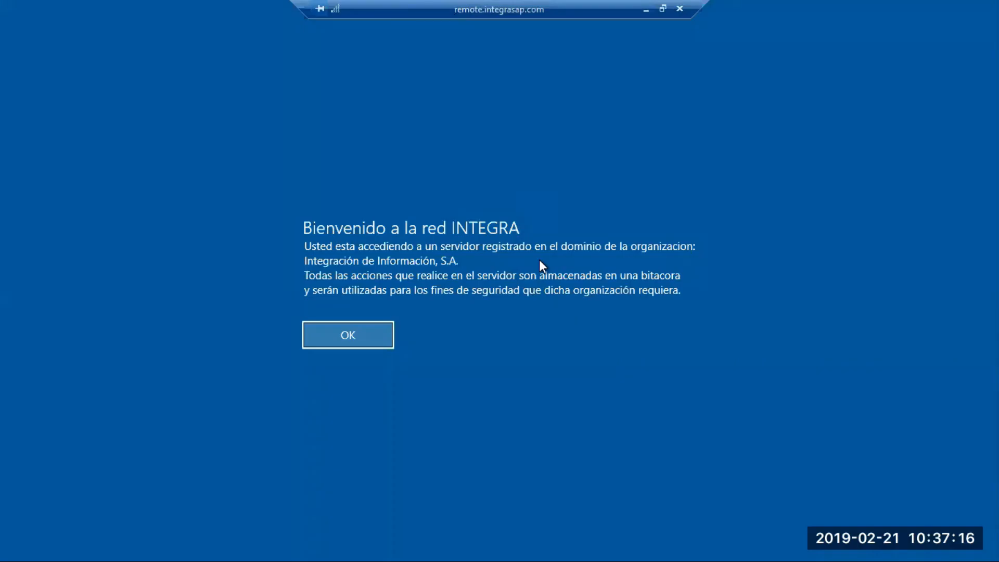
pyautogui.press('Return')
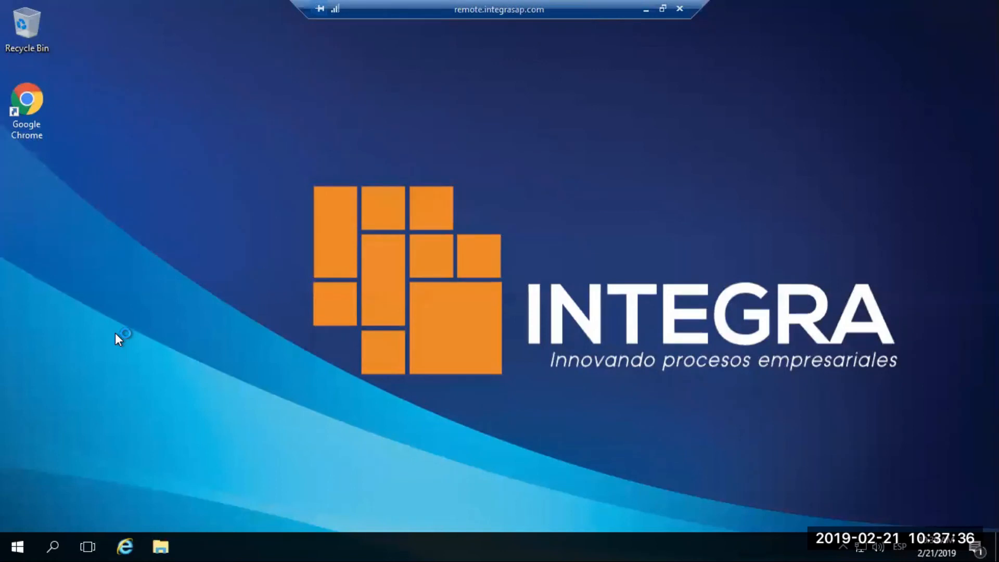
# Start SAP Business One Client (32-bit) in the remote session.
pyautogui.click(17, 546)
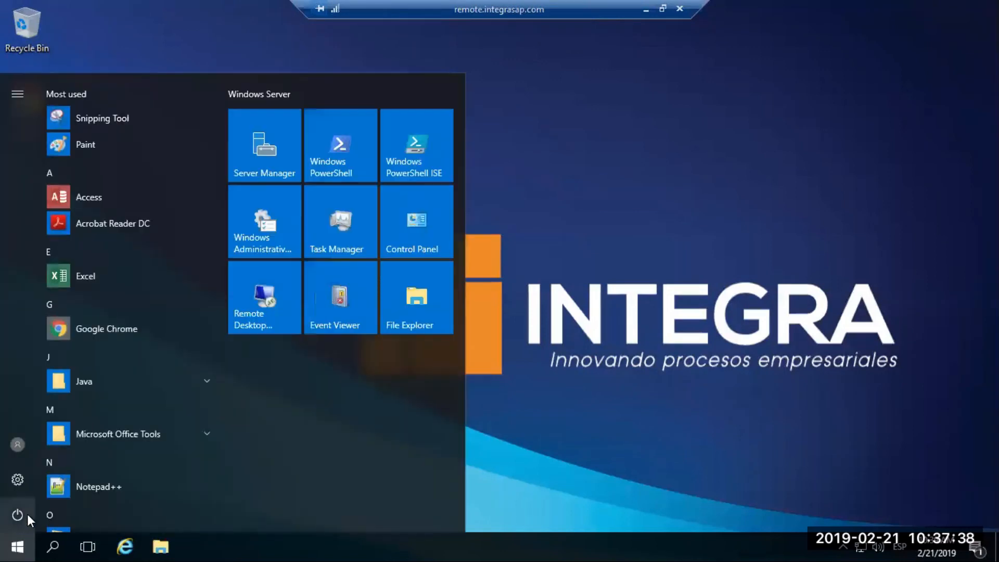
pyautogui.scroll(-8, 126, 420)
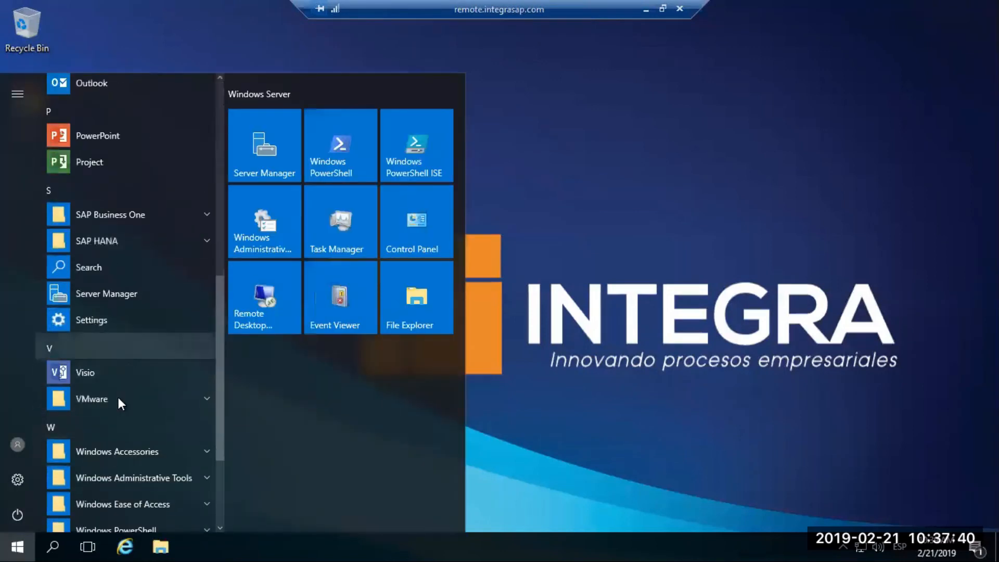
pyautogui.click(128, 215)
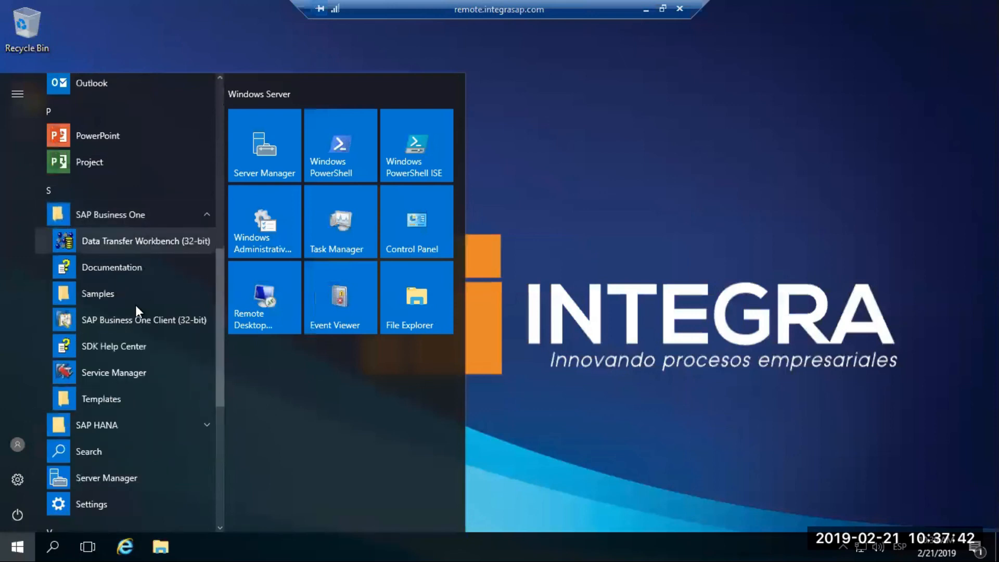
pyautogui.click(136, 320)
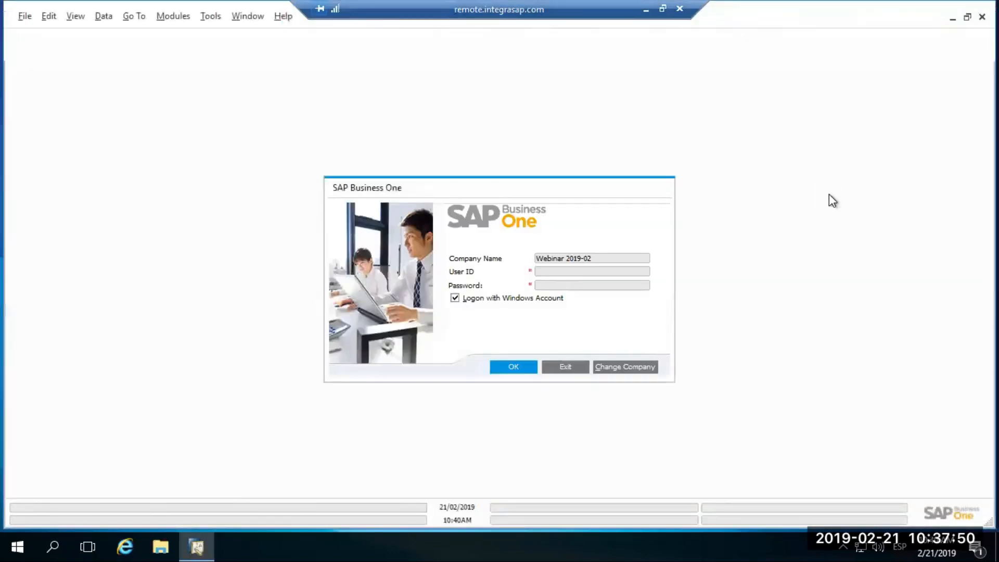
# Log on to company Webinar 2019-02 with the current domain user and dismiss the licence message.
pyautogui.click(626, 367)
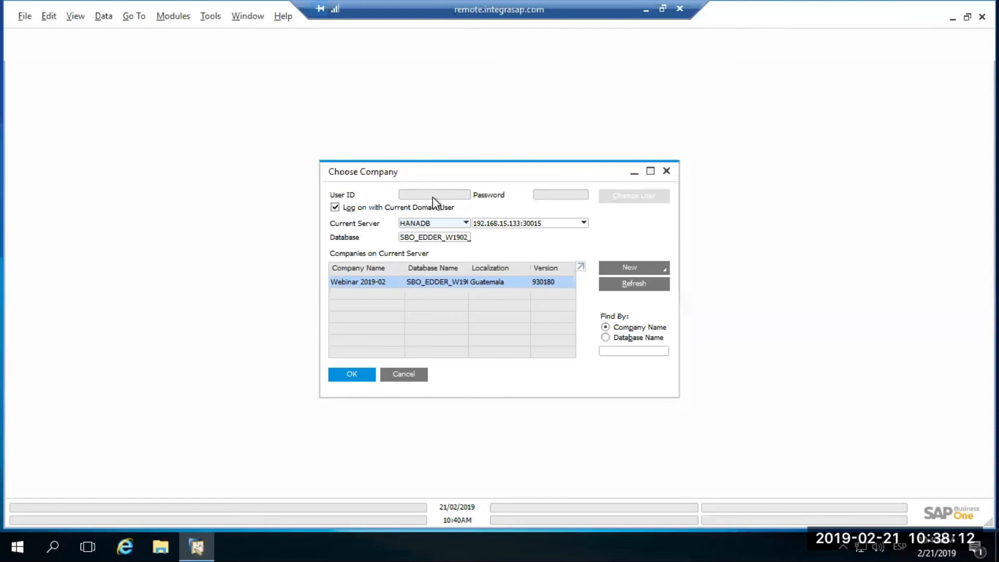
pyautogui.click(359, 376)
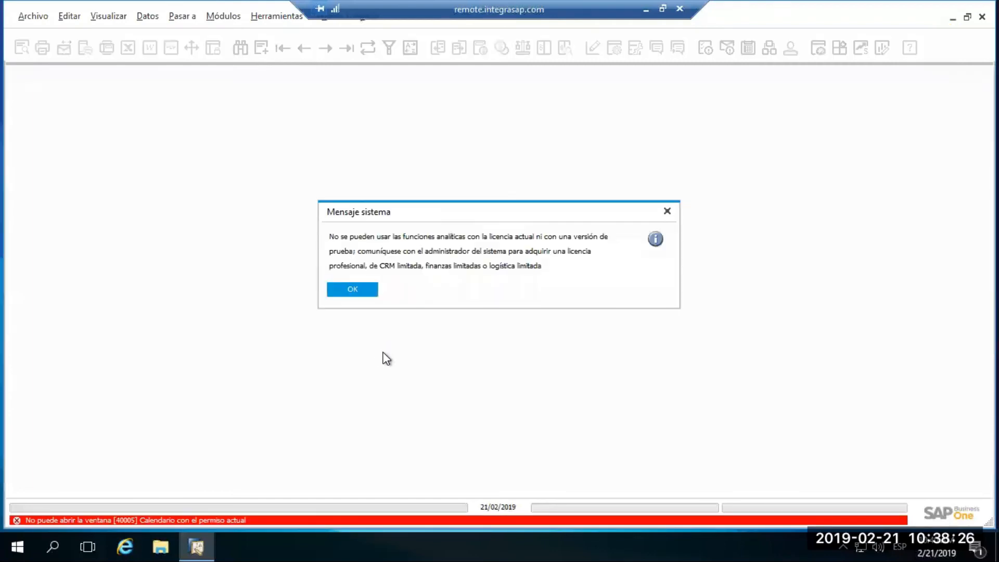
pyautogui.press('Return')
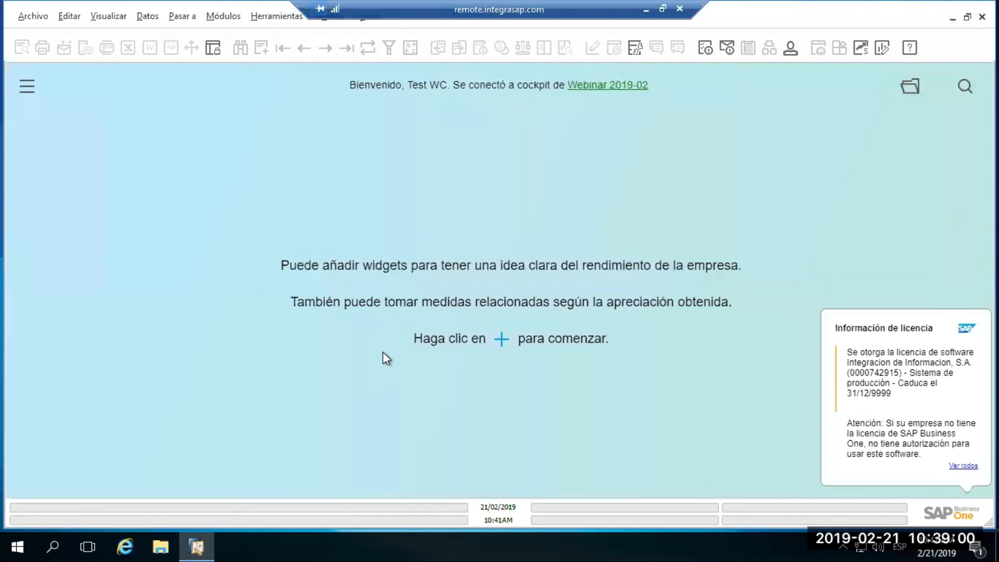
# Lock SAP Business One, unlock it with the INTEGRAGT\test.wc account password and exit the program.
pyautogui.click(214, 49)
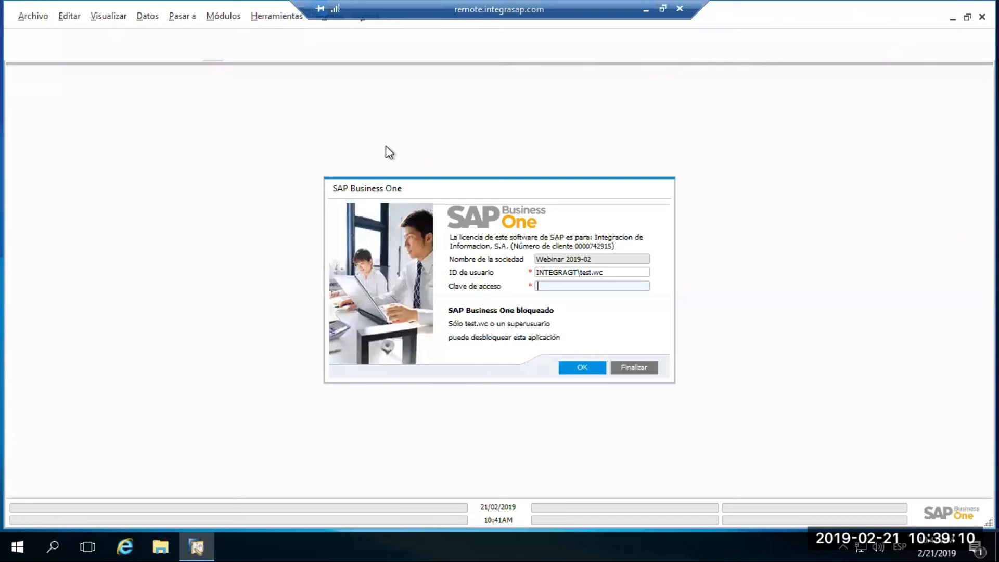
pyautogui.write('••••••••••')
pyautogui.press('Return')
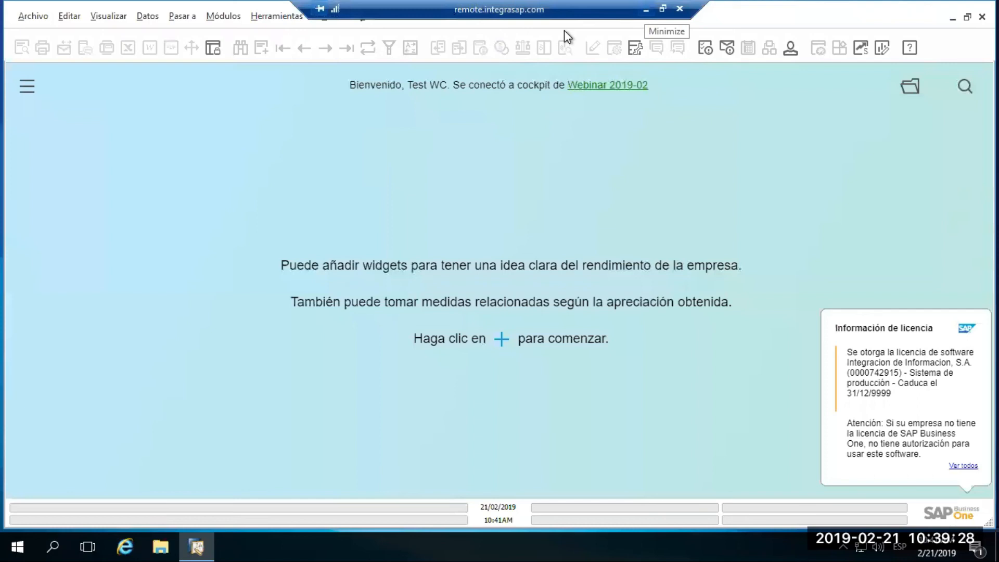
pyautogui.click(983, 16)
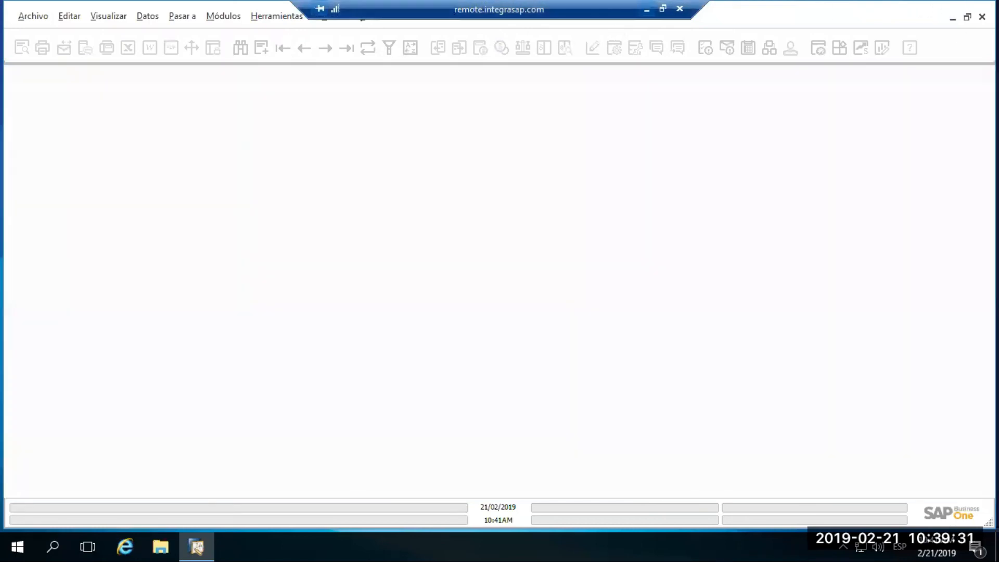
# Switch to the administrator's remote desktop session and unlock Windows with the account password.
pyautogui.click(646, 9)
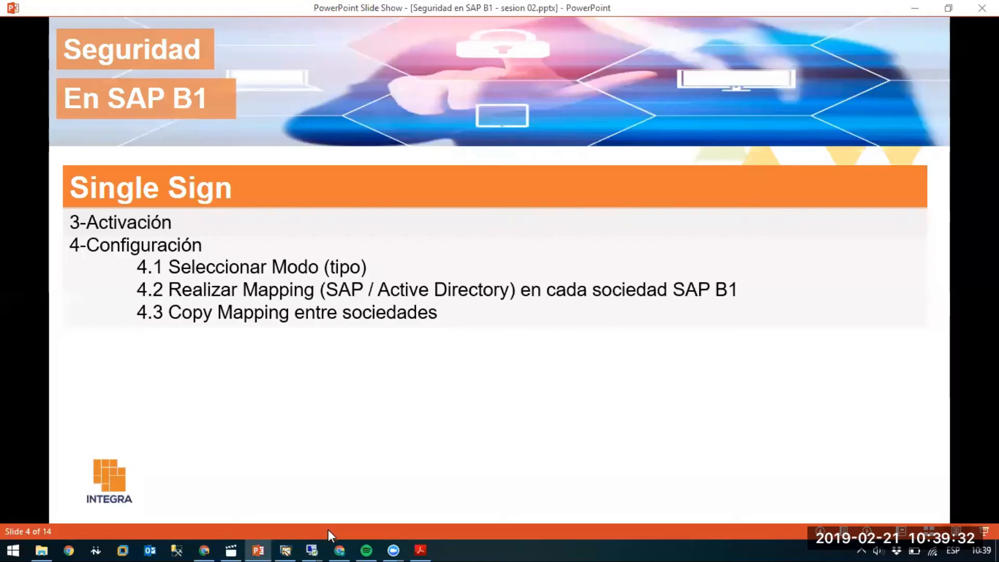
pyautogui.moveTo(321, 538)
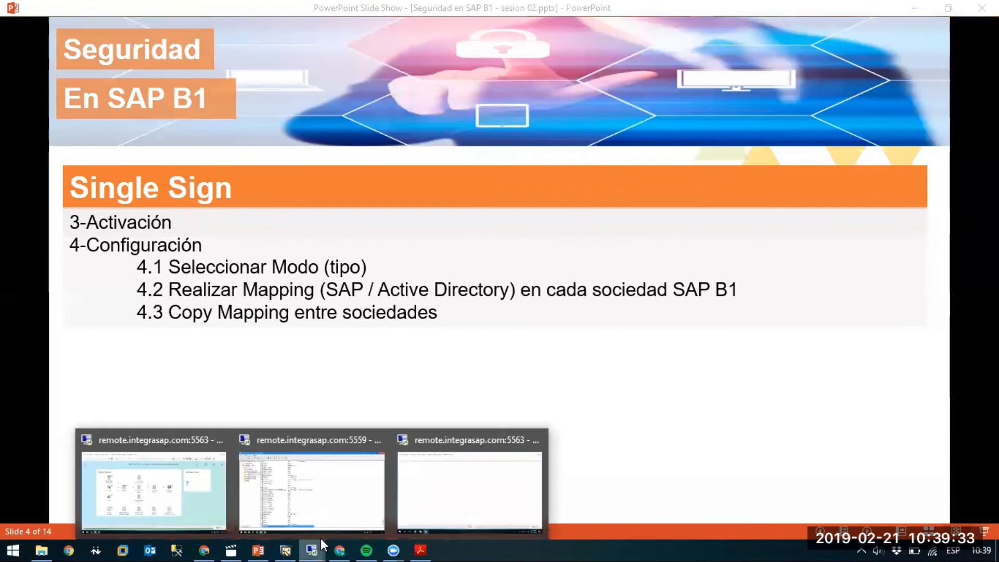
pyautogui.click(198, 502)
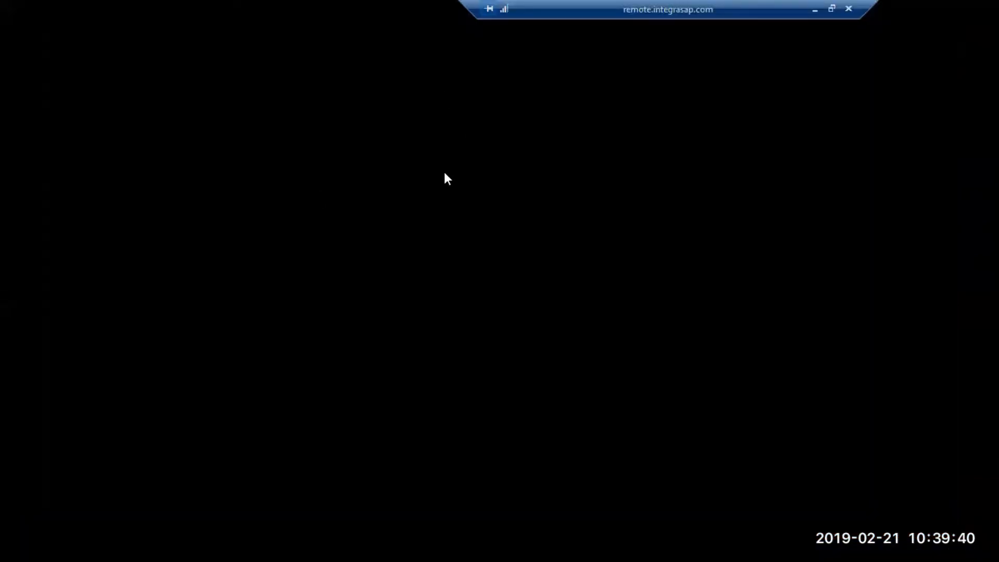
pyautogui.write('*************')
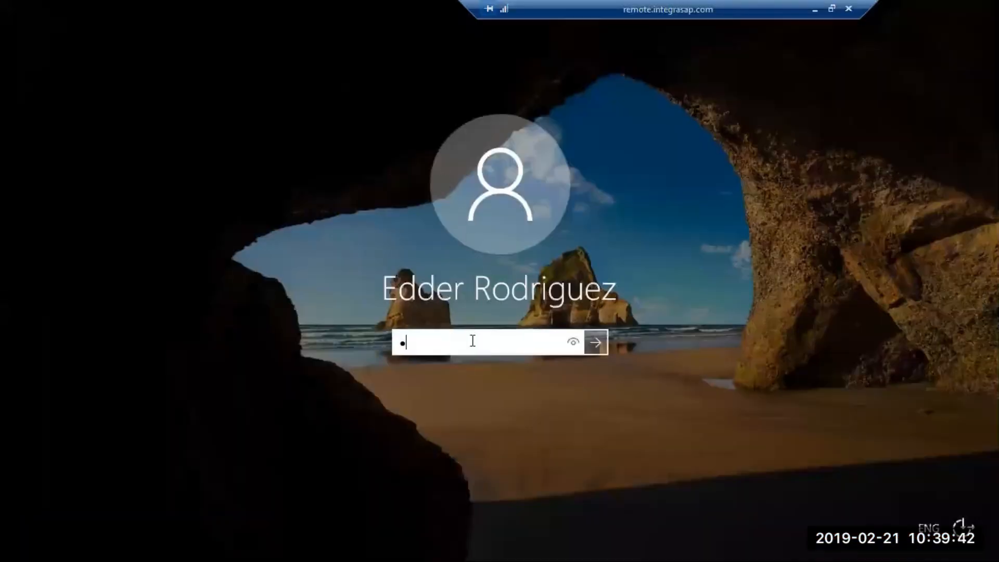
pyautogui.hotkey('ctrl', 'a')
pyautogui.write('*******************')
pyautogui.press('Return')
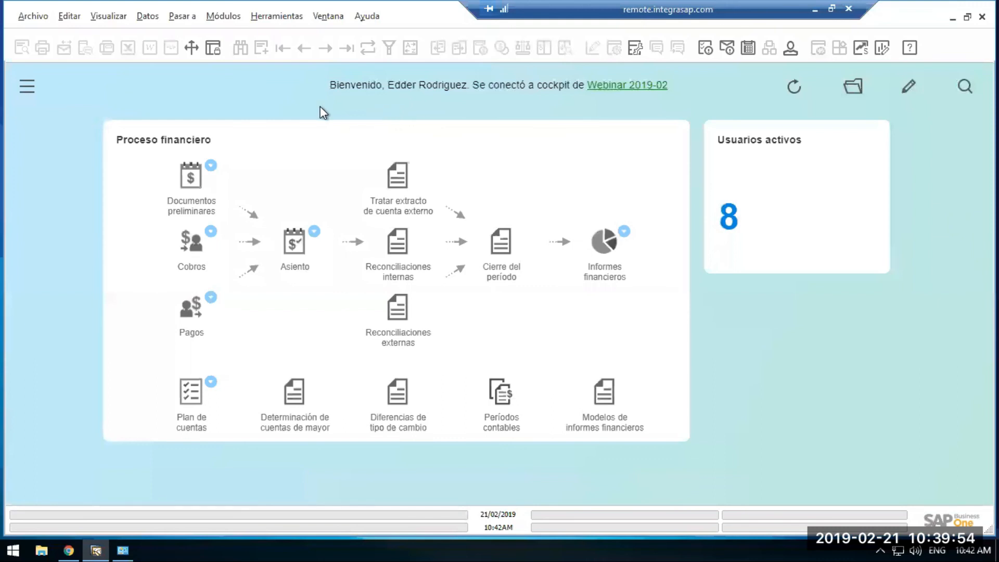
# Look up user test in Usuarios - Definiciones, review the general data with the linked Microsoft Windows account, and close the form.
pyautogui.click(229, 21)
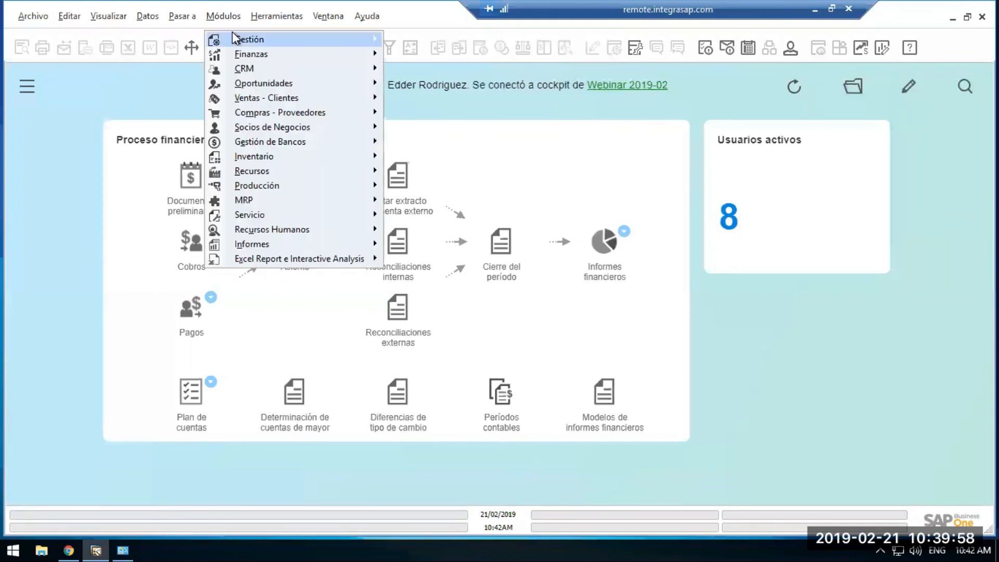
pyautogui.moveTo(232, 38)
pyautogui.moveTo(468, 83)
pyautogui.moveTo(574, 85)
pyautogui.click(728, 84)
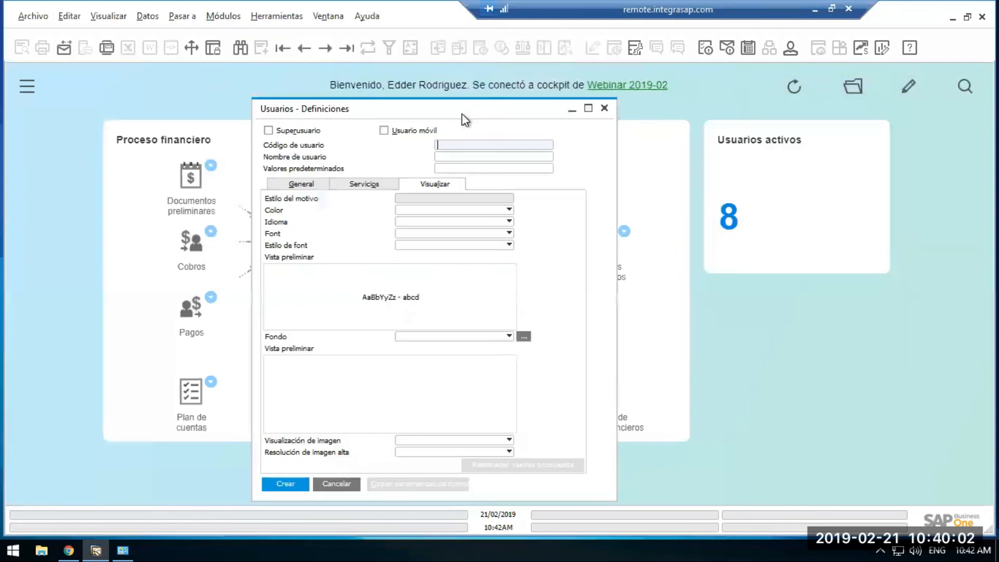
pyautogui.hotkey('ctrl', 'f')
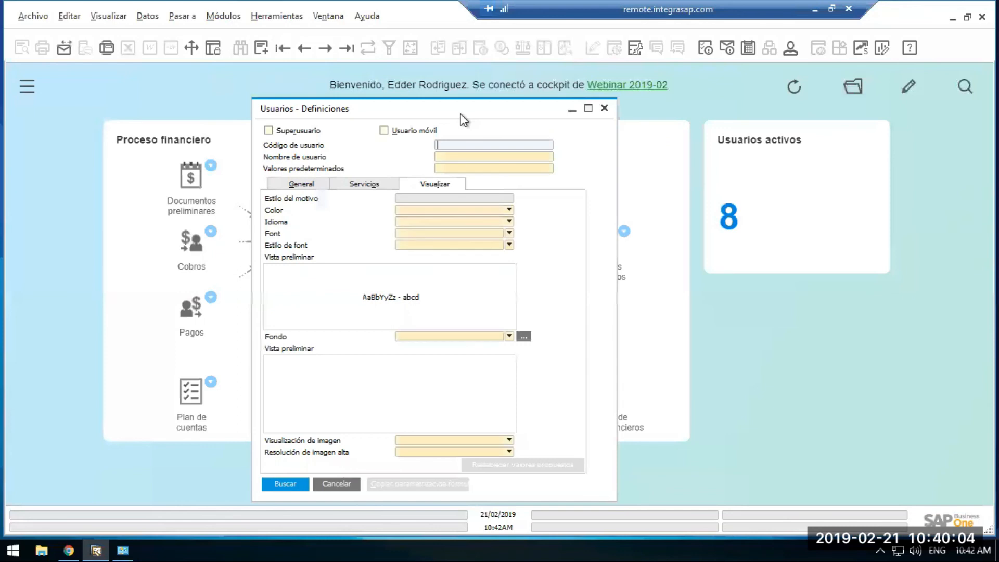
pyautogui.write('test')
pyautogui.press('Return')
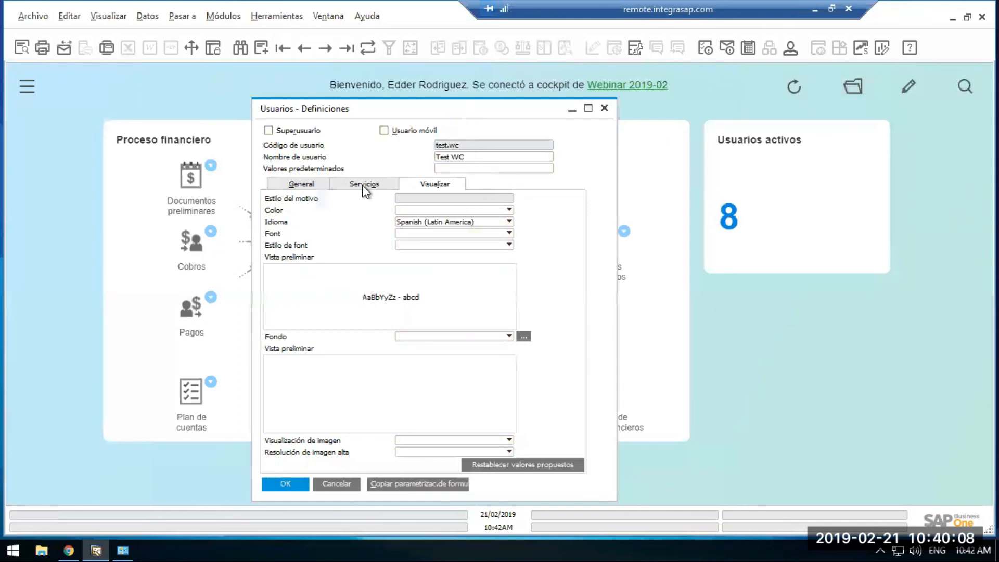
pyautogui.click(312, 186)
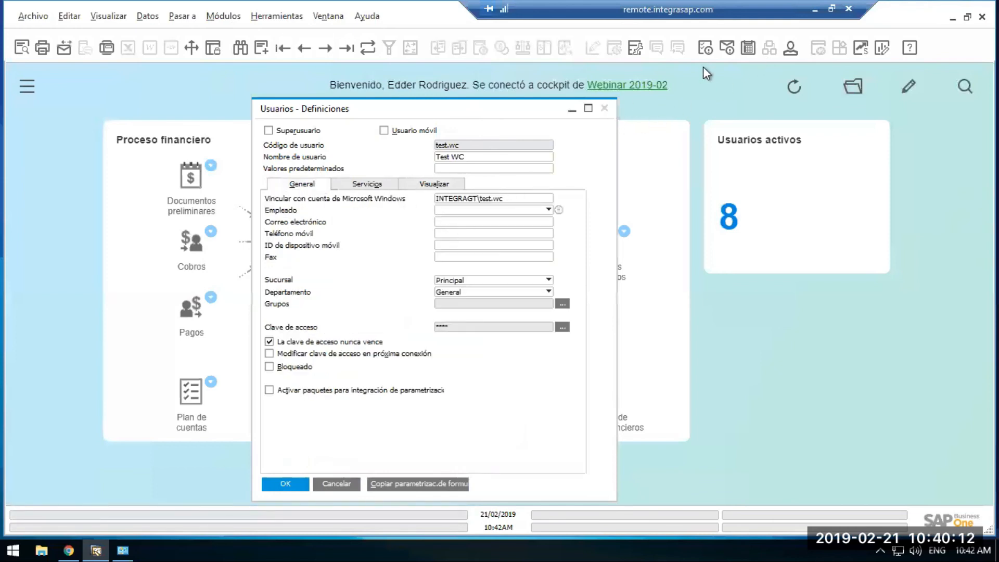
pyautogui.click(604, 108)
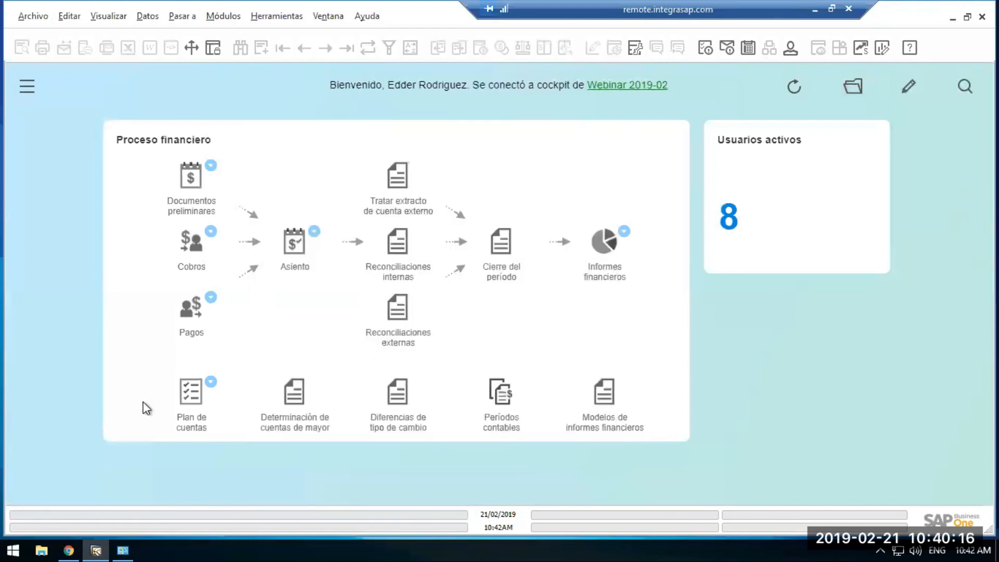
# Start another SAP Business One client and log on to company %% Test %% with the current domain user.
pyautogui.rightClick(95, 550)
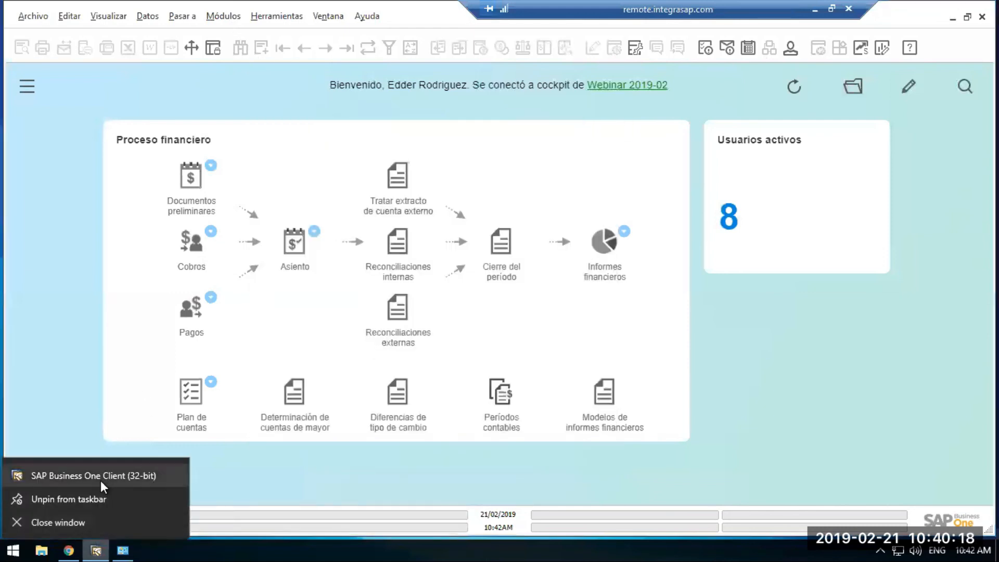
pyautogui.click(101, 480)
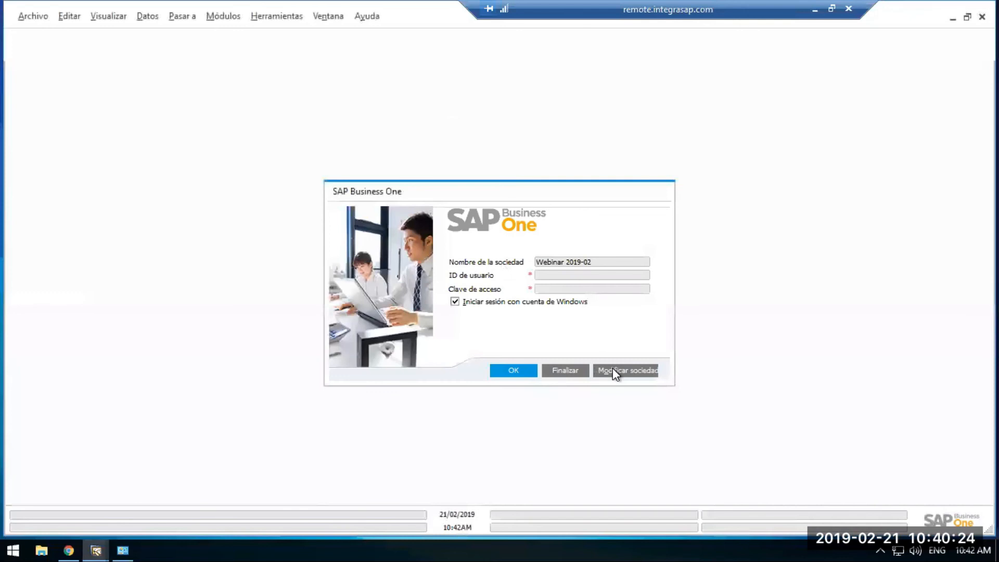
pyautogui.click(613, 369)
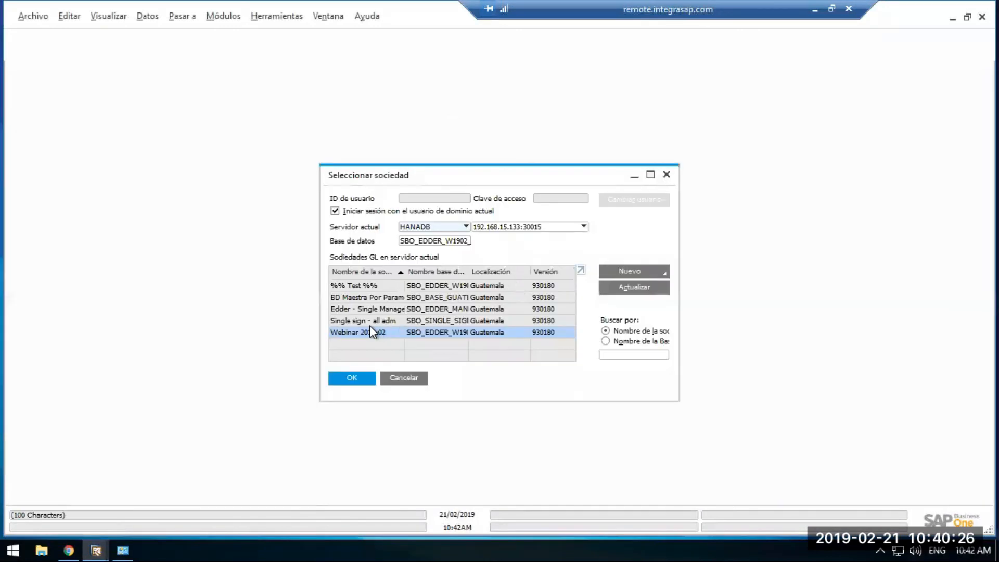
pyautogui.click(358, 286)
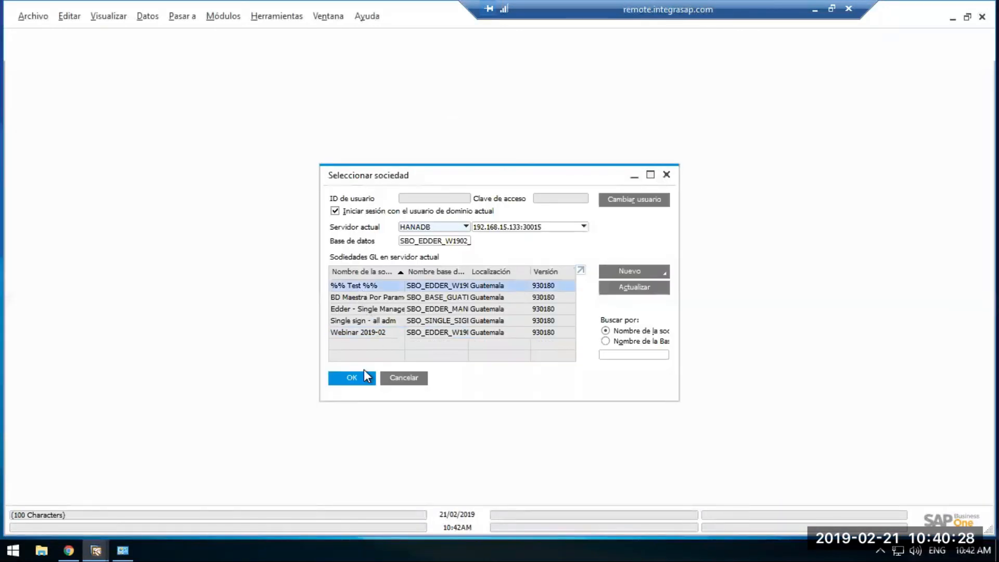
pyautogui.click(350, 378)
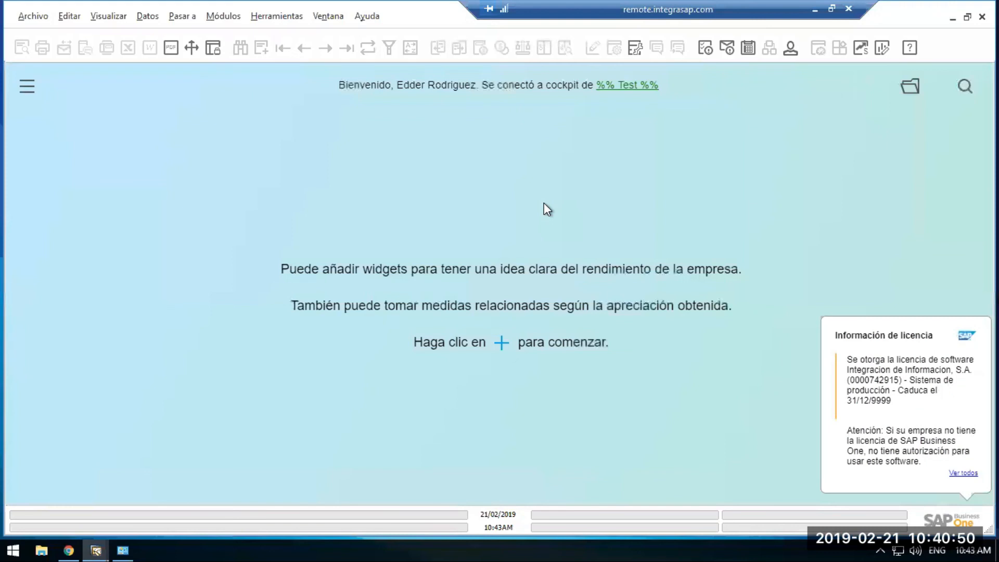
# Look up user admsap03 in Usuarios - Definiciones of company %% Test %% and review the general data with the linked Microsoft Windows account.
pyautogui.click(223, 17)
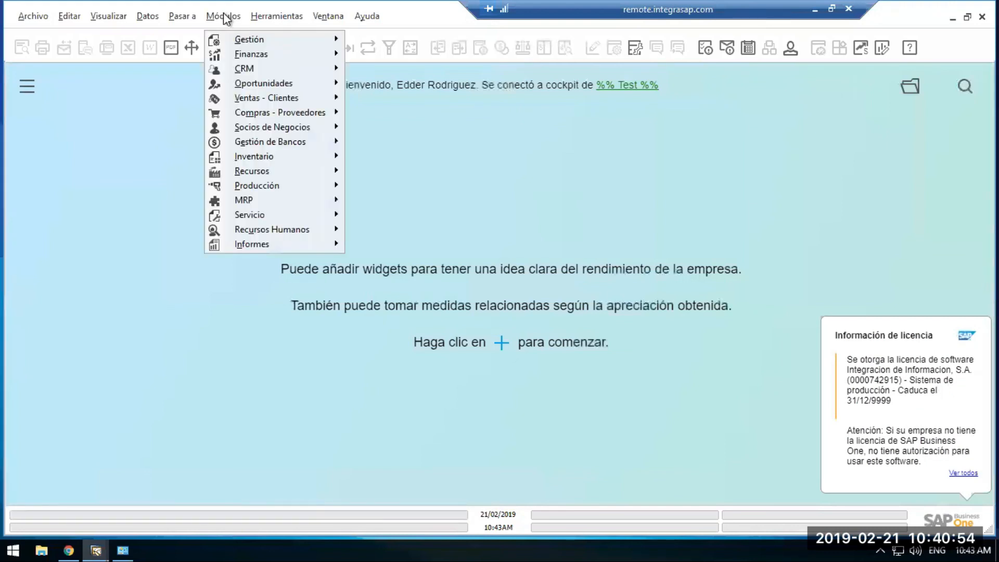
pyautogui.moveTo(234, 39)
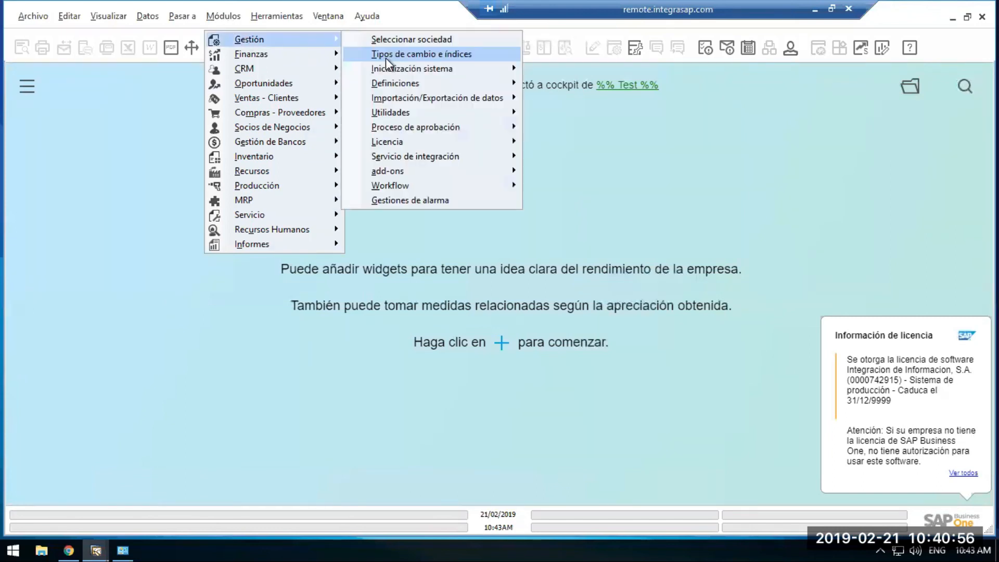
pyautogui.moveTo(408, 93)
pyautogui.moveTo(548, 84)
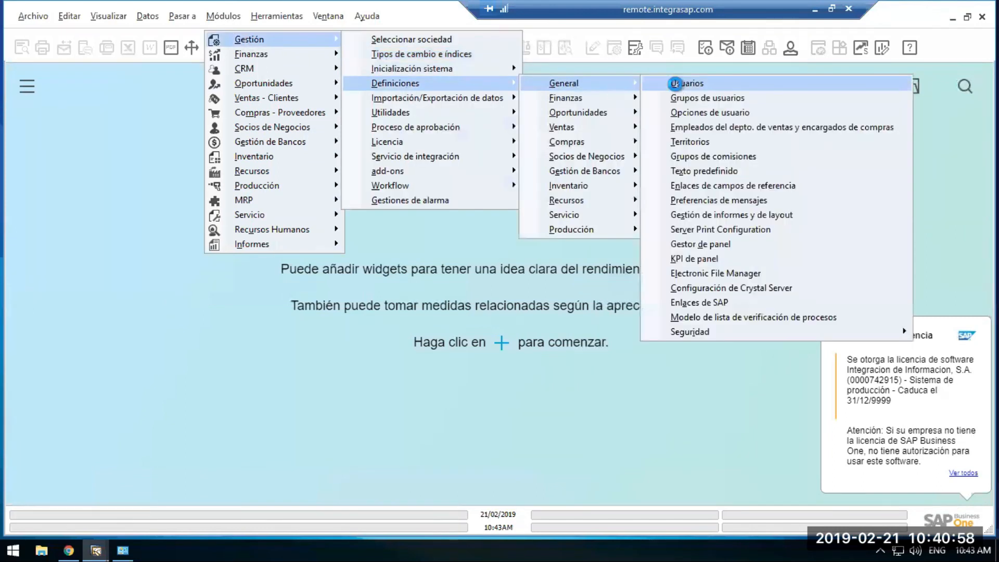
pyautogui.click(674, 83)
pyautogui.write('admsap03')
pyautogui.press('Return')
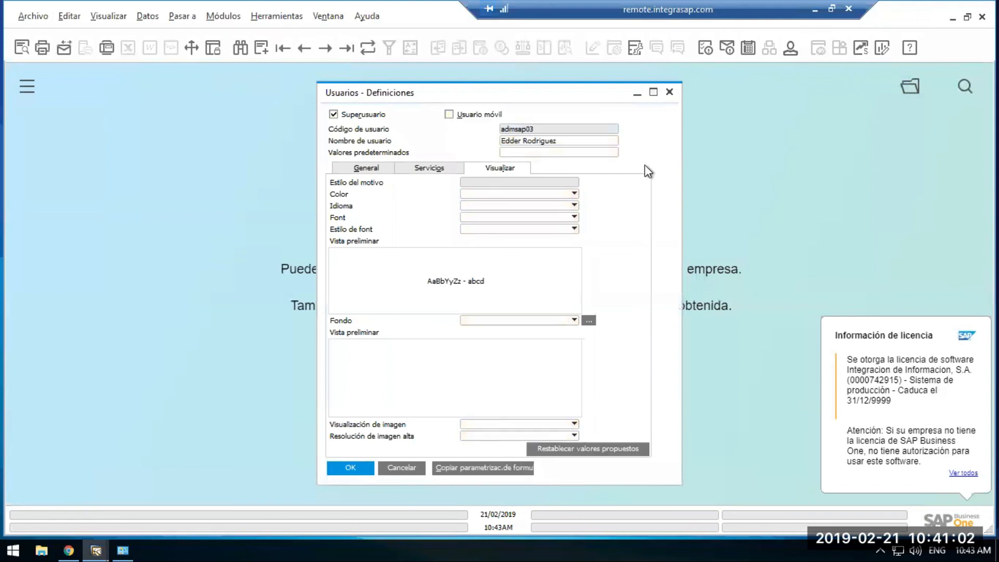
pyautogui.click(368, 170)
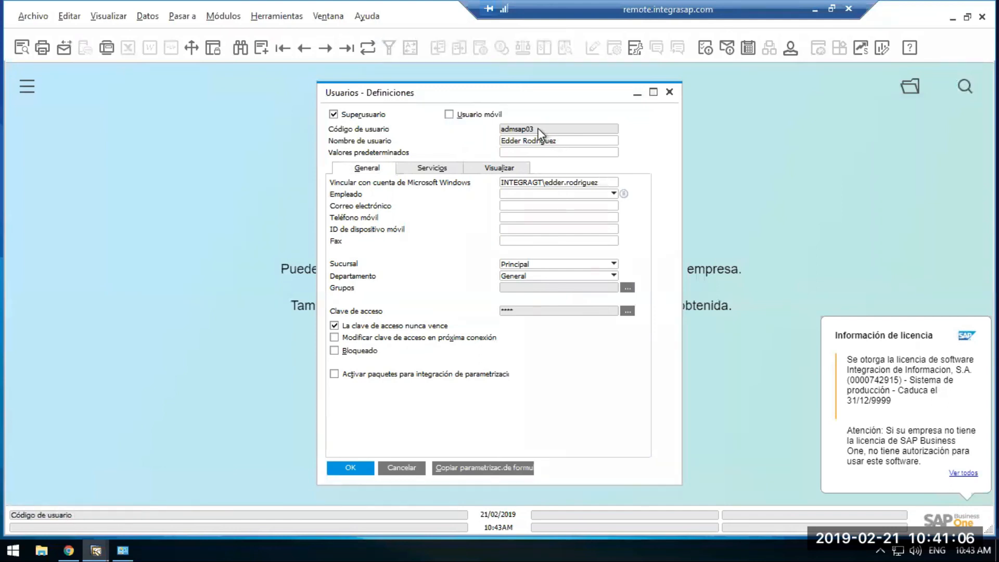
pyautogui.moveTo(533, 98); pyautogui.dragTo(333, 107)
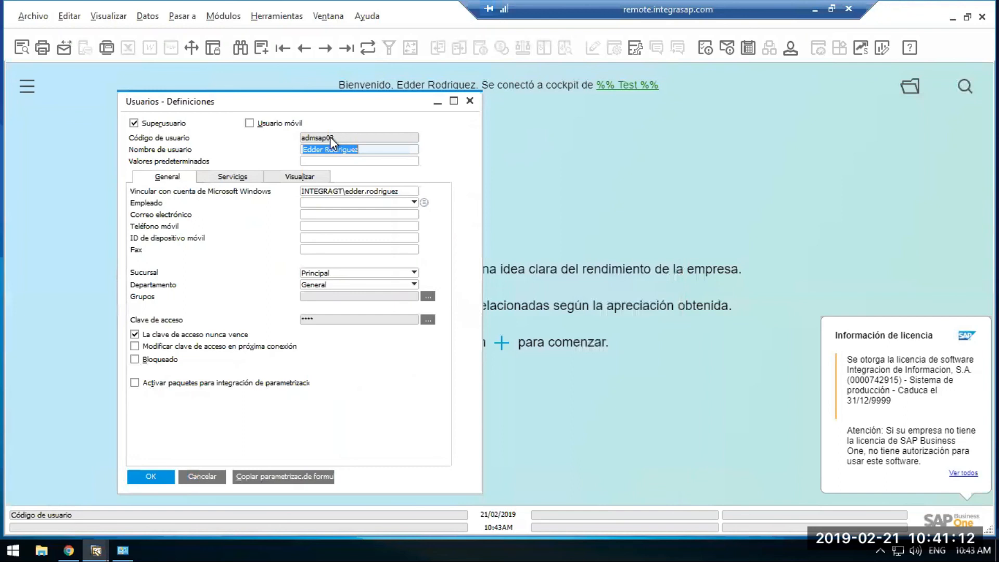
# Review the System Landscape Directory security settings and the Single Sign slide, and return to the user form in the %% Test %% client.
pyautogui.click(70, 548)
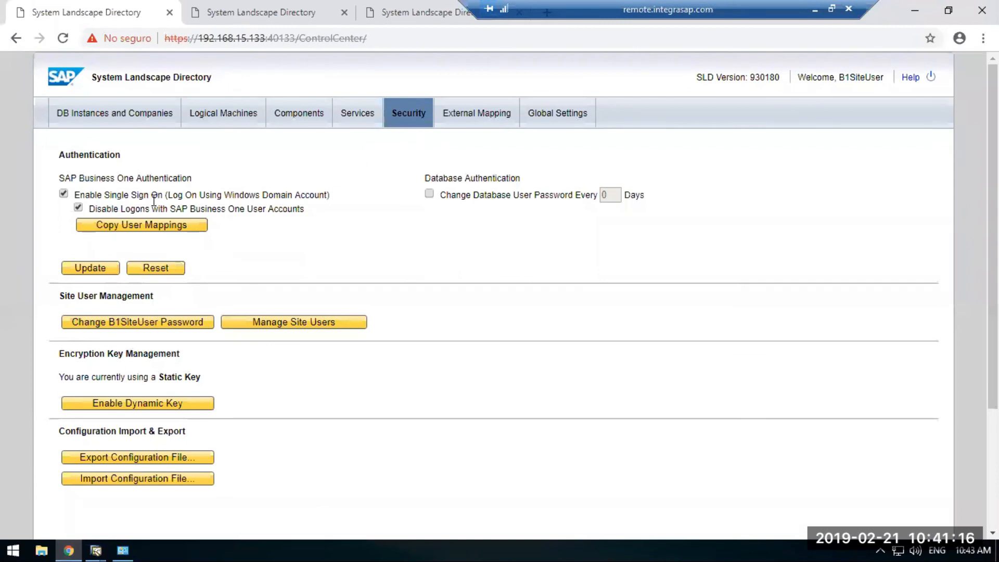
pyautogui.click(816, 9)
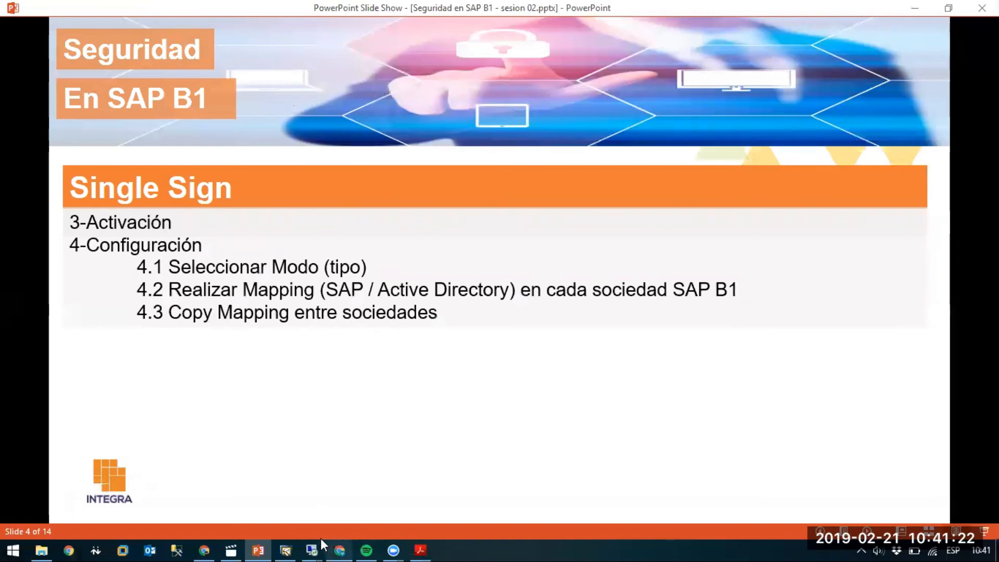
pyautogui.moveTo(321, 539)
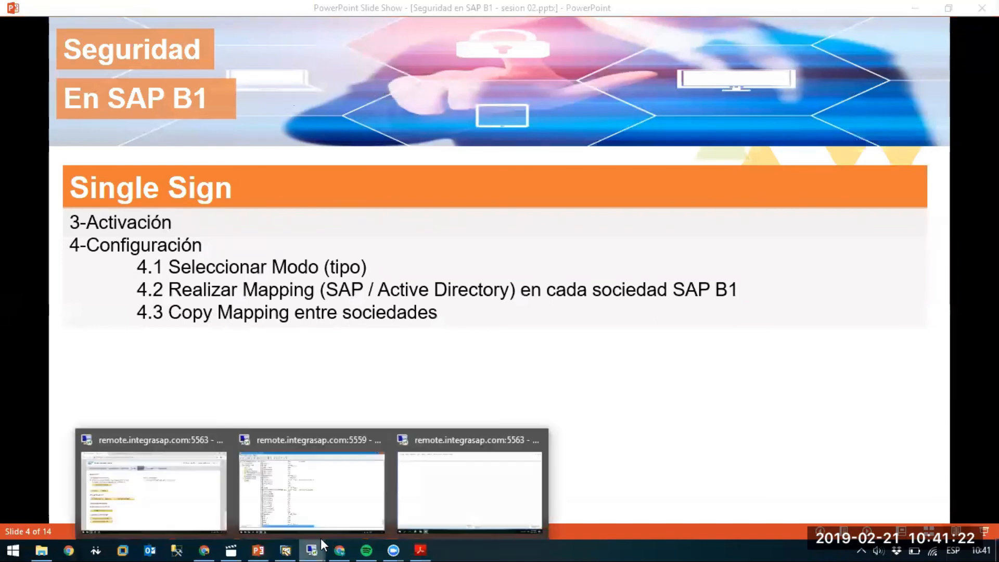
pyautogui.click(205, 524)
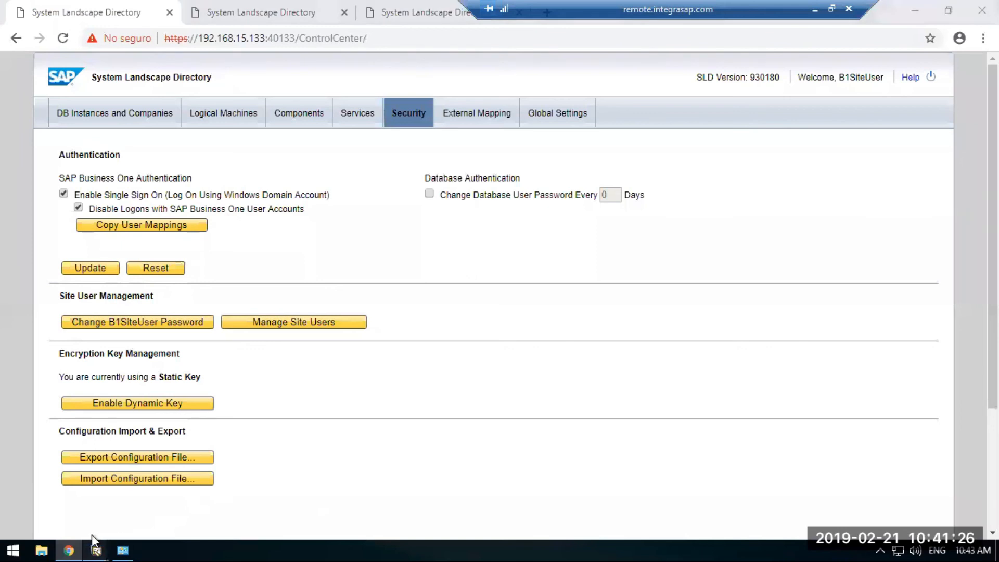
pyautogui.moveTo(96, 547)
pyautogui.click(237, 494)
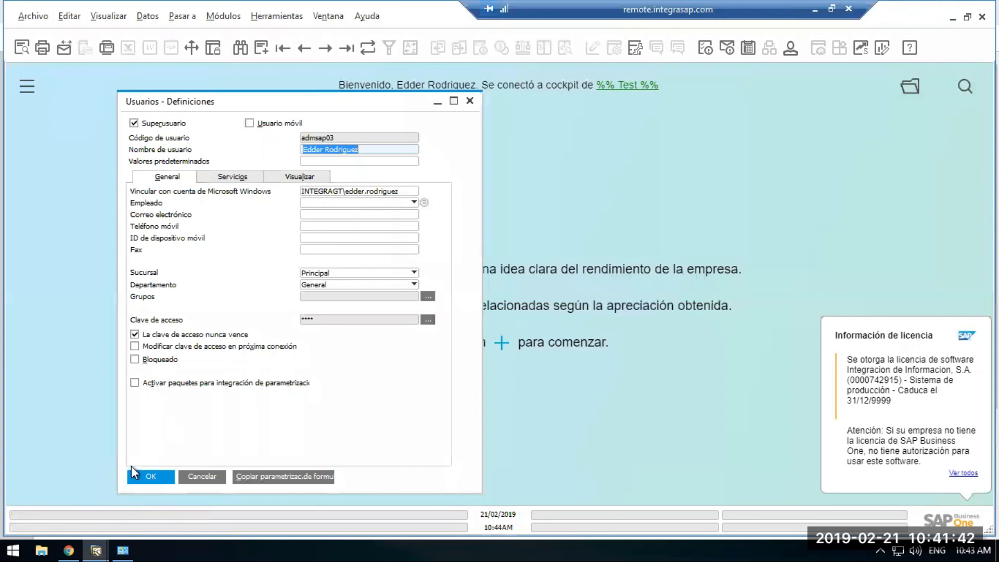
# Open Copy User Mappings in System Landscape Directory's security settings and set the source company to Webinar 2019-02.
pyautogui.moveTo(74, 535)
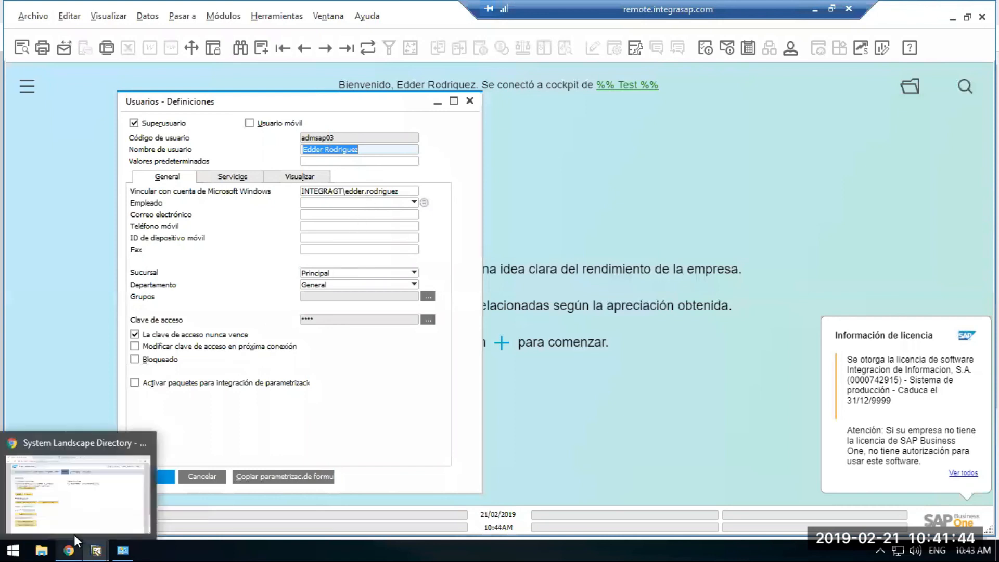
pyautogui.click(74, 535)
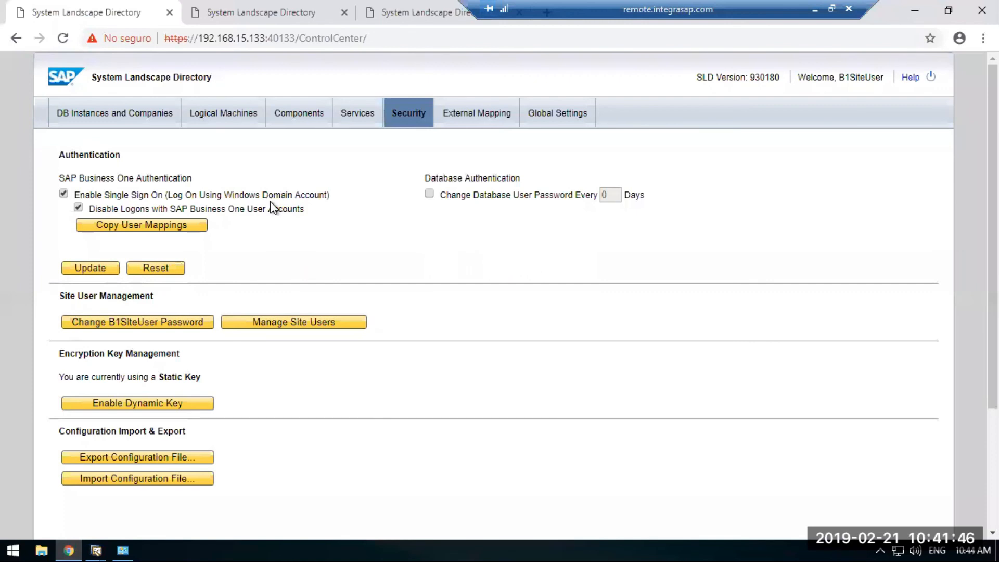
pyautogui.click(160, 231)
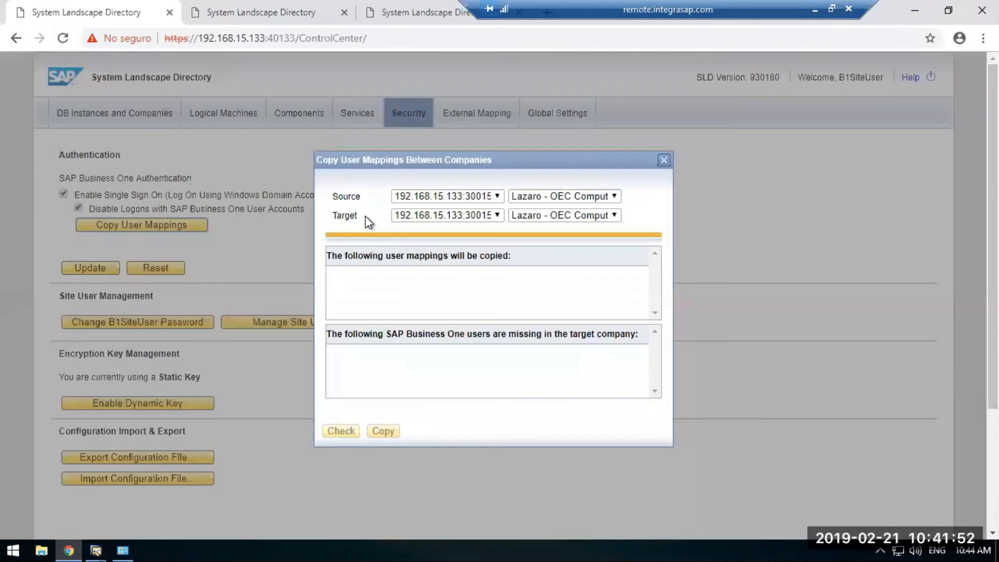
pyautogui.click(541, 202)
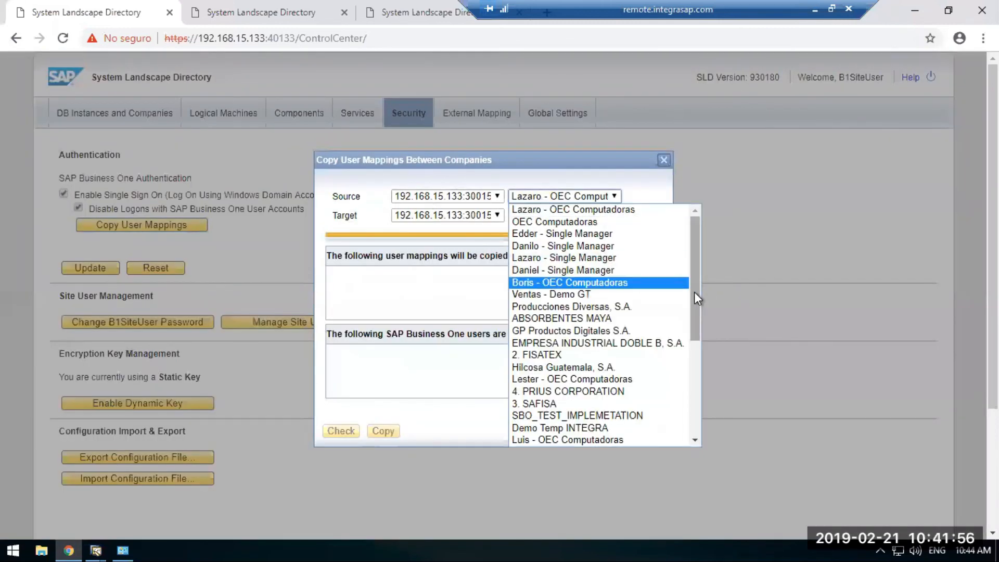
pyautogui.click(694, 395)
pyautogui.click(692, 396)
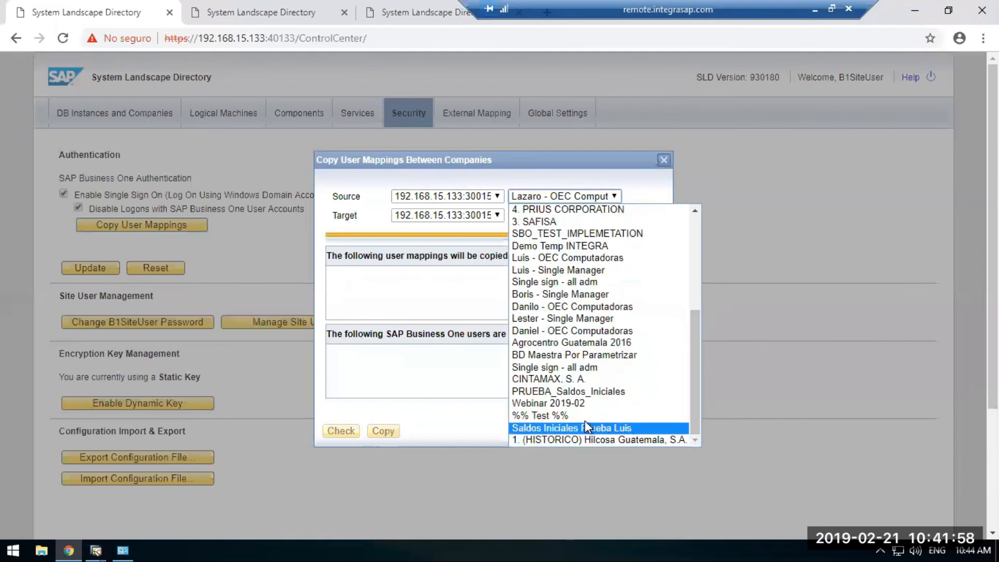
pyautogui.click(569, 406)
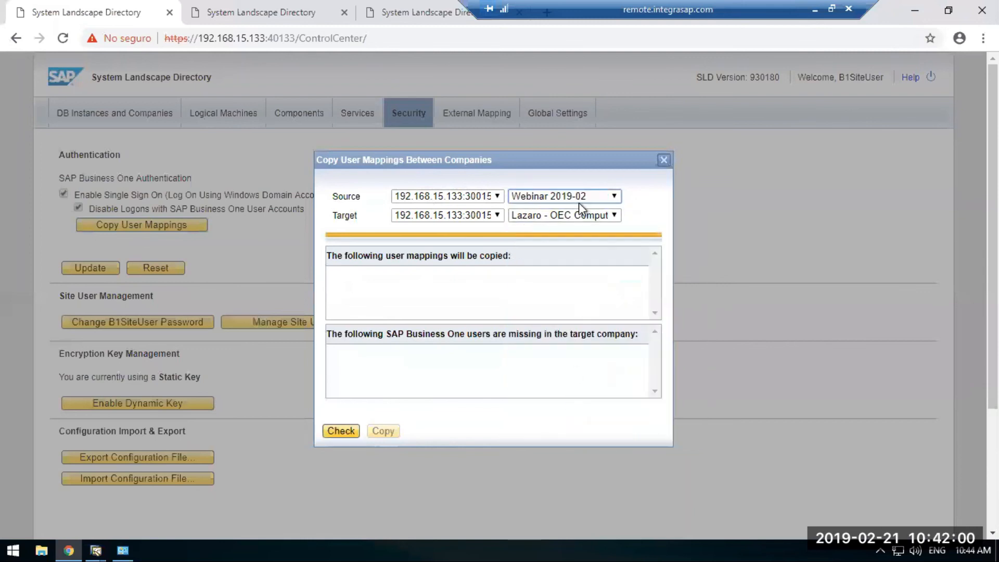
# Set the target company to %% Test %% and check which user mappings can be copied.
pyautogui.click(607, 217)
pyautogui.moveTo(695, 282); pyautogui.dragTo(701, 442)
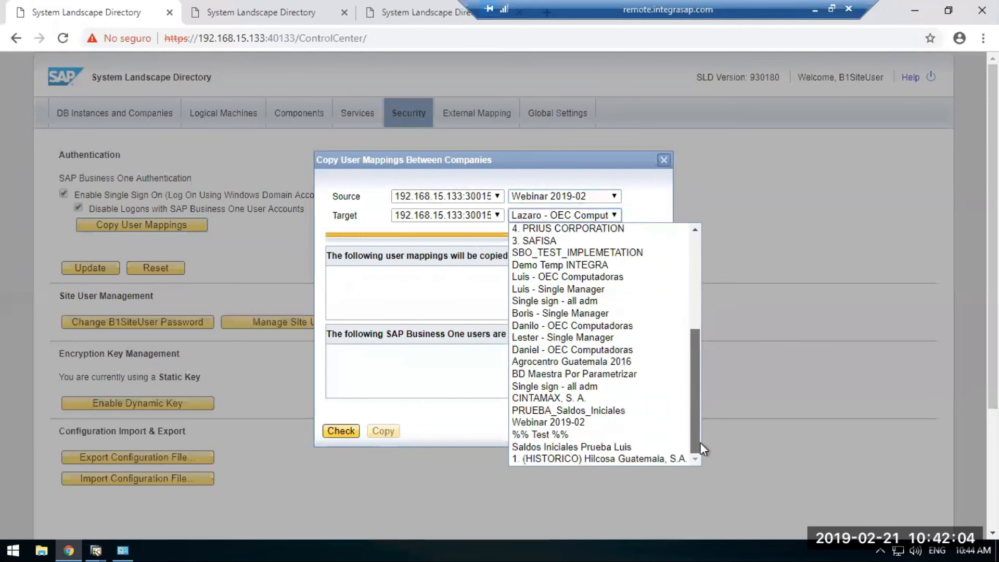
pyautogui.click(564, 433)
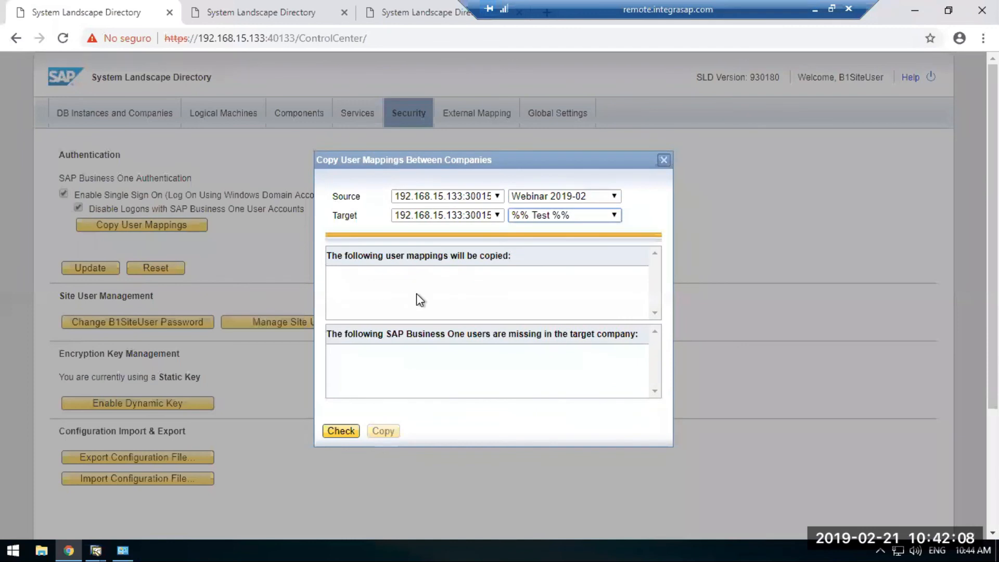
pyautogui.click(339, 432)
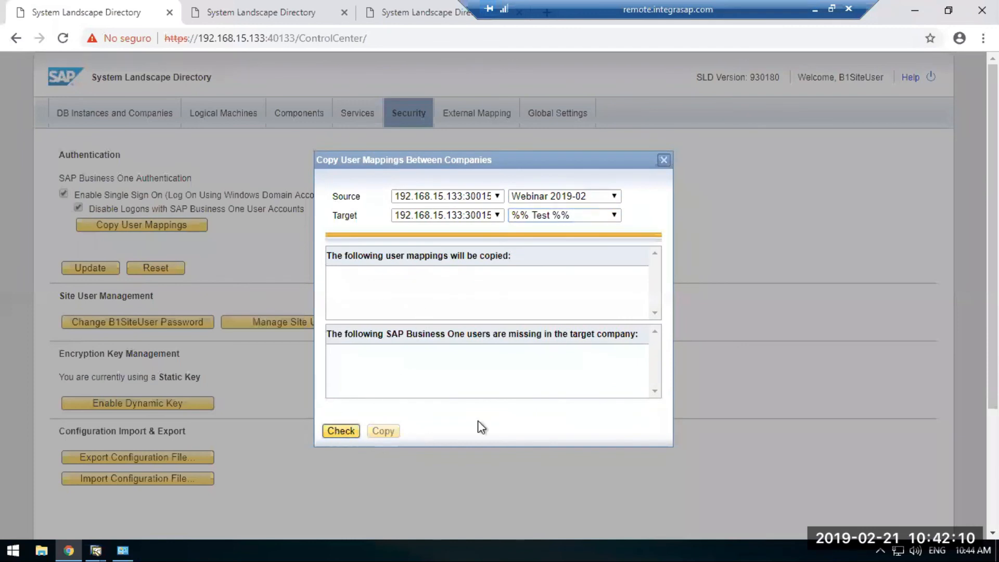
# Switch to the %% Test %% client and start a new user with code test.wc and name Test WC.
pyautogui.click(832, 8)
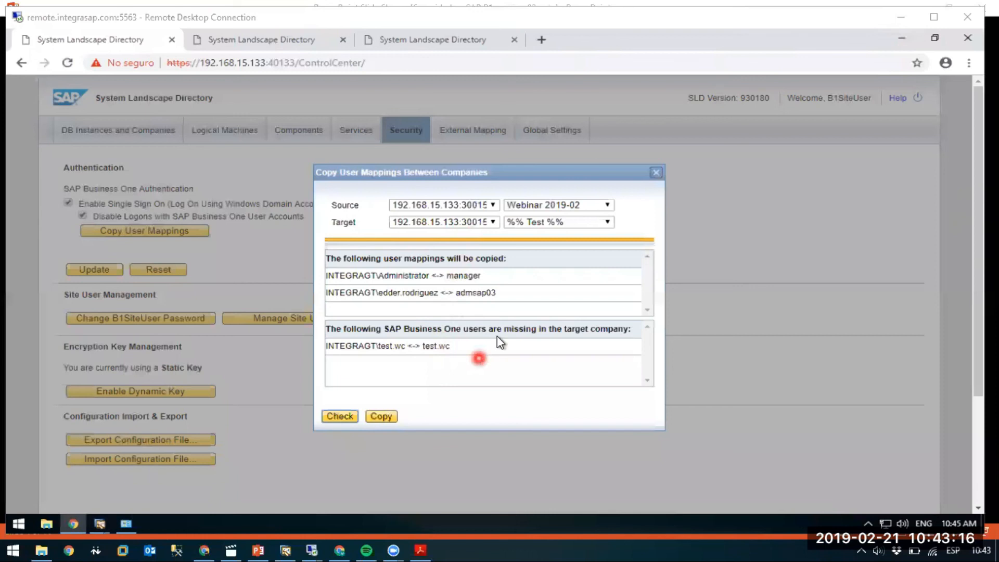
pyautogui.click(98, 522)
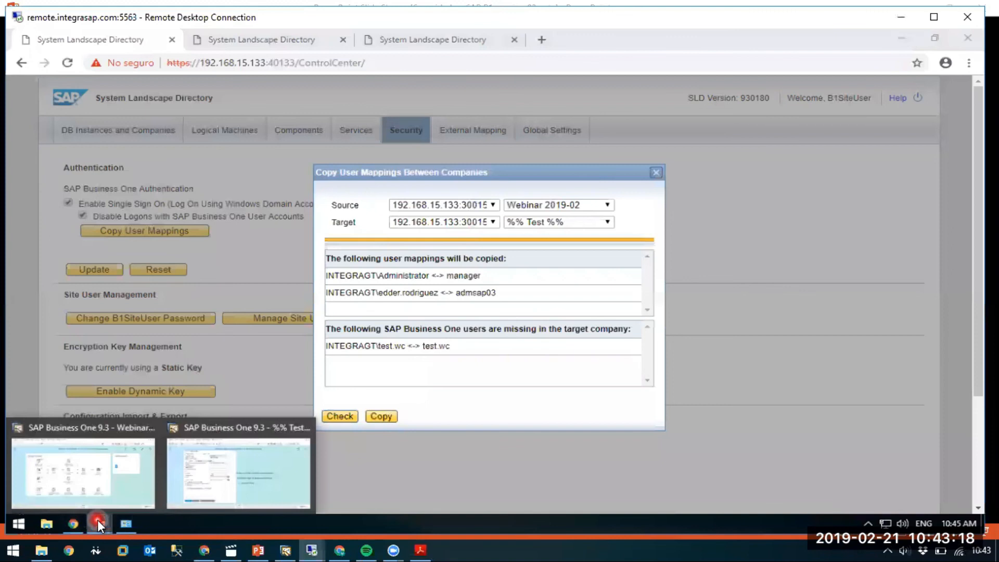
pyautogui.click(245, 453)
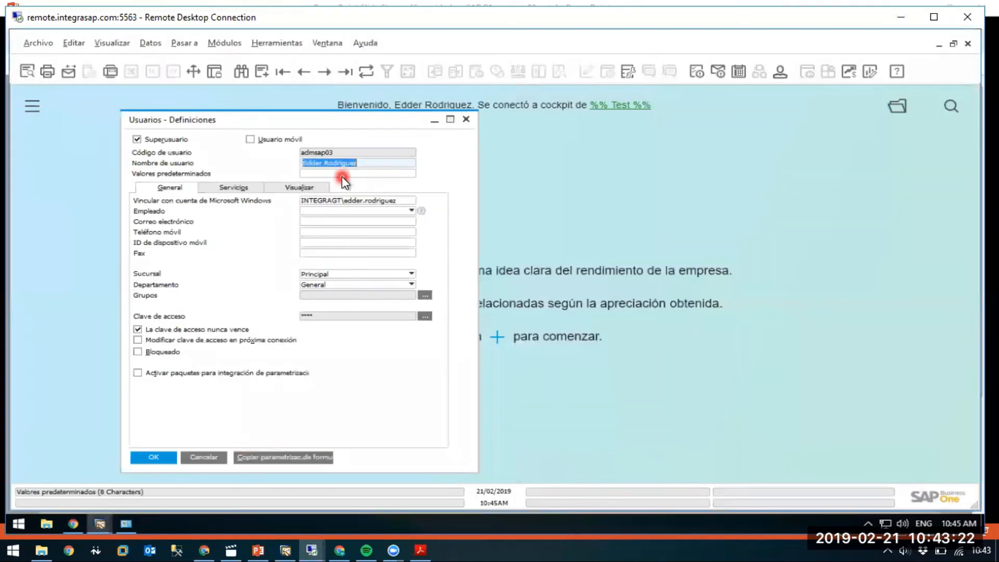
pyautogui.hotkey('ctrl', 'a')
pyautogui.write('test.wo')
pyautogui.click(330, 162)
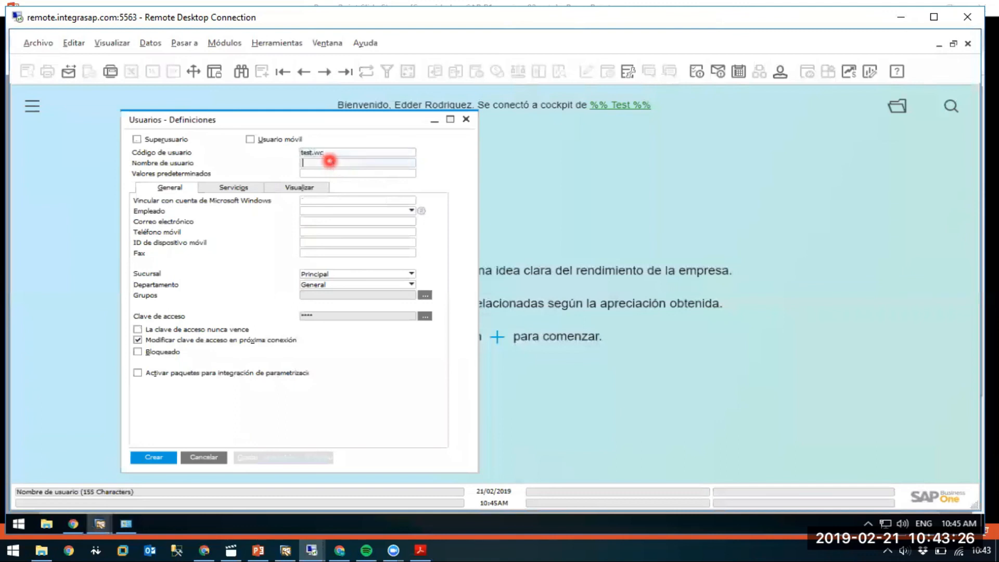
pyautogui.write('Test WC')
# Make the user's password never expire without a forced change at next logon, enter and confirm the account password, and create the user.
pyautogui.click(223, 339)
pyautogui.click(250, 329)
pyautogui.click(425, 316)
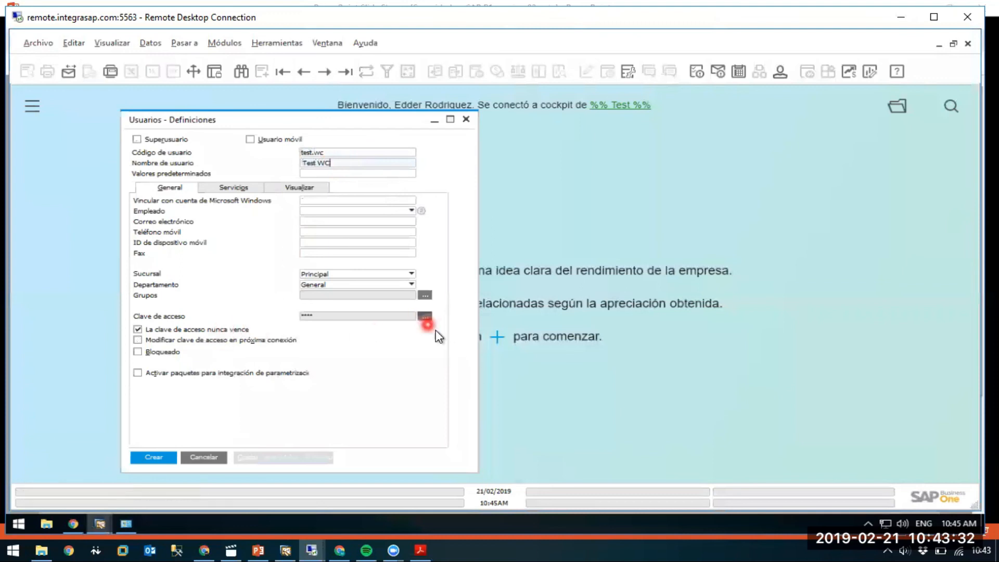
pyautogui.write('12345')
pyautogui.press('Tab')
pyautogui.write('12345')
pyautogui.press('Return')
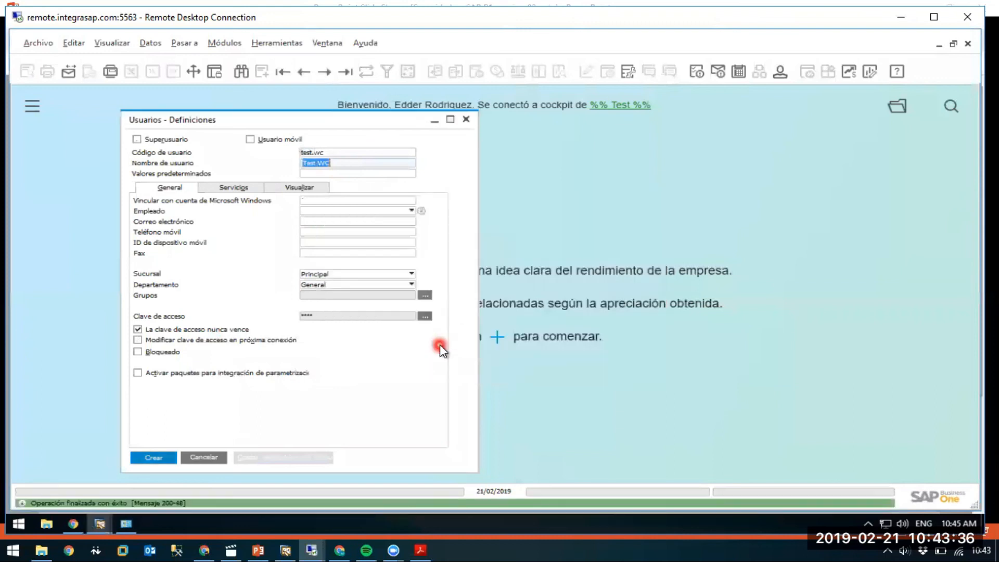
pyautogui.click(471, 124)
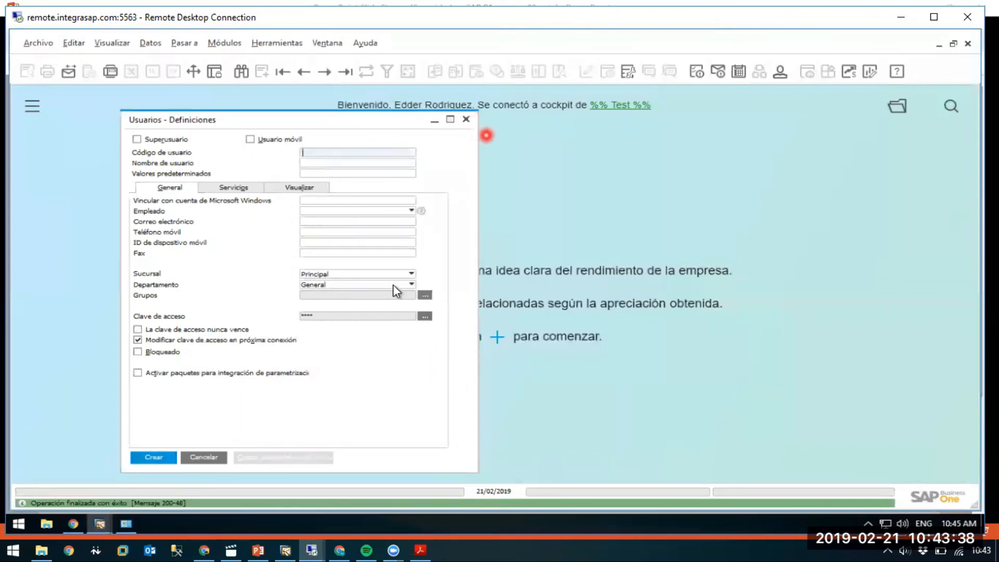
# Return to System Landscape Directory, recheck the mappings, copy them from Webinar 2019-02 to %% Test %% and close the dialog.
pyautogui.click(72, 522)
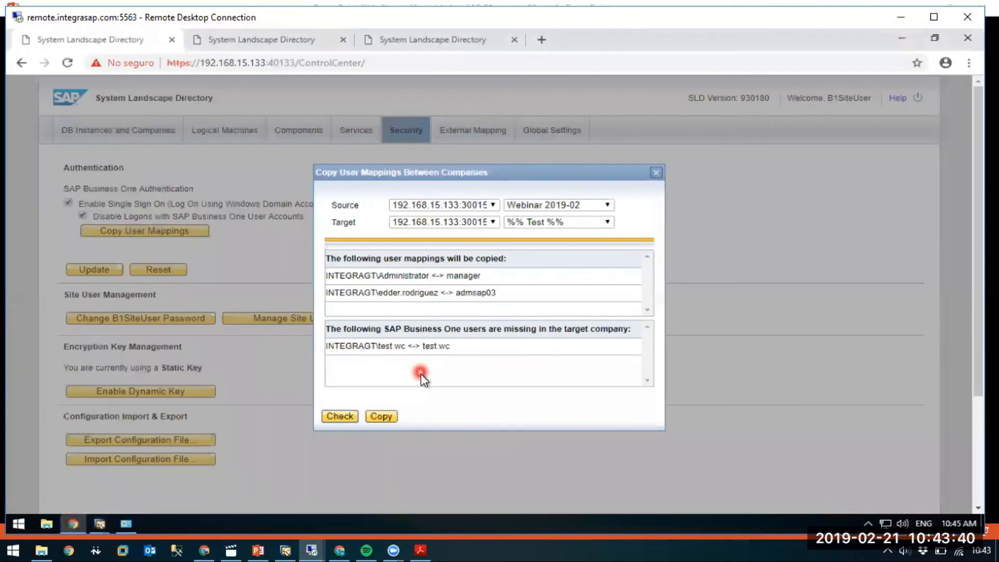
pyautogui.click(338, 416)
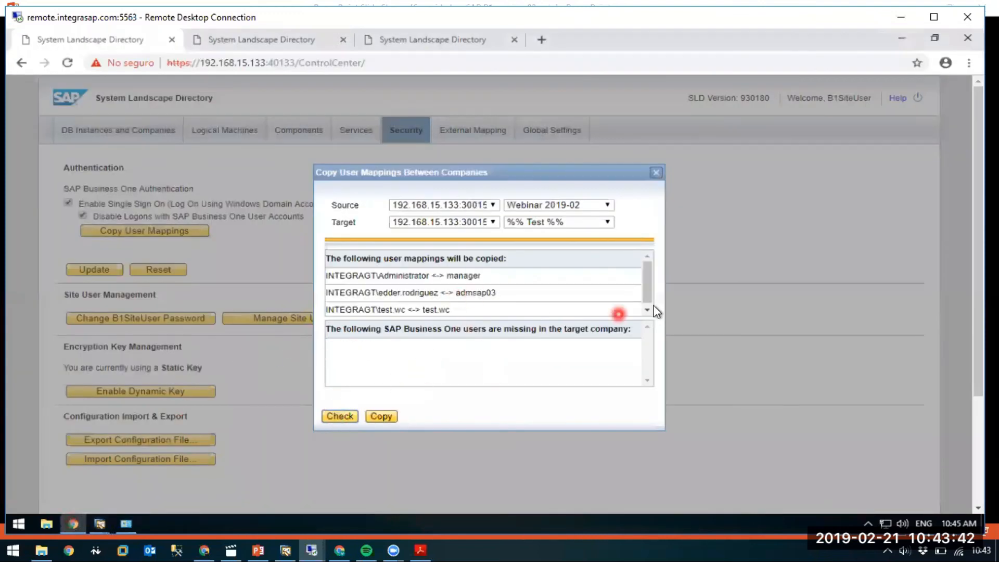
pyautogui.moveTo(647, 281); pyautogui.dragTo(647, 290)
pyautogui.click(380, 419)
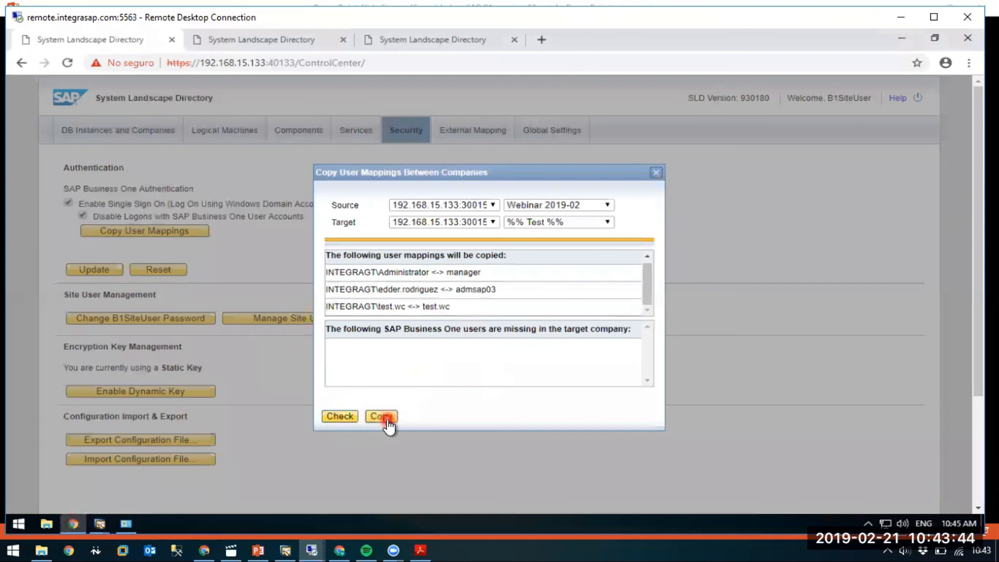
pyautogui.click(536, 345)
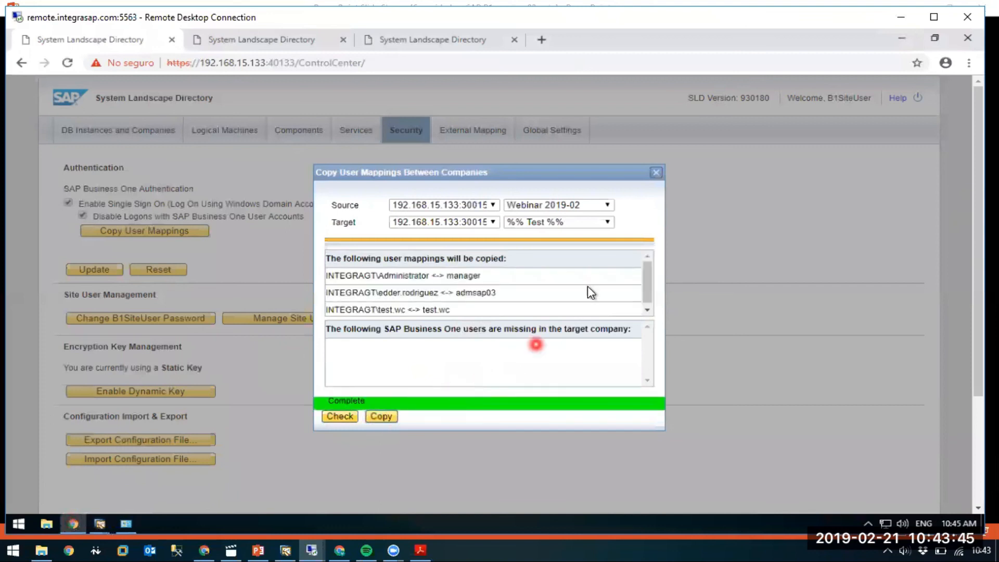
pyautogui.click(656, 176)
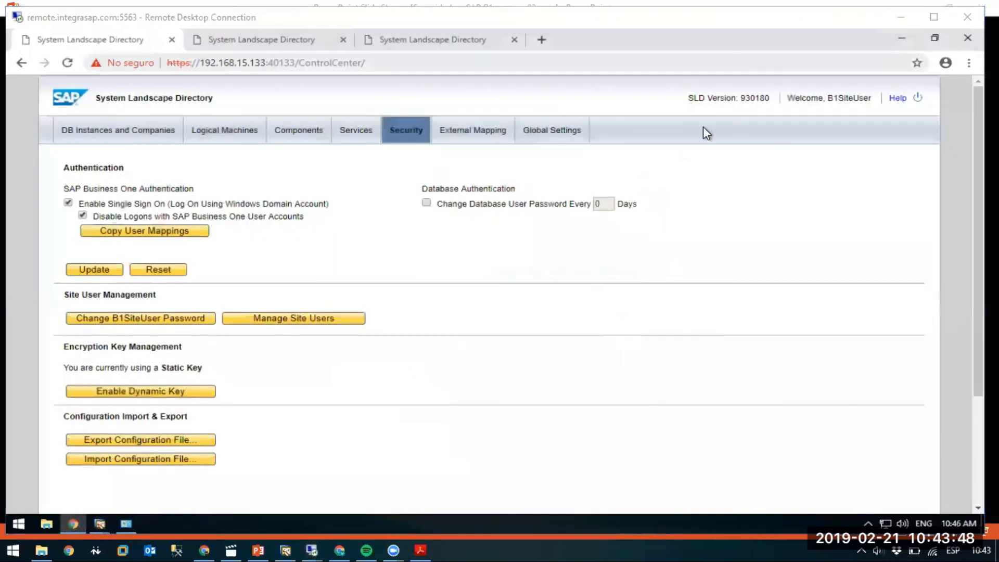
# Switch to the test user's remote desktop session and unlock it with the Windows account password.
pyautogui.moveTo(312, 547)
pyautogui.click(511, 508)
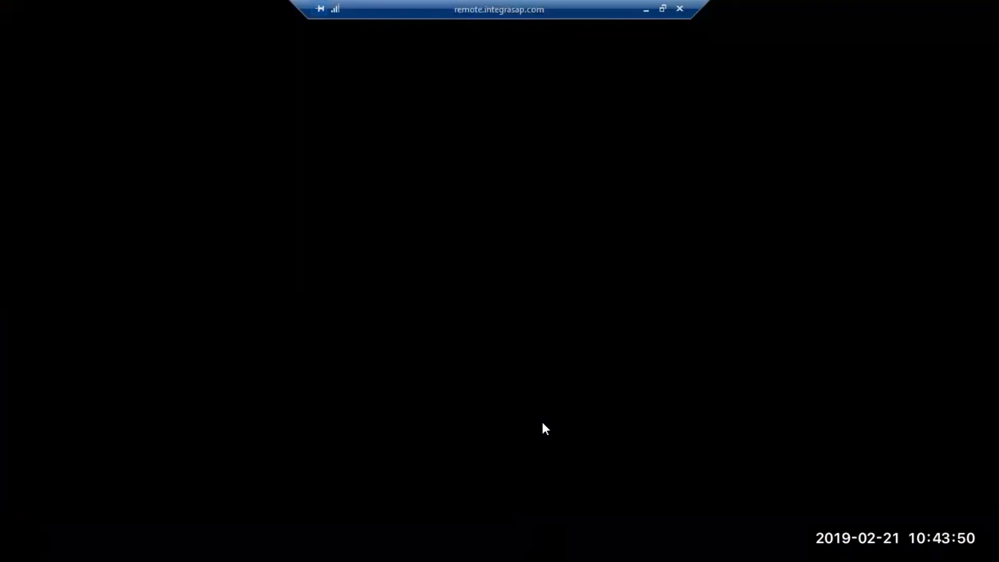
pyautogui.write('*********')
pyautogui.press('Return')
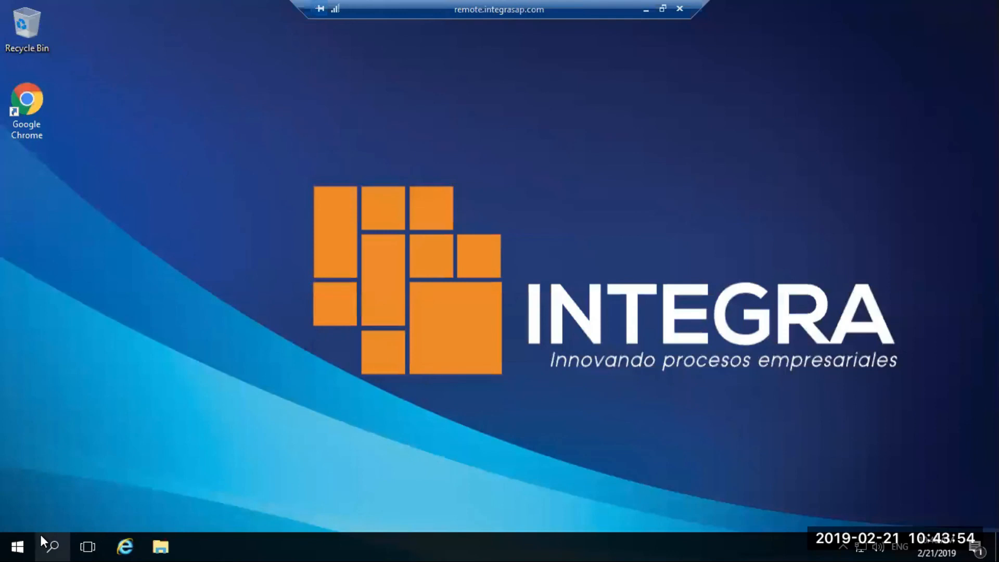
# Start the SAP Business One client from the SAP Business One program group in the test user's session.
pyautogui.click(29, 536)
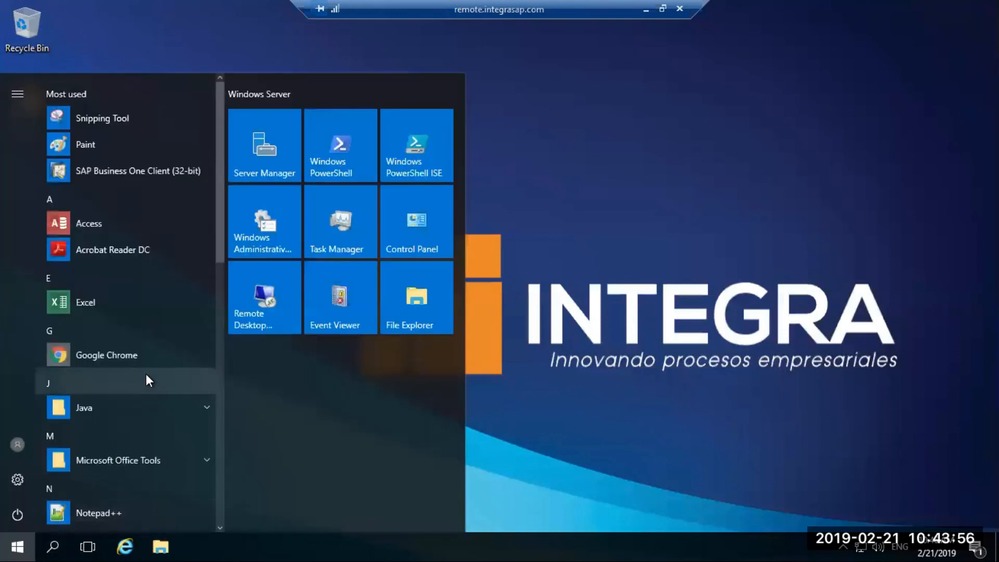
pyautogui.write('s')
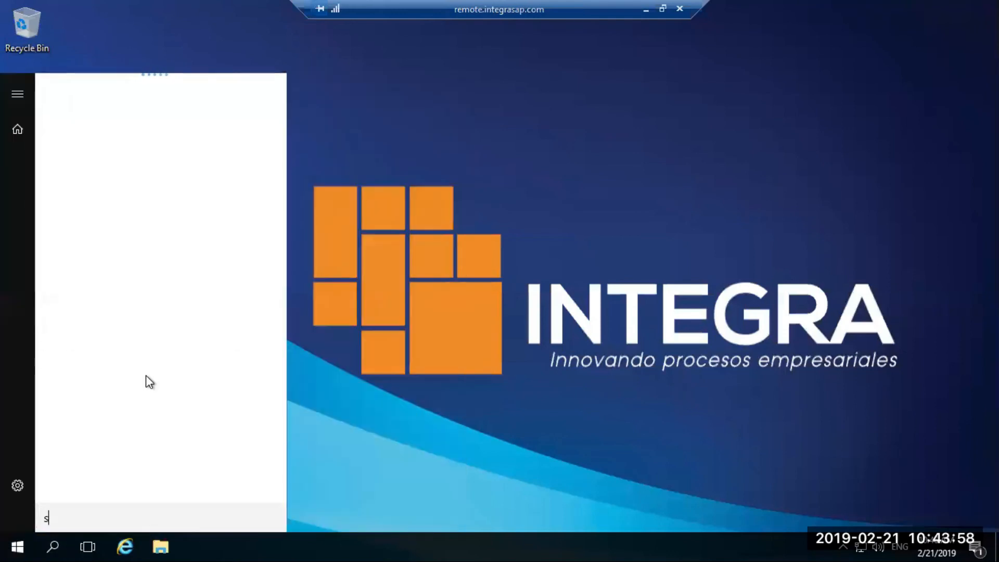
pyautogui.click(13, 542)
pyautogui.click(14, 543)
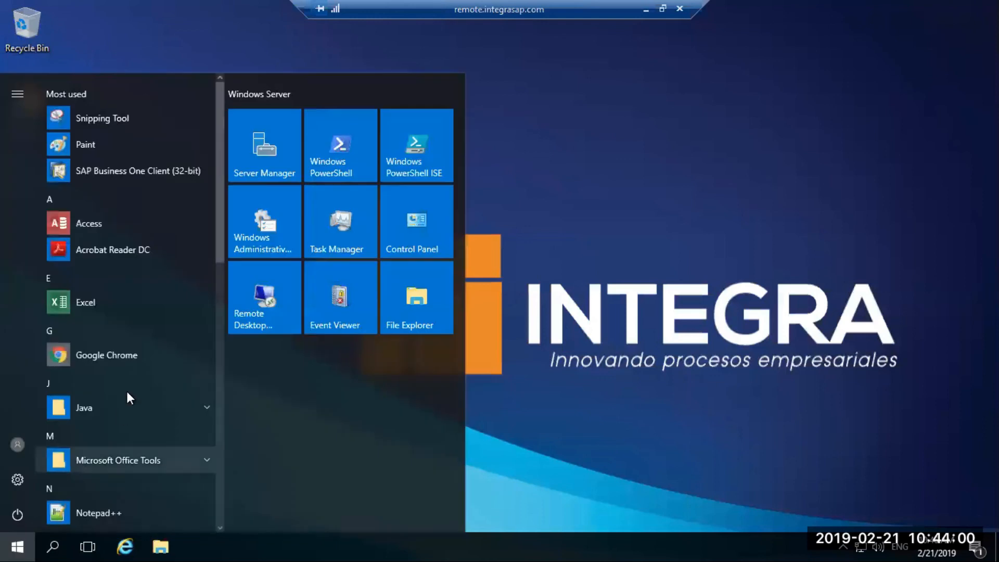
pyautogui.scroll(-3, 128, 393)
pyautogui.scroll(-5, 127, 396)
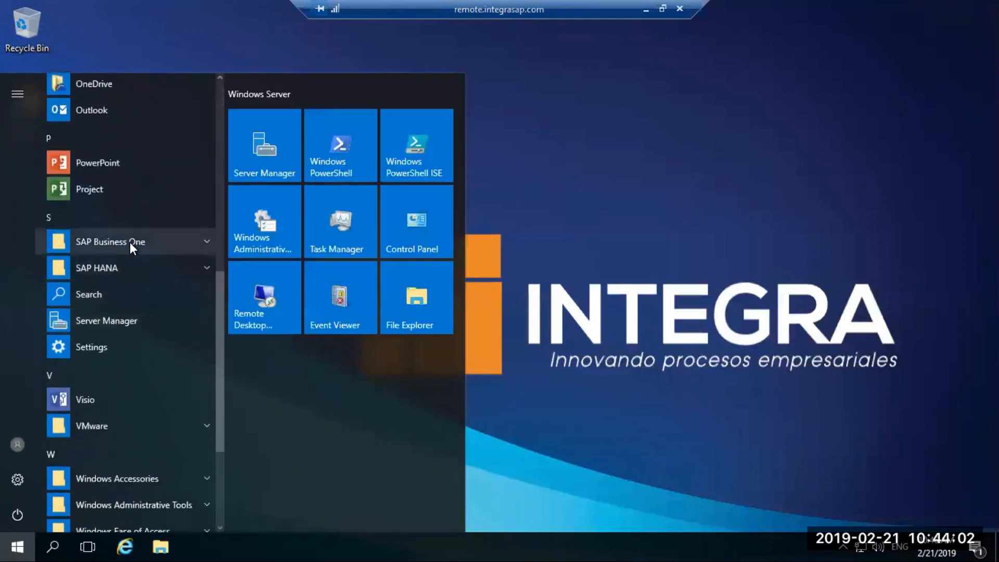
pyautogui.click(130, 242)
pyautogui.click(121, 346)
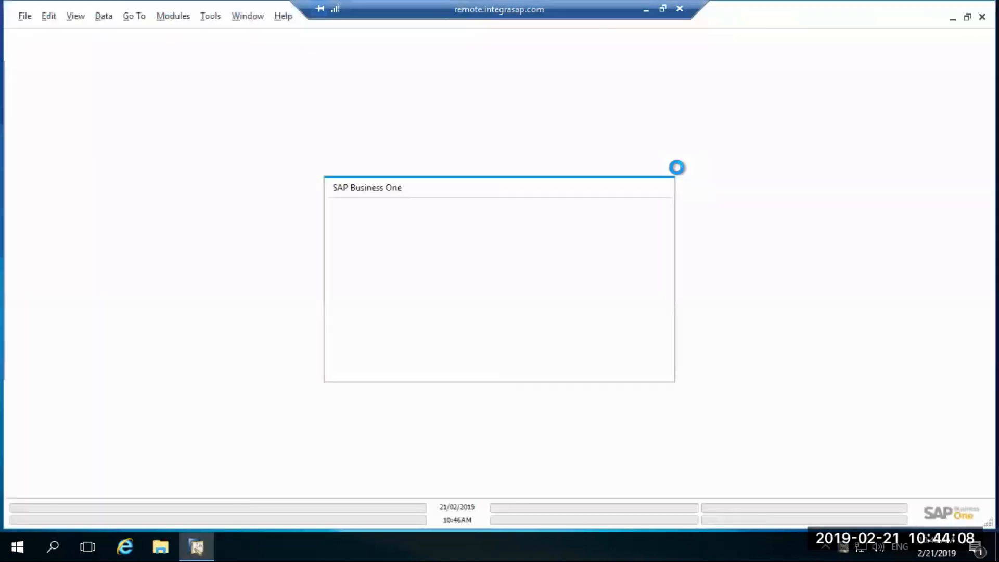
# Log on to the %% Test %% company with the current domain user and close the Welcome page, disabling its display at startup.
pyautogui.click(622, 366)
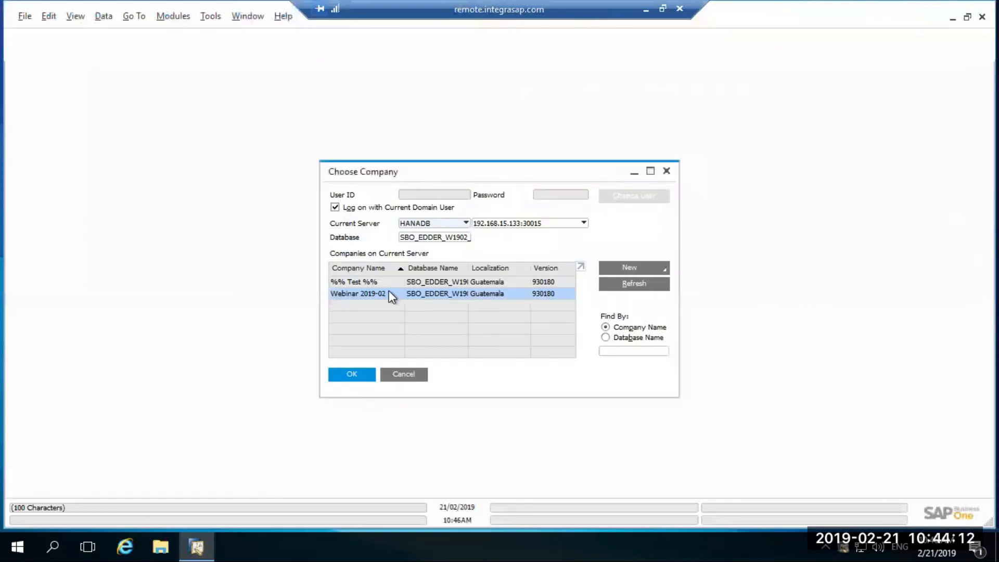
pyautogui.click(385, 283)
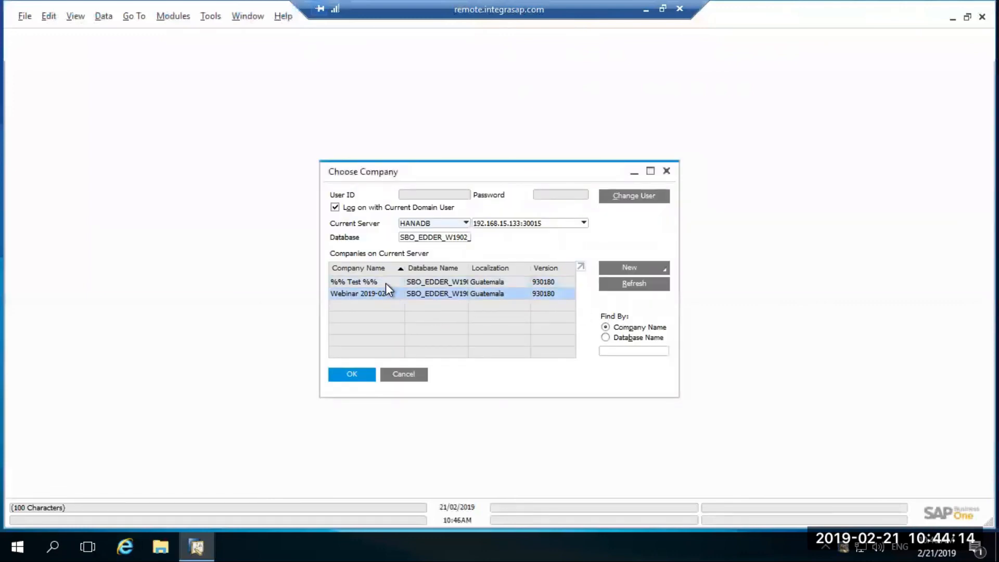
pyautogui.click(348, 376)
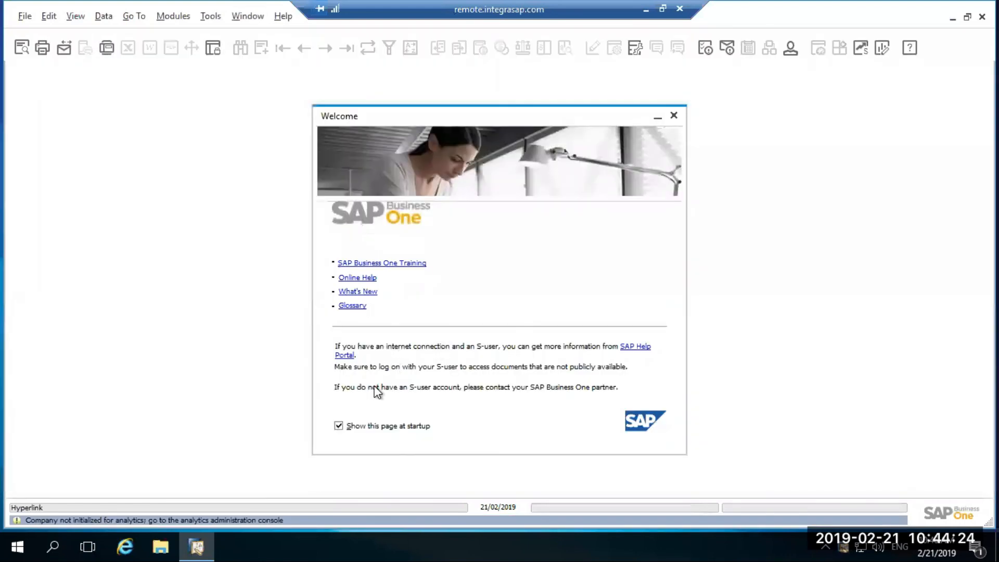
pyautogui.click(339, 426)
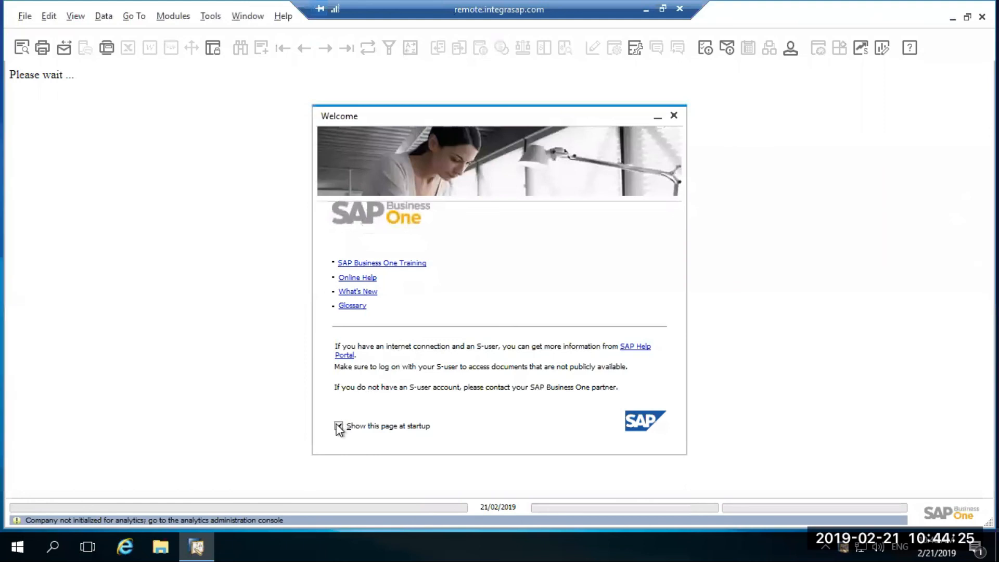
pyautogui.click(673, 116)
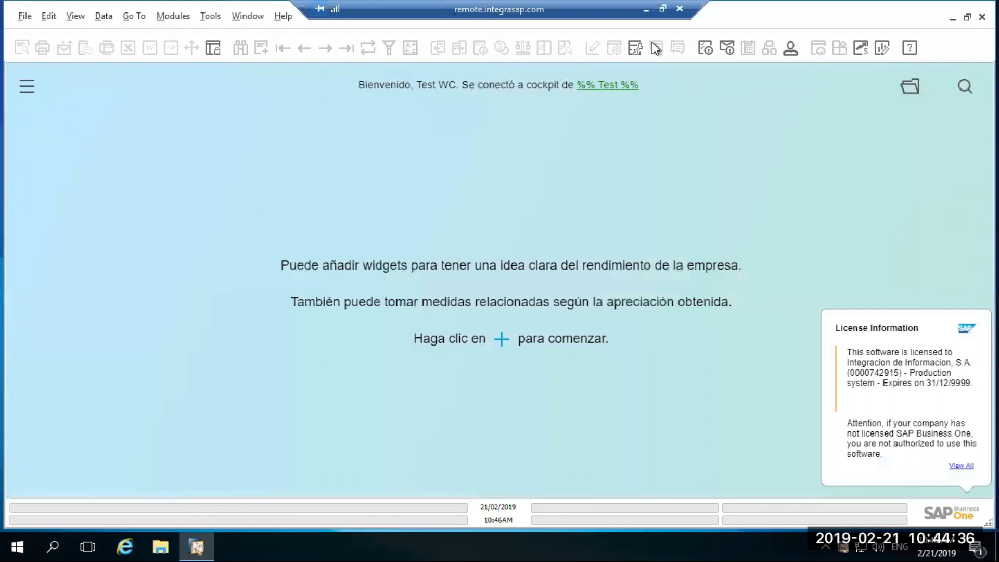
# Return to the remote desktop session with System Landscape Directory and bring up its open SAP Business One client windows.
pyautogui.click(645, 10)
pyautogui.click(314, 549)
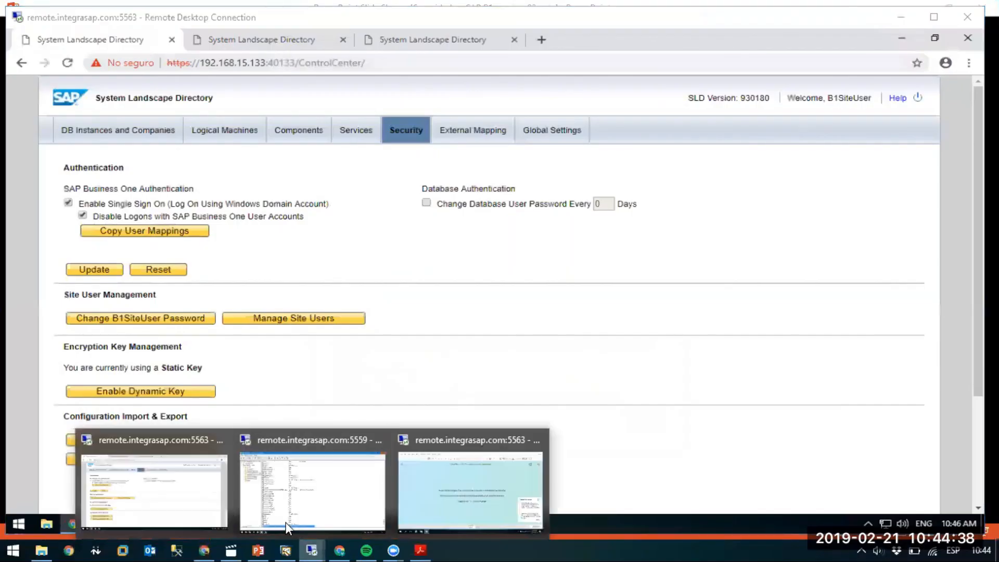
pyautogui.click(179, 509)
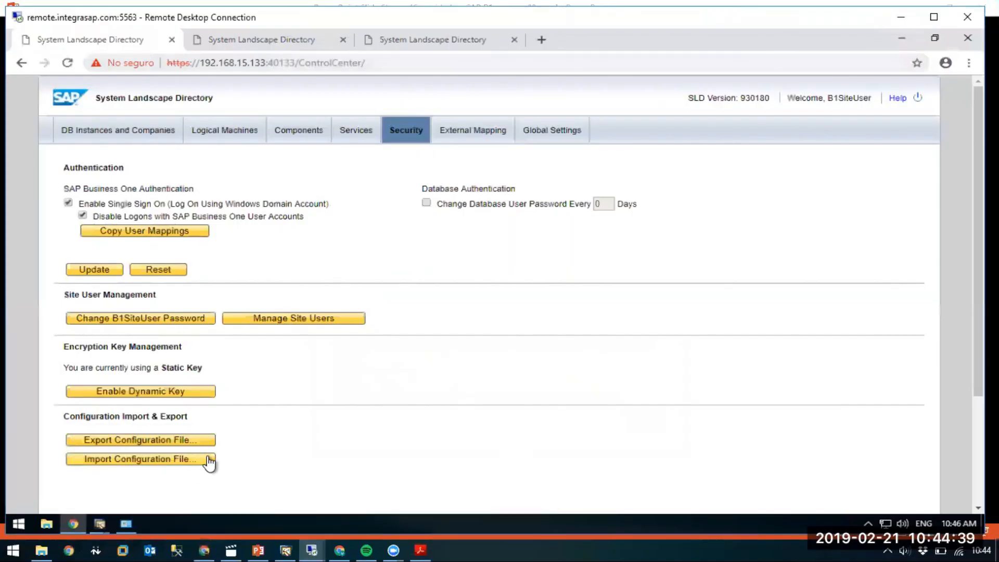
pyautogui.click(100, 523)
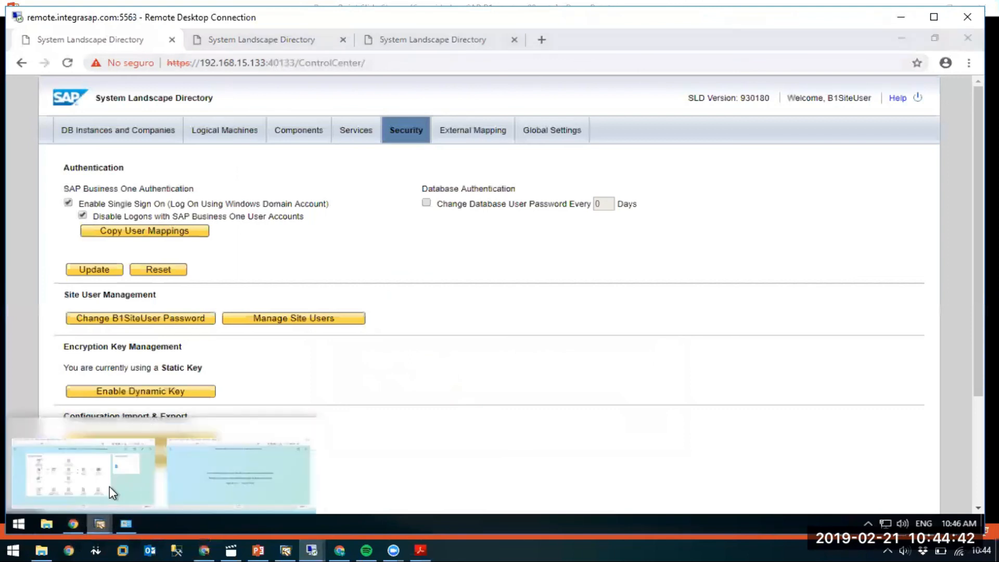